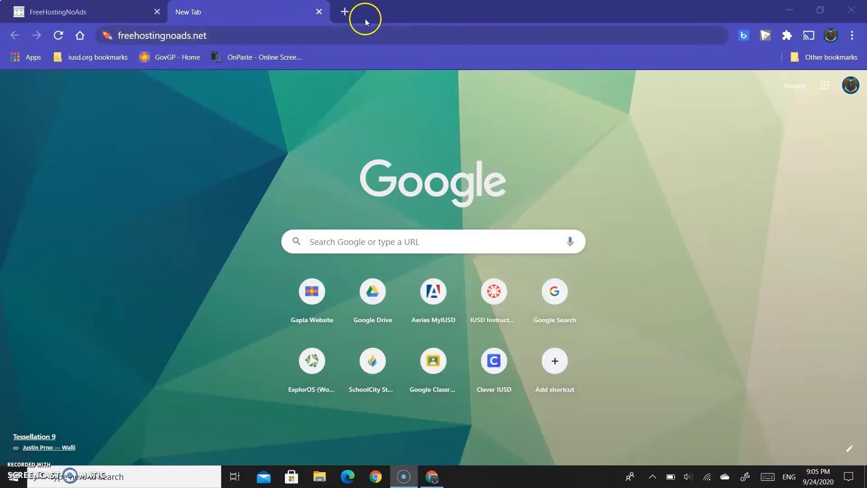
Step: Open the owner's personal example website in a new tab, look over its home page, and close it
click(342, 11)
text(wyattbaek.xyz)
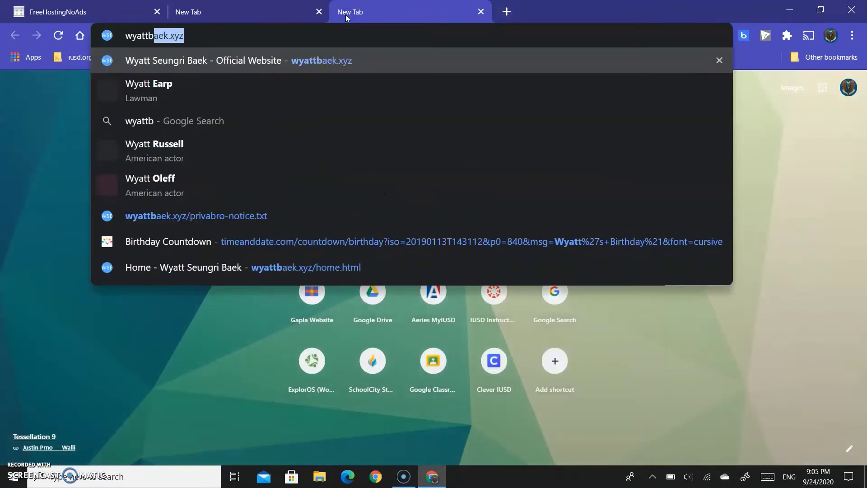
key(Return)
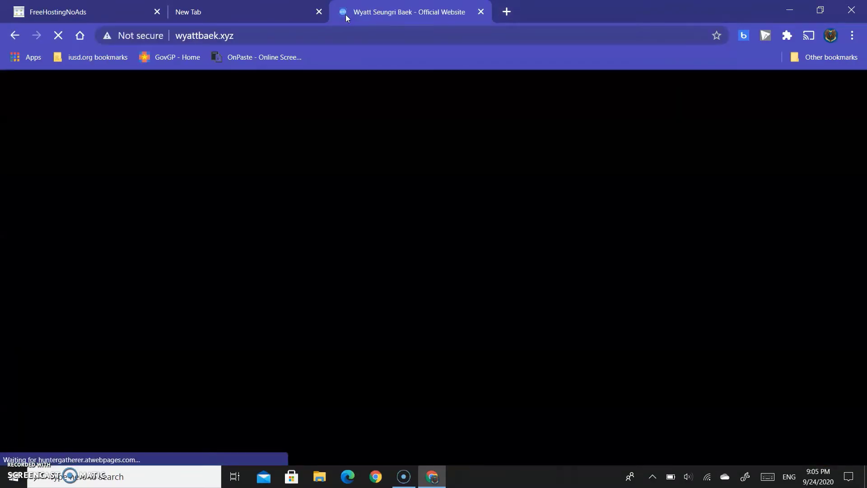
click(354, 9)
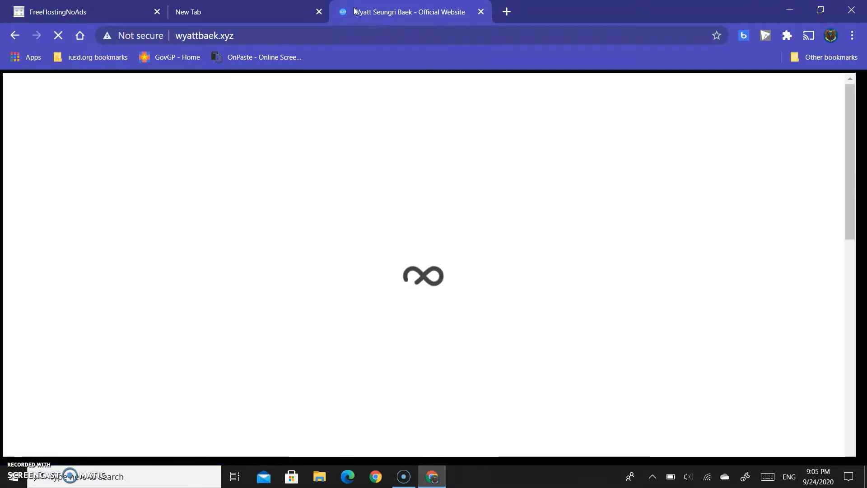
scroll(407, 217, down, 15)
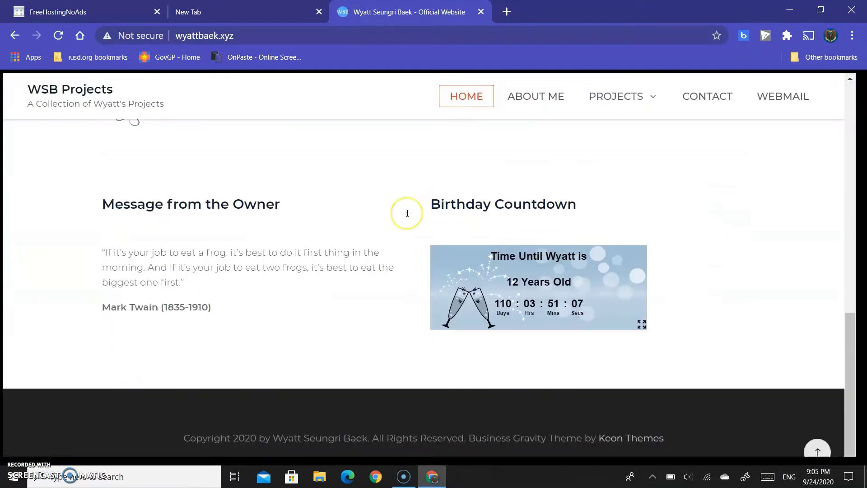
scroll(407, 214, up, 15)
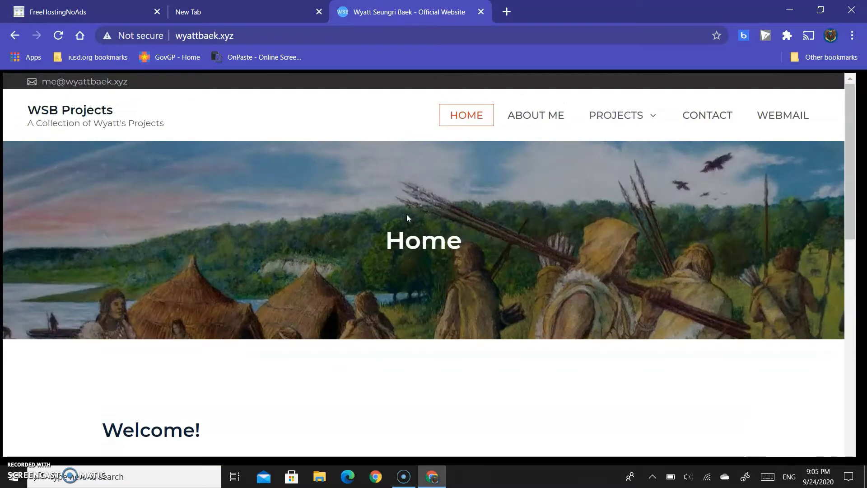
key(ctrl+w)
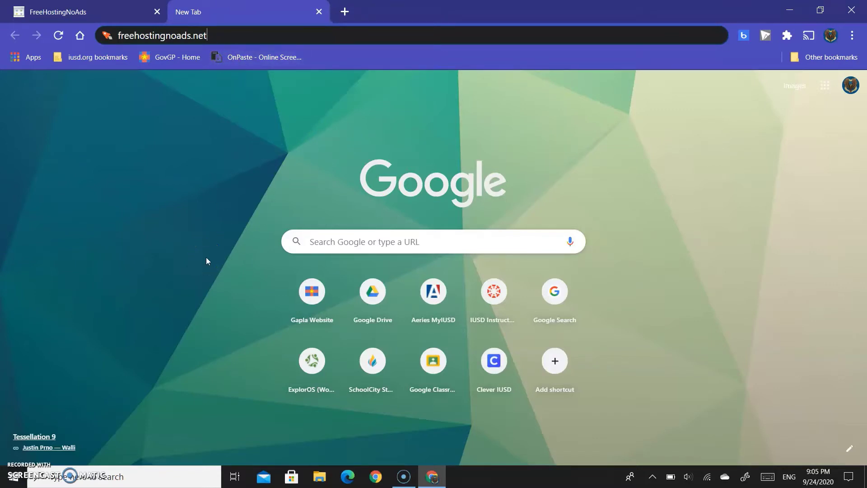
Step: Close the leftover blank tab and look over the FreeHostingNoAds dashboard and its account statistics
key(ctrl+w)
scroll(253, 202, down, 1)
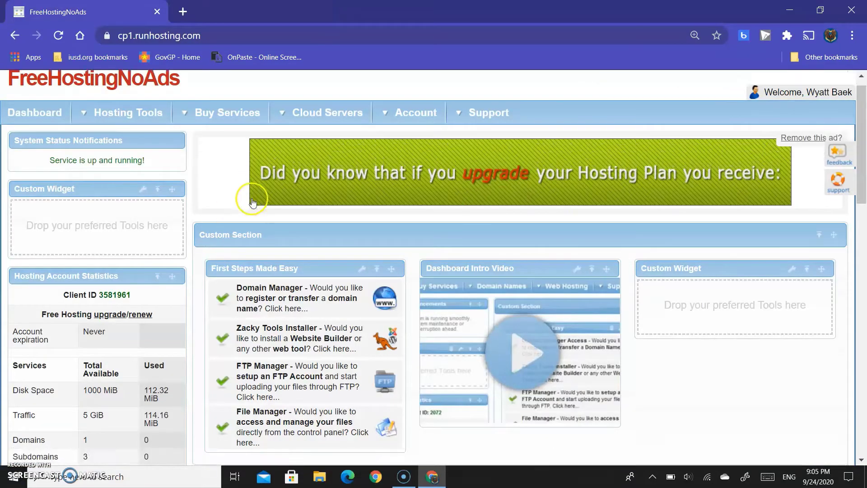
scroll(253, 202, down, 5)
scroll(141, 165, up, 6)
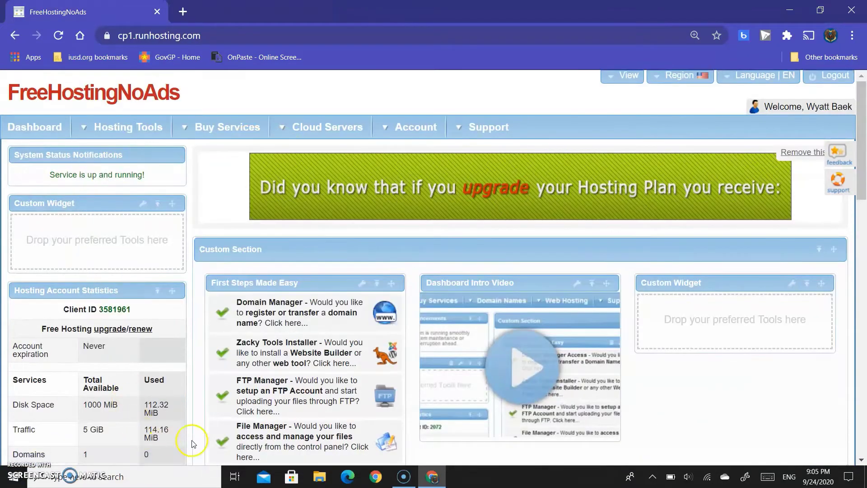
scroll(192, 442, down, 5)
scroll(280, 387, up, 5)
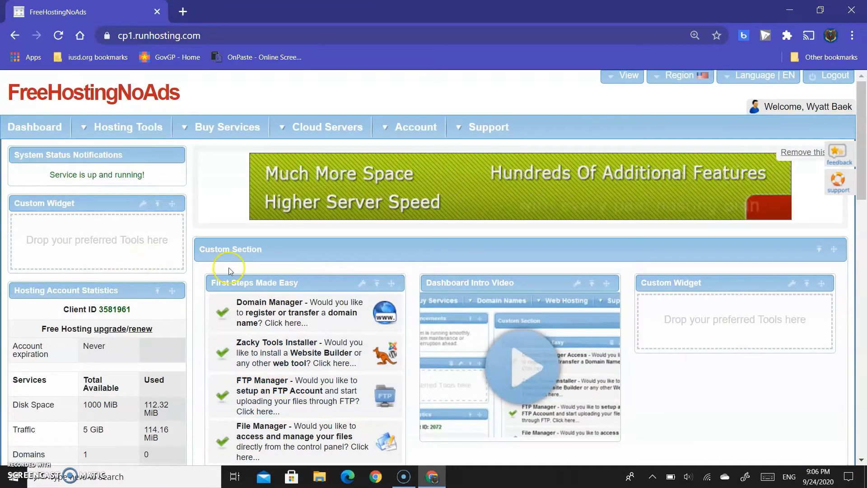
Step: Open the free subdomain form in the Domain Manager and choose atwebpages.com as the utility domain
scroll(244, 276, down, 1)
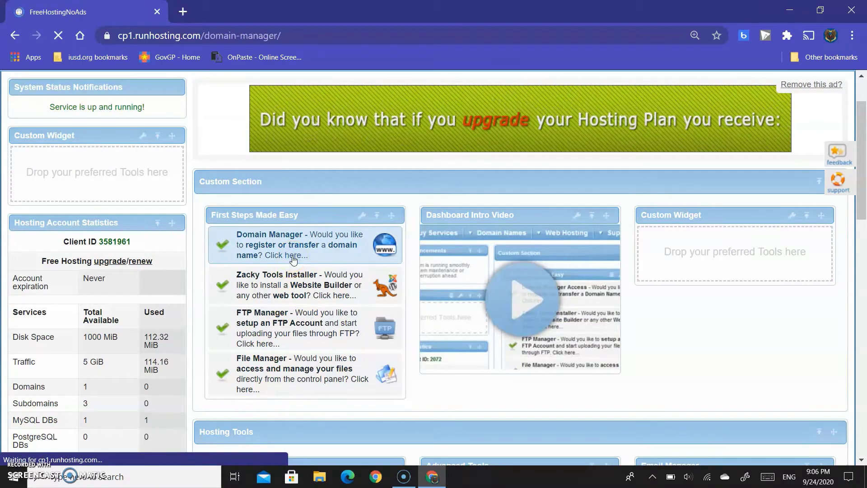
scroll(296, 267, down, 5)
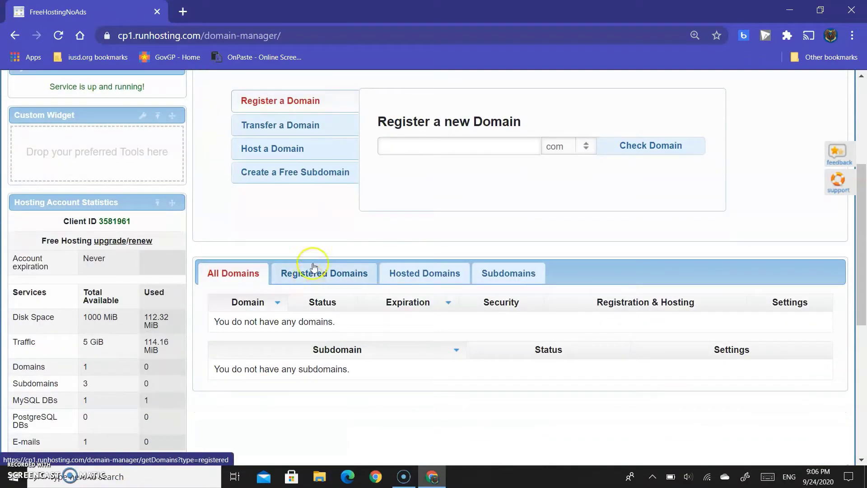
click(323, 180)
click(559, 154)
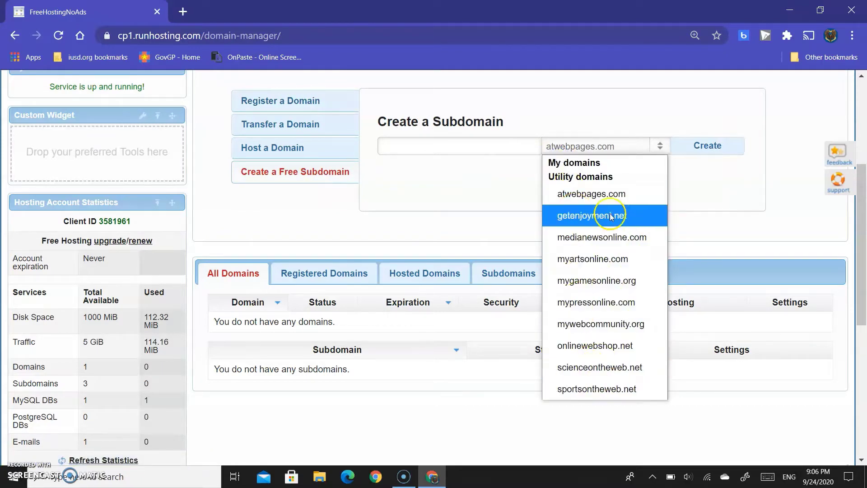
click(631, 204)
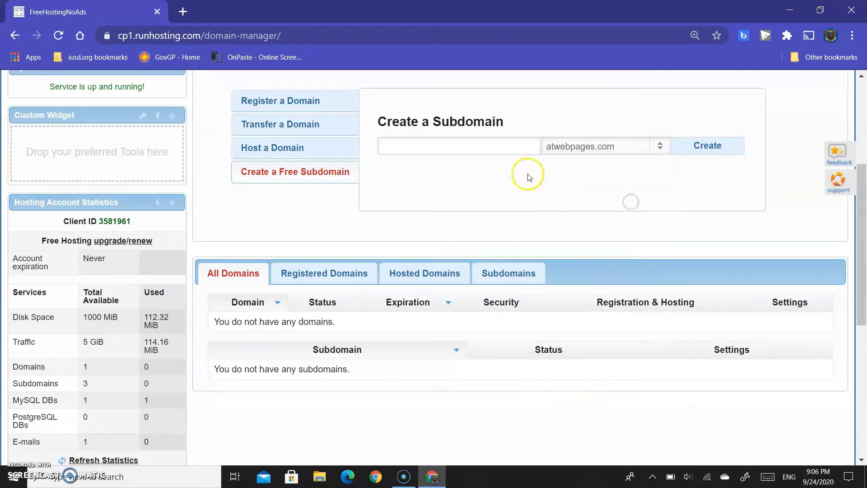
Step: Create the free subdomain with the name wsbstudios
click(515, 139)
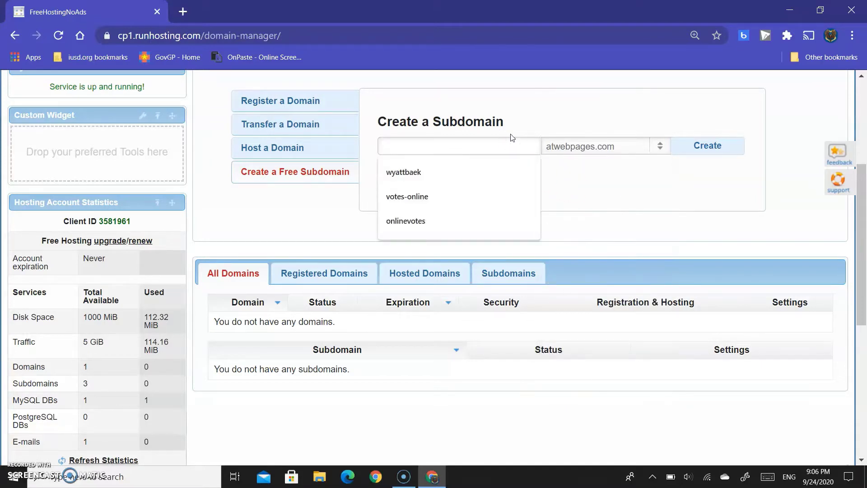
click(511, 135)
click(491, 150)
text(yout)
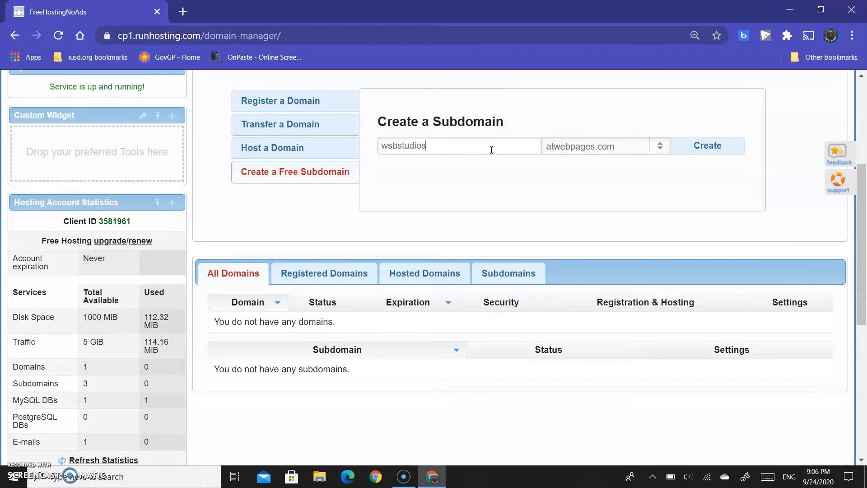
click(708, 153)
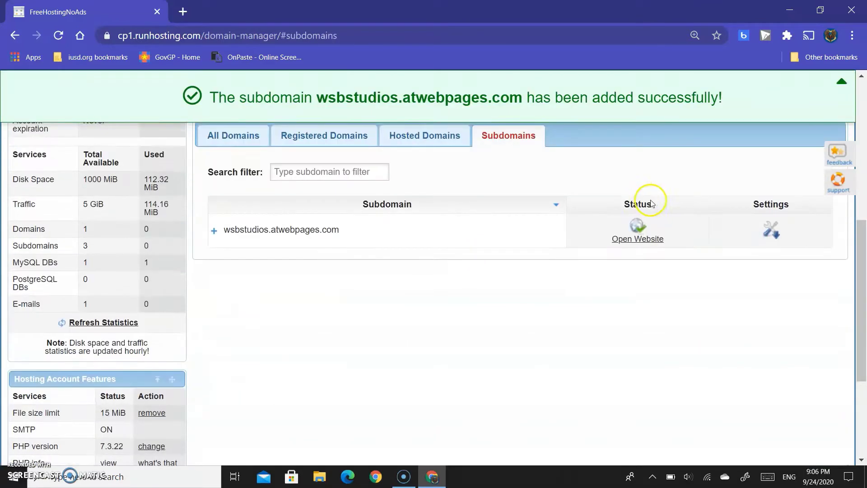
Step: Open the new subdomain's website, look over its placeholder page, and close it
click(614, 238)
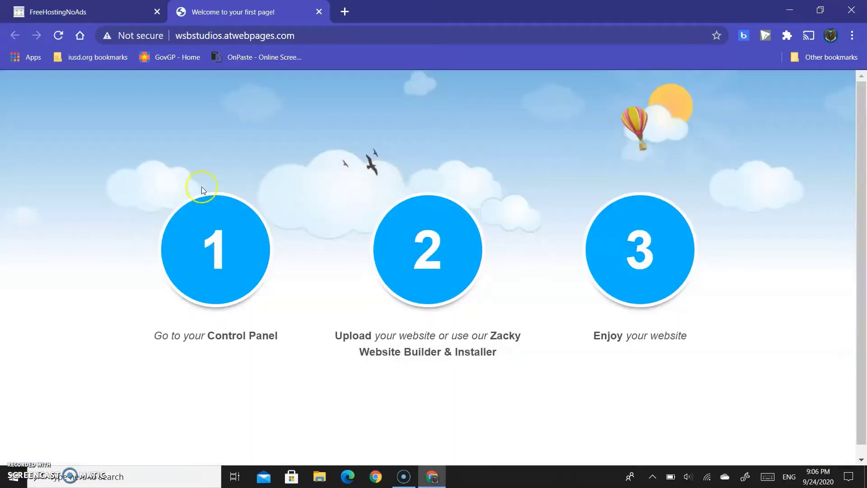
scroll(616, 229, down, 1)
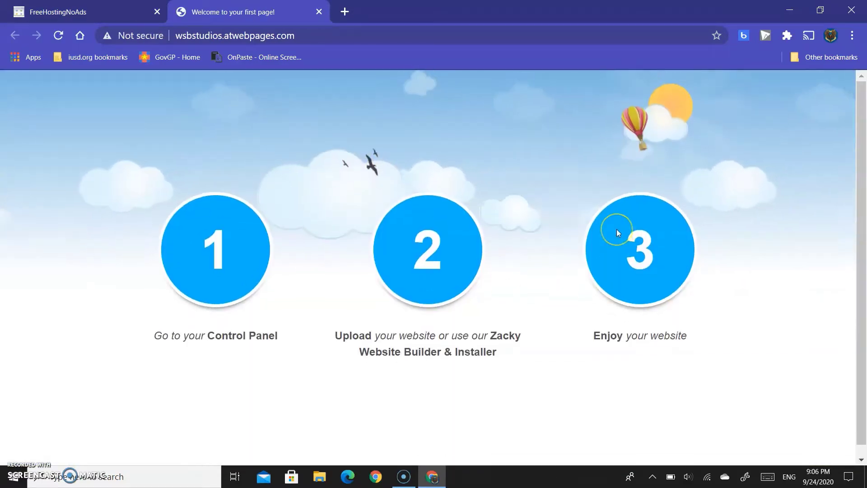
scroll(596, 228, up, 1)
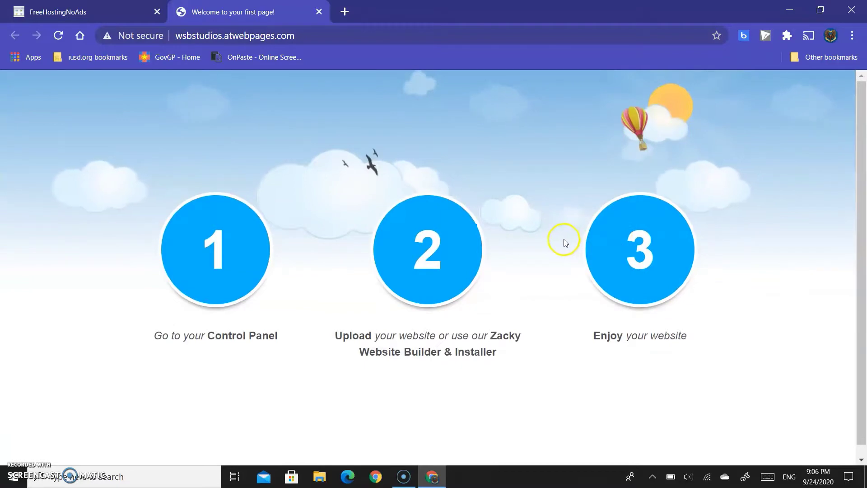
key(ctrl+w)
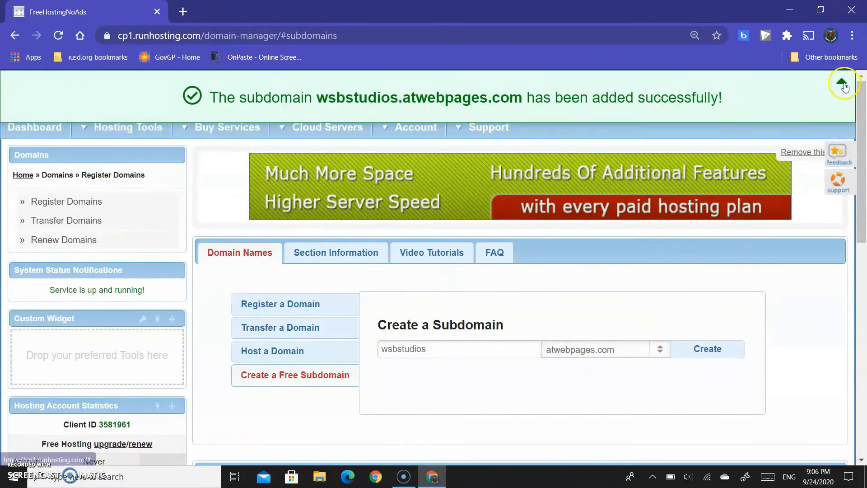
Step: Return to the dashboard and open the Zacky App Installer's list of installable applications
click(844, 84)
click(37, 138)
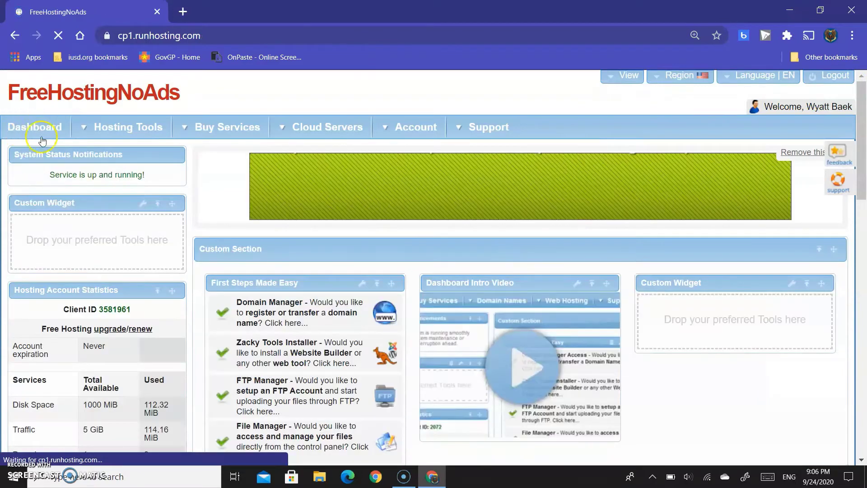
scroll(449, 215, down, 8)
scroll(408, 267, up, 3)
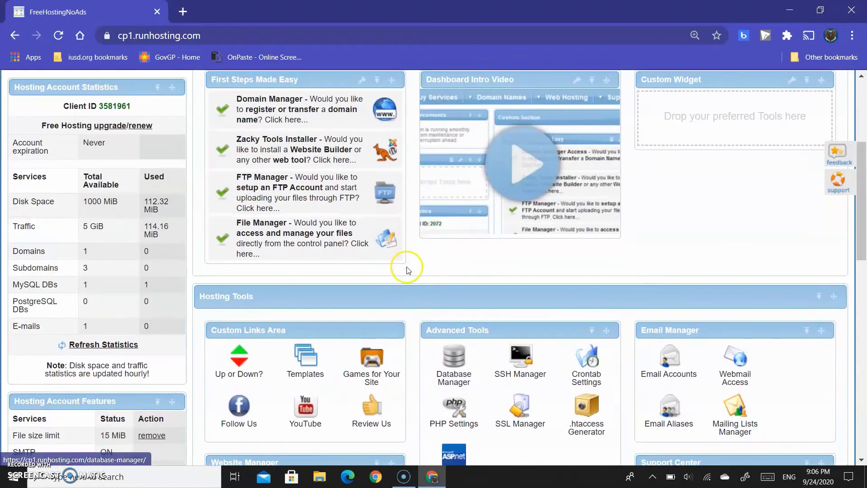
scroll(416, 296, up, 3)
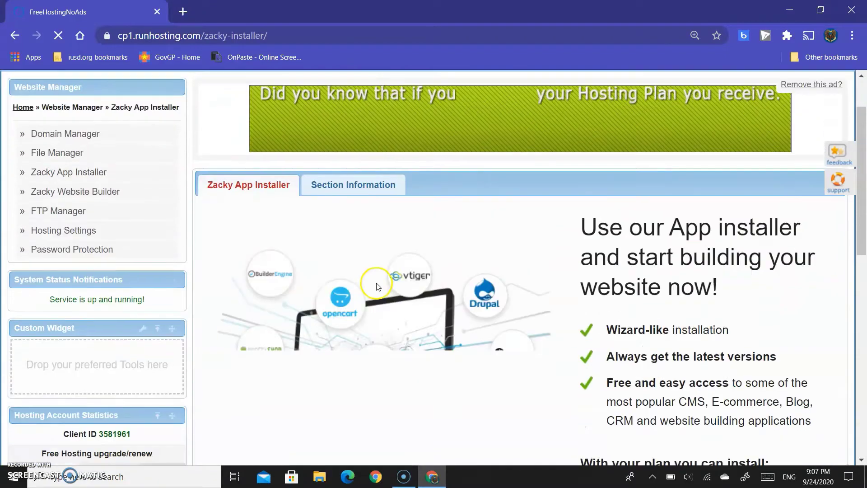
scroll(377, 287, down, 5)
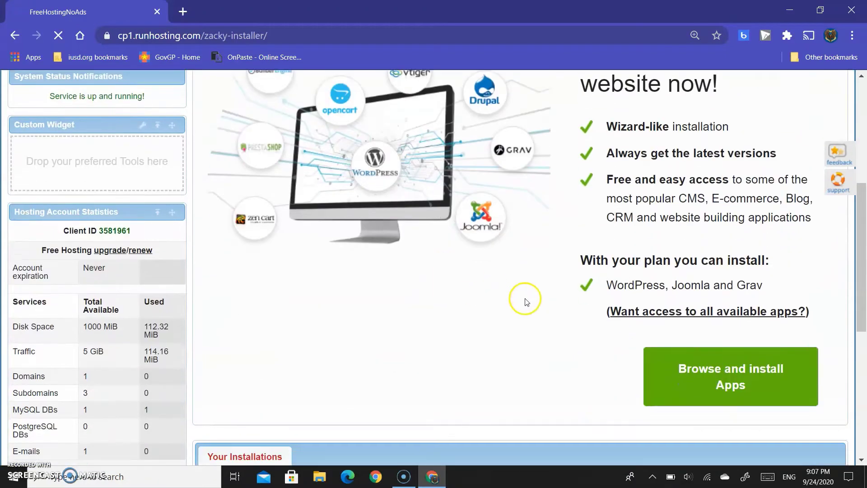
scroll(526, 302, down, 3)
click(722, 248)
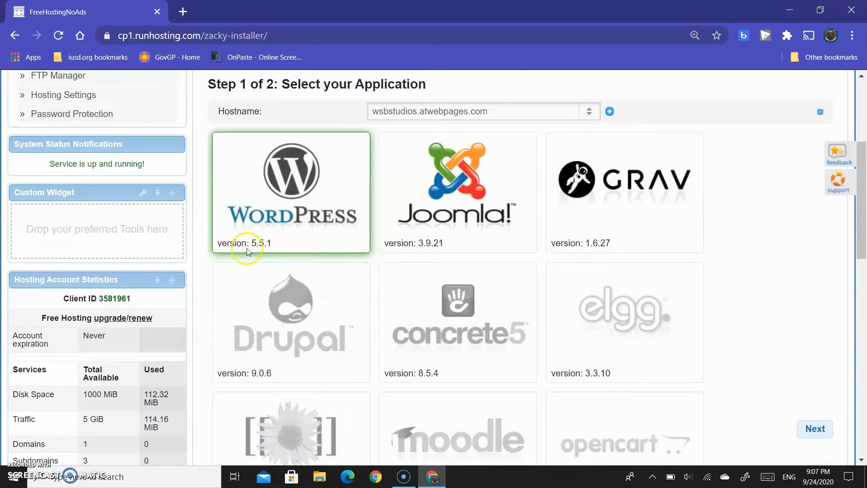
Step: Select WordPress 5.5.1 for wsbstudios.atwebpages.com, read its description, and proceed to step 2 of the installation
click(260, 250)
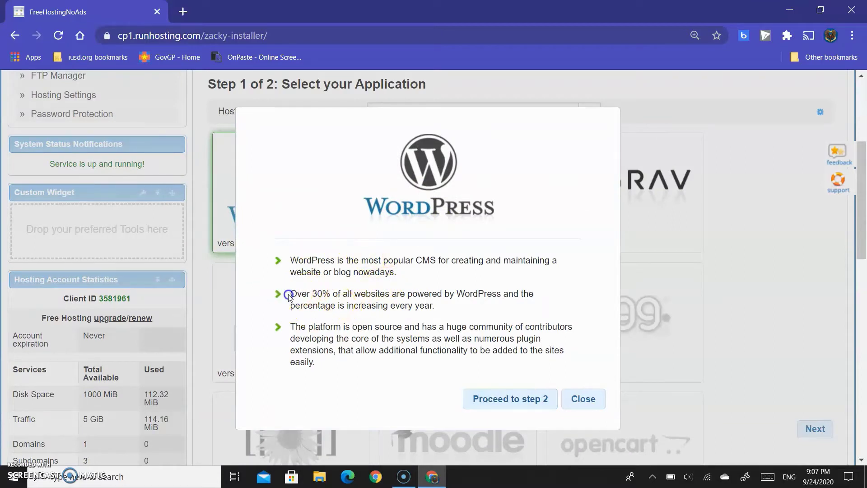
drag(289, 293, 420, 289)
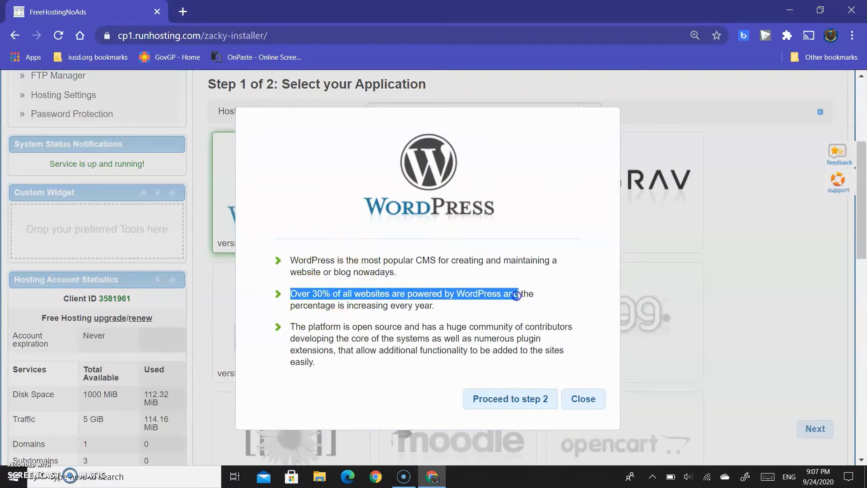
drag(534, 298, 474, 307)
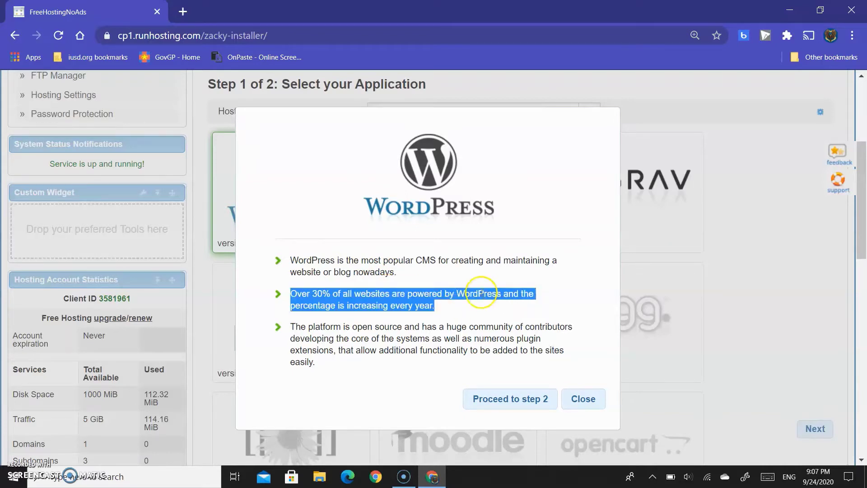
click(481, 293)
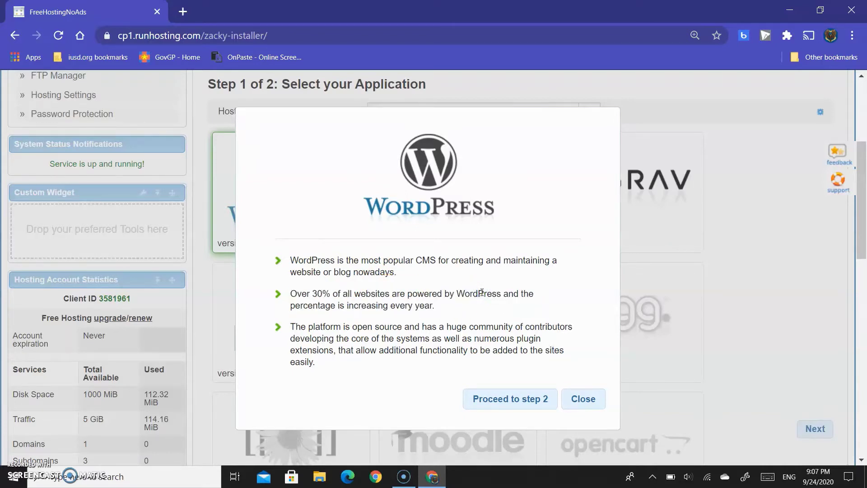
click(506, 400)
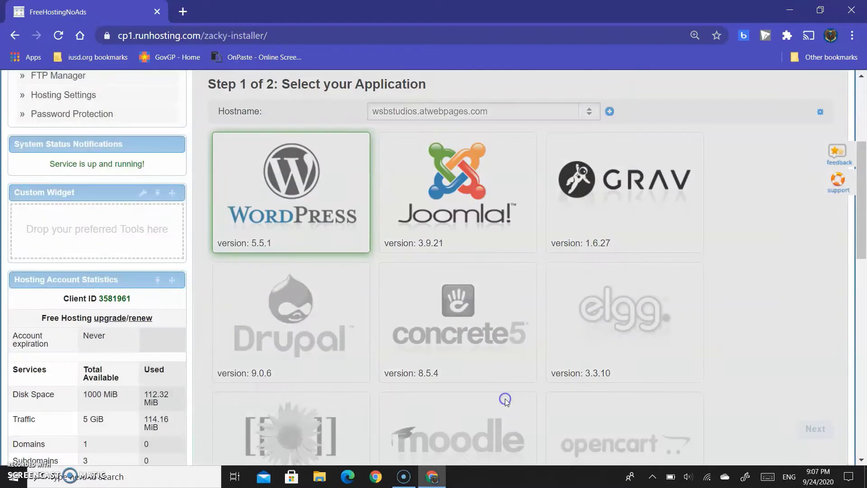
scroll(498, 391, down, 3)
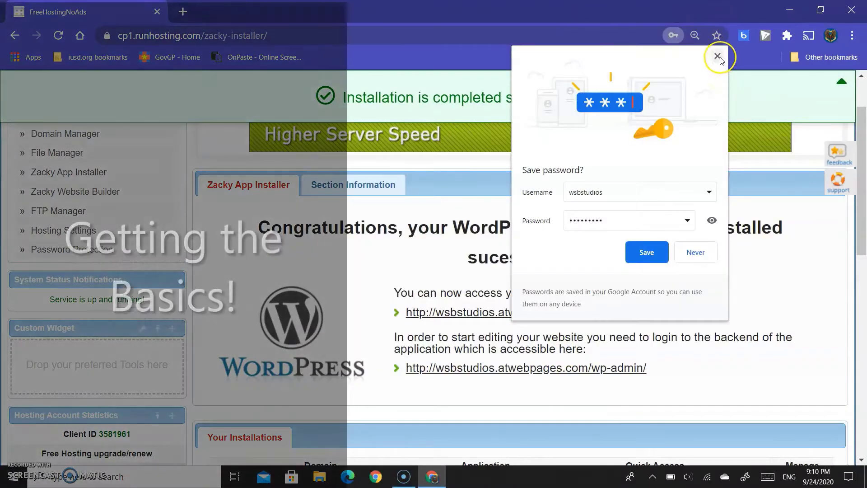
Step: Dismiss the offer to save the password, then open and reload the installed WordPress site to look through its home page
click(716, 54)
click(550, 313)
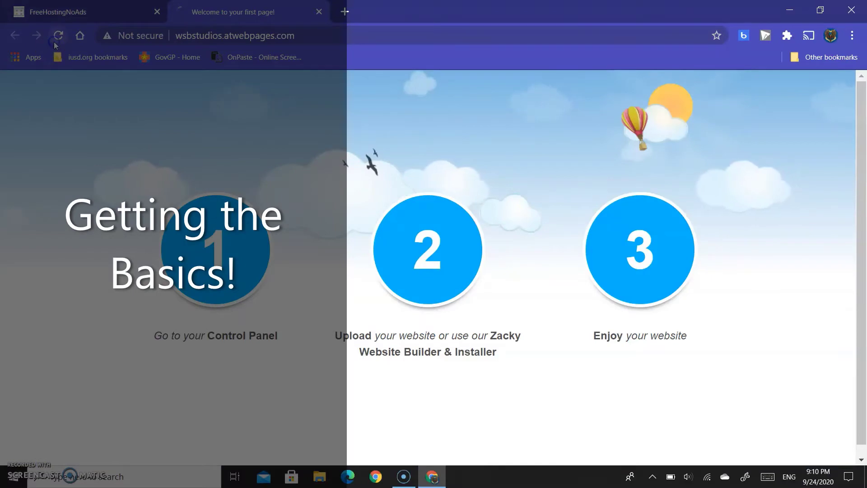
click(55, 43)
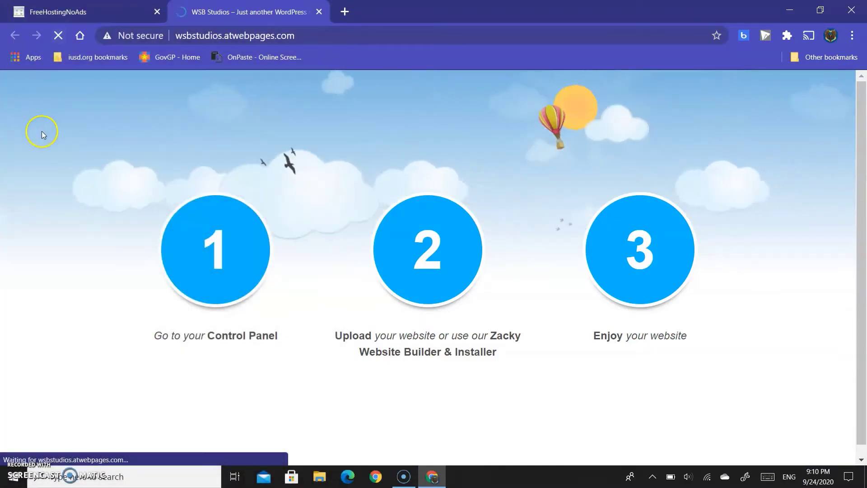
scroll(43, 153, down, 5)
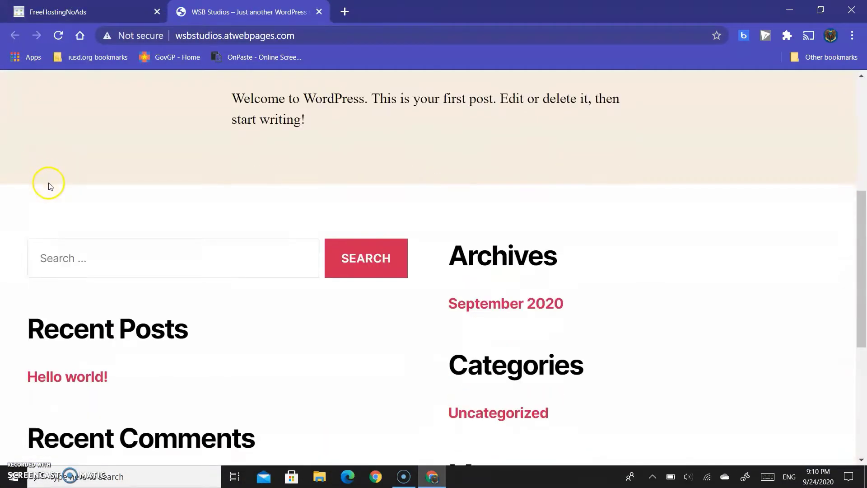
scroll(50, 187, down, 3)
scroll(43, 202, up, 9)
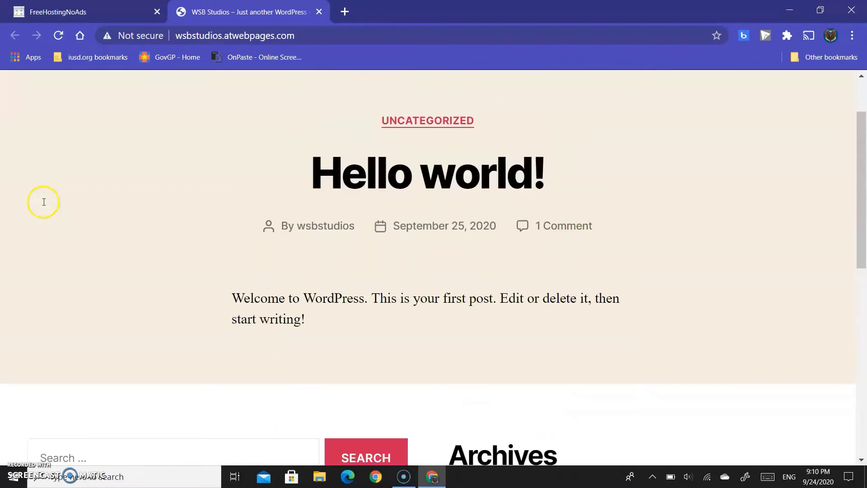
Step: Look through the new WordPress site's home page from its header to its footer, and close the site
scroll(56, 199, down, 10)
scroll(18, 242, up, 10)
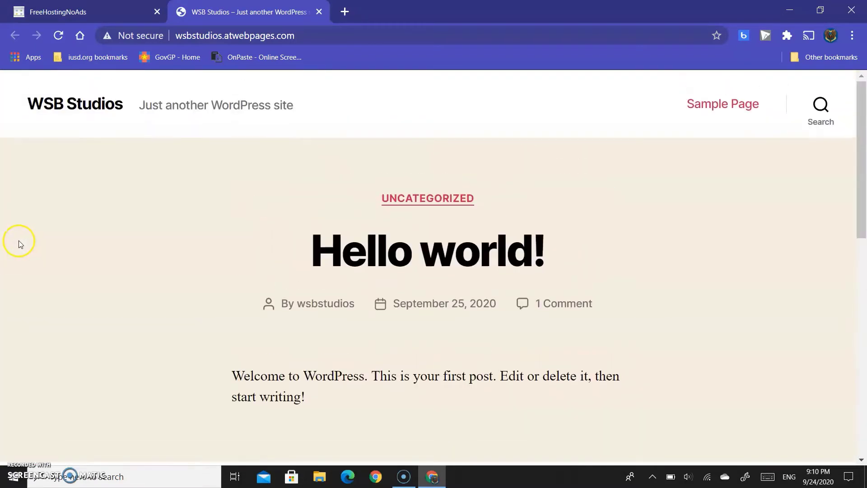
scroll(18, 242, down, 15)
scroll(18, 245, up, 15)
scroll(20, 249, down, 15)
scroll(18, 251, up, 15)
key(ctrl+w)
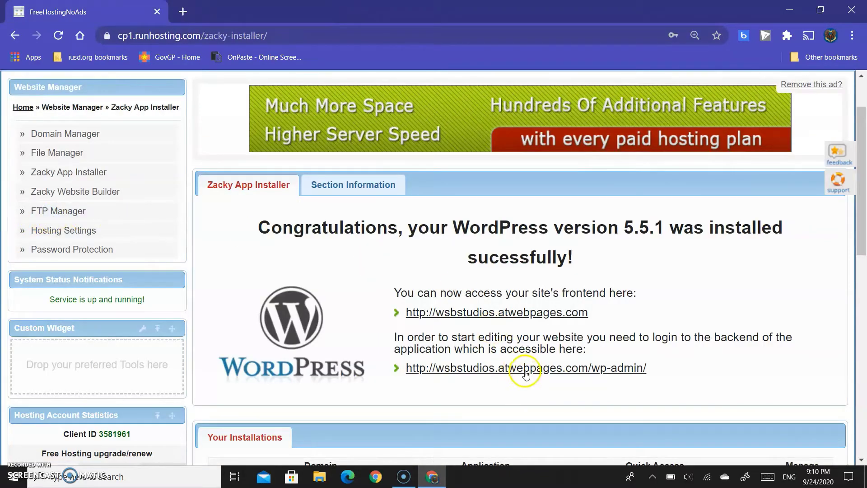
Step: Open the site's wp-admin login page, log in as wsbstudios with the account password, and dismiss the offer to save the password
click(524, 369)
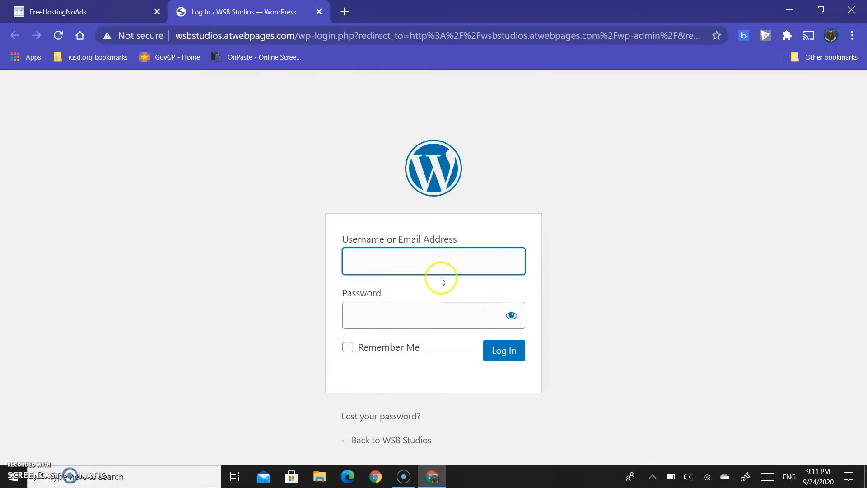
click(433, 262)
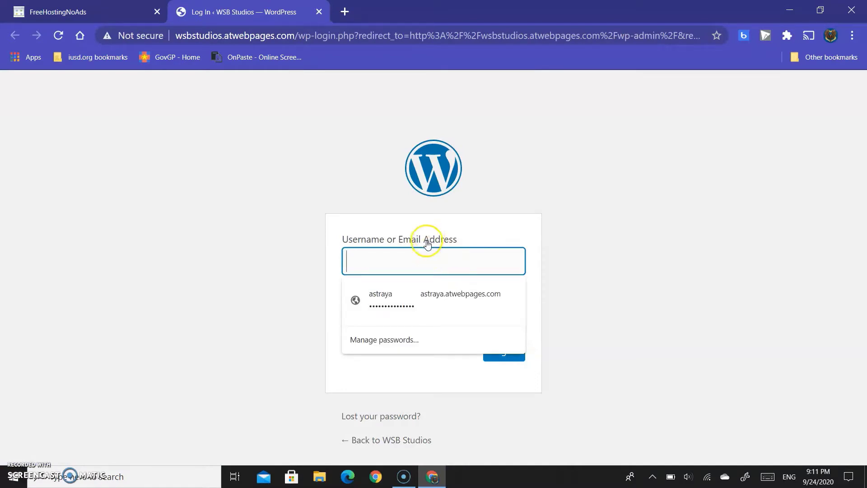
text(wsbs)
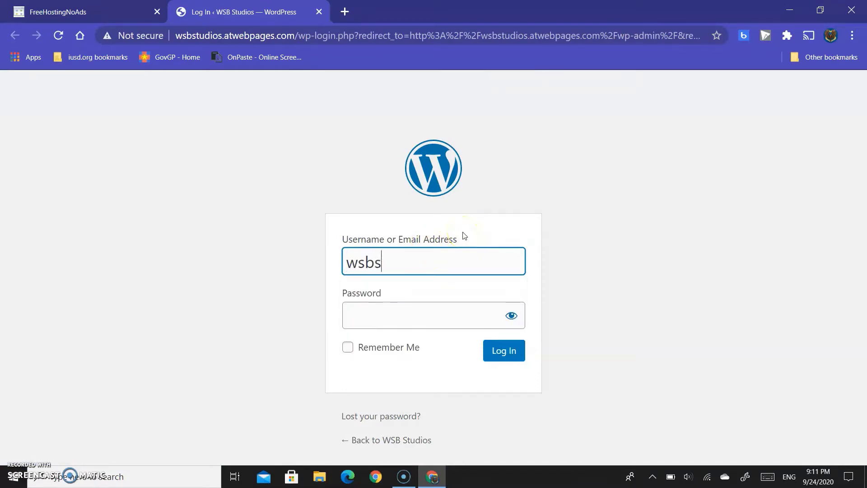
text(tudios)
key(Tab)
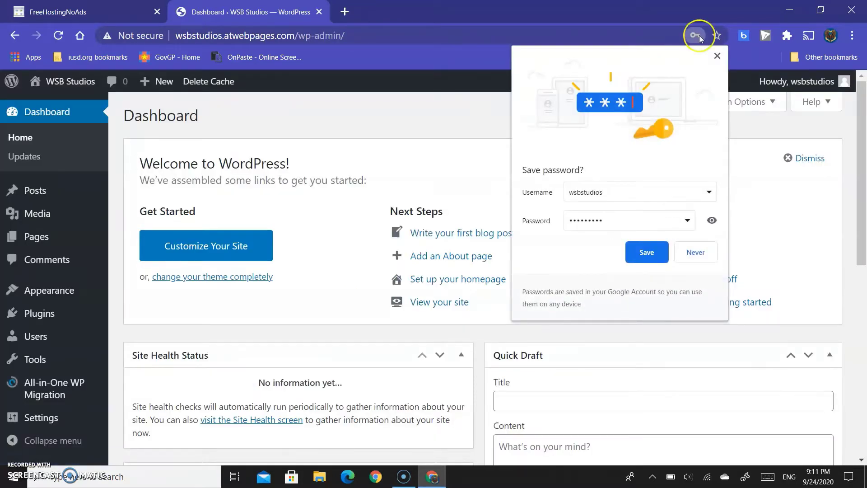
click(717, 55)
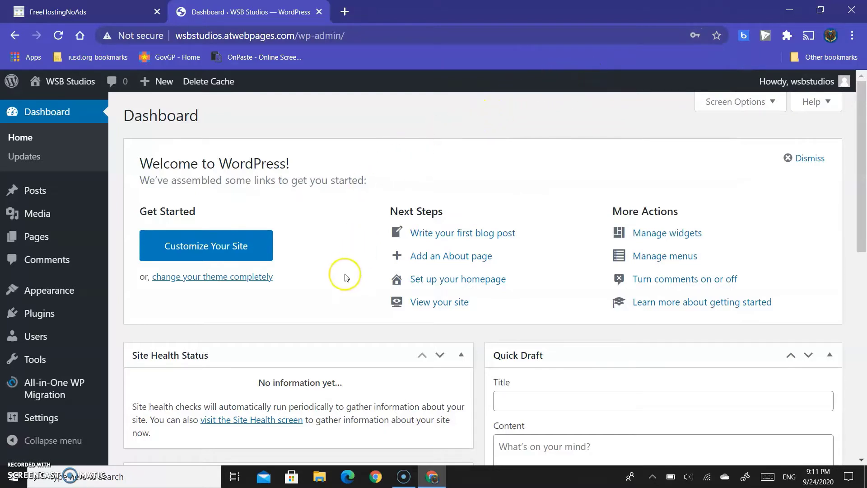
Step: In the comment settings, require manual approval of comments, turn off the previously approved comment requirement, and save the changes
click(641, 282)
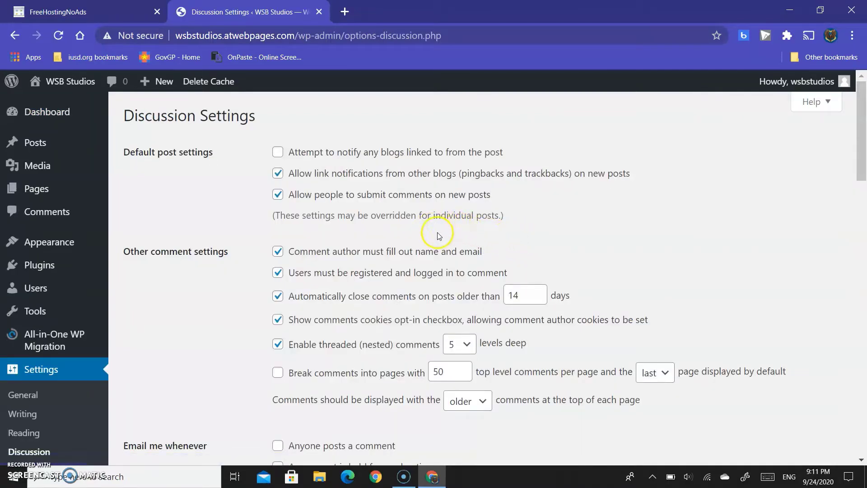
scroll(438, 235, down, 3)
scroll(438, 234, down, 2)
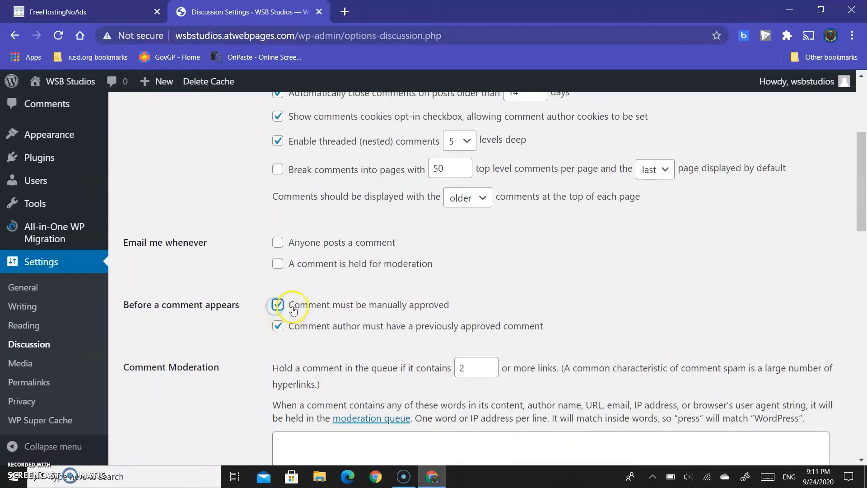
drag(294, 306, 435, 316)
click(416, 326)
scroll(416, 329, down, 4)
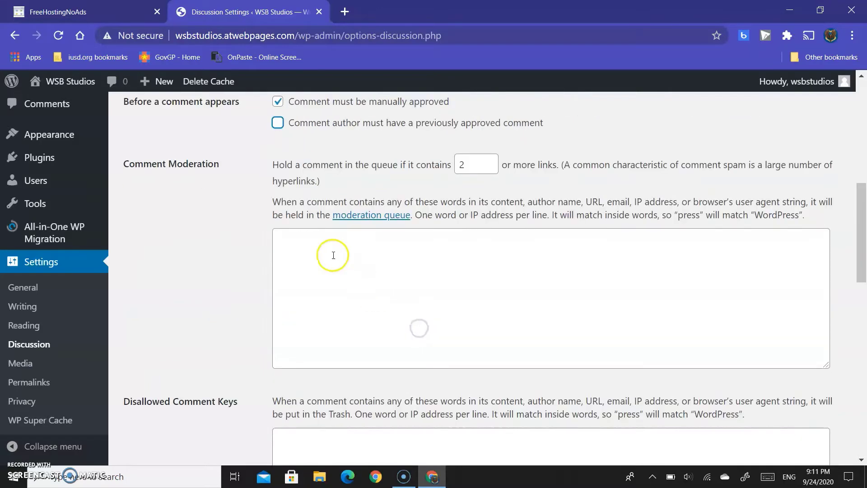
scroll(275, 201, down, 10)
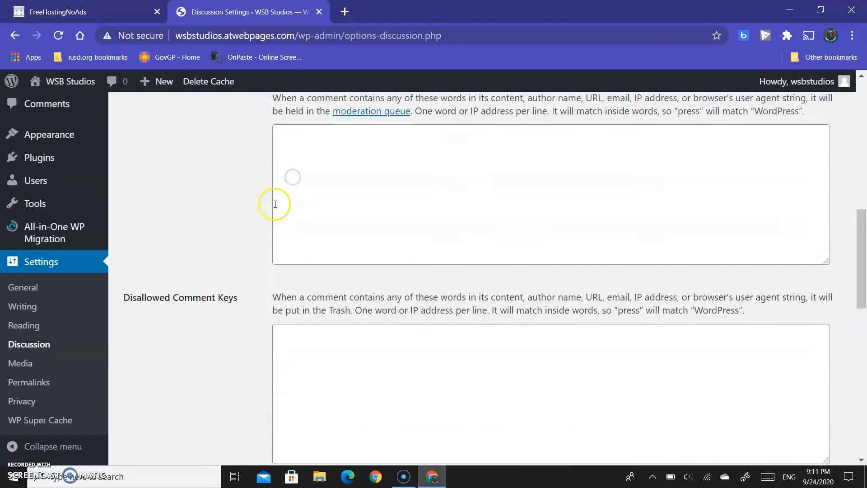
click(161, 398)
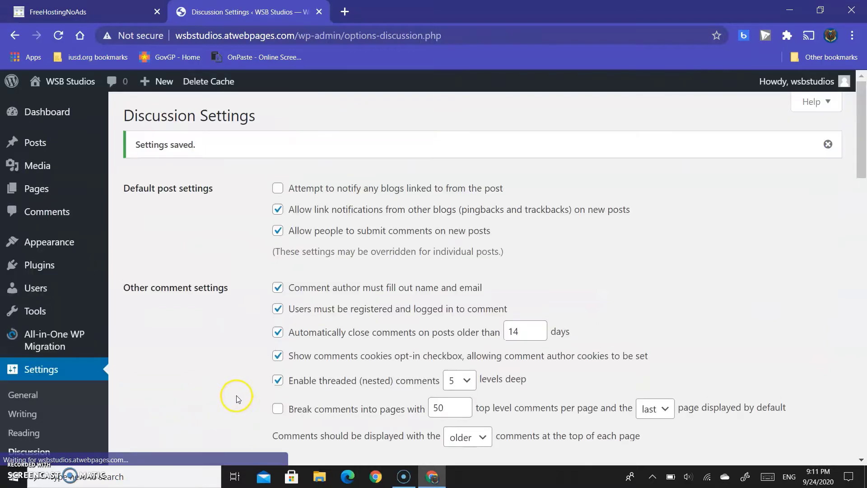
Step: Return to the WordPress dashboard home and look over its activity and news sections
mouse_move(59, 113)
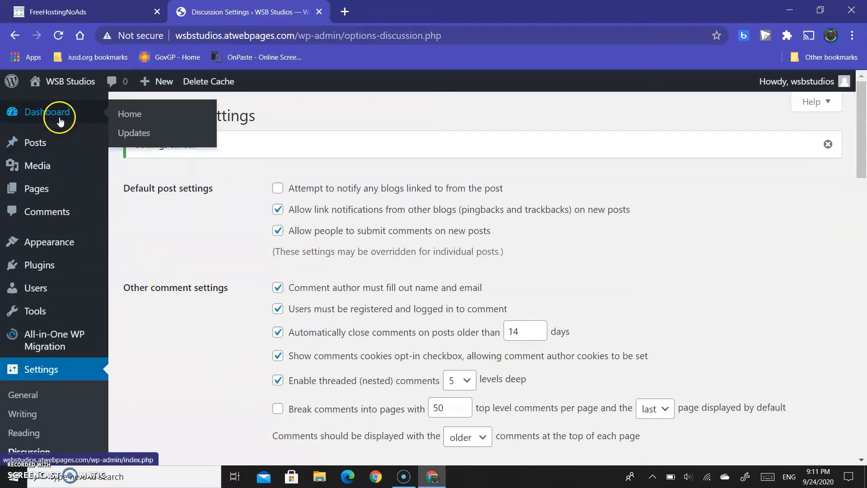
click(121, 118)
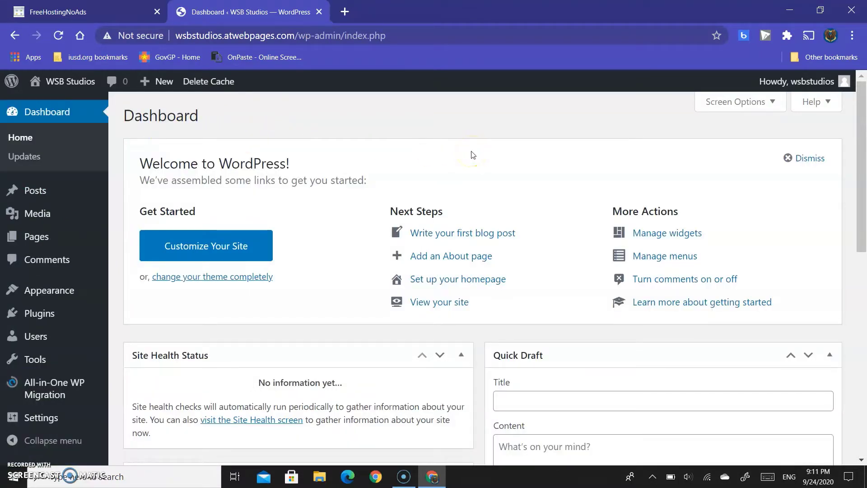
scroll(433, 171, down, 9)
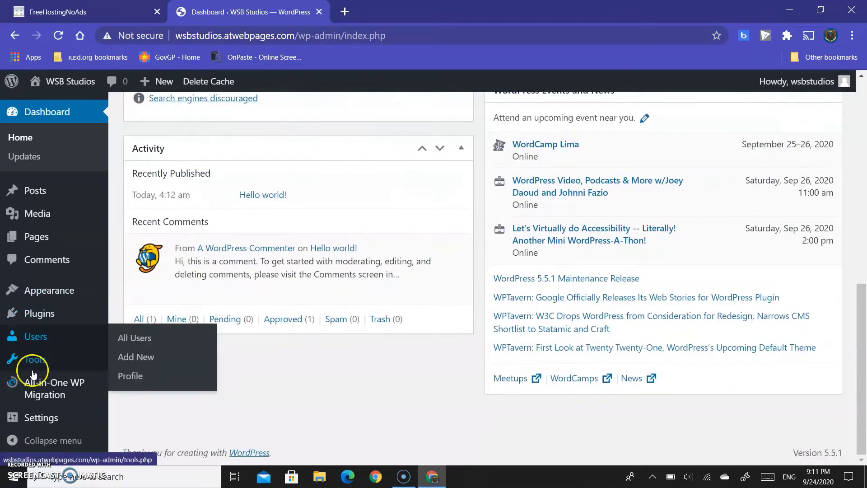
scroll(130, 345, up, 9)
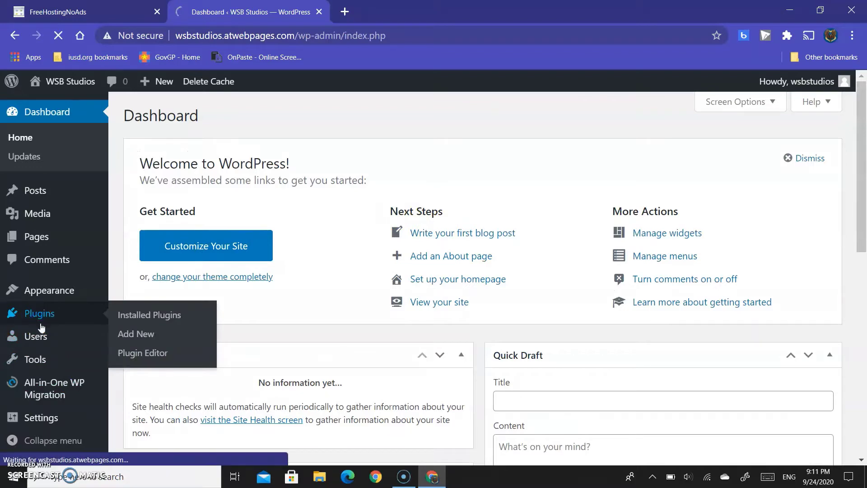
Step: Open the installed plugins list and delete the Akismet Anti-Spam and Hello Dolly plugins
click(57, 320)
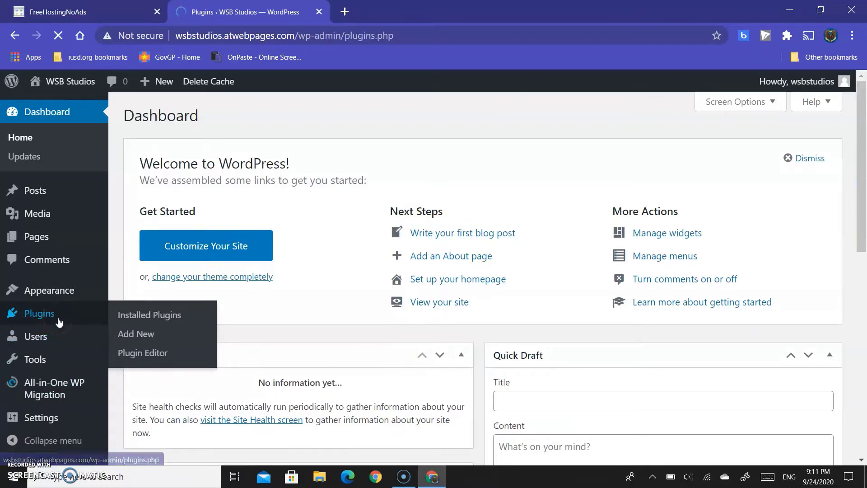
scroll(147, 299, down, 3)
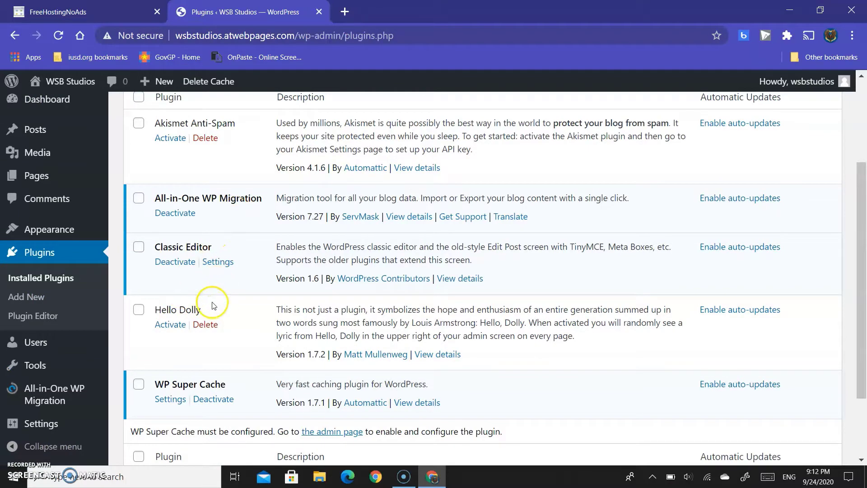
click(209, 139)
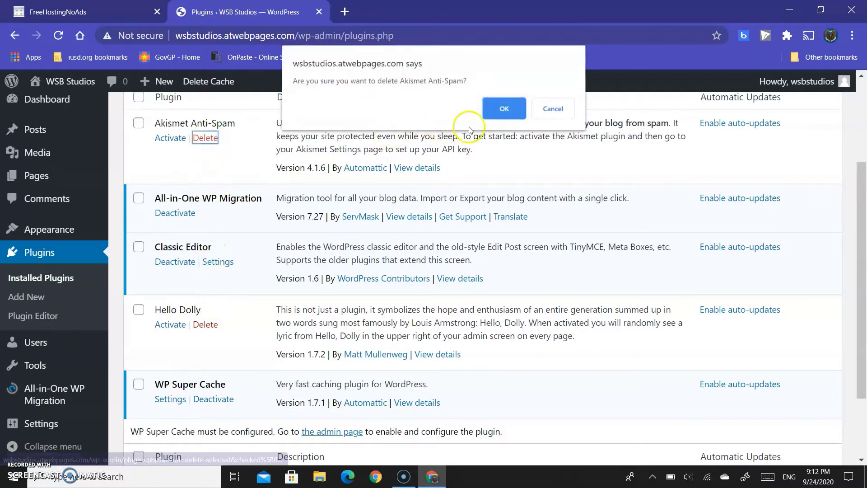
click(497, 110)
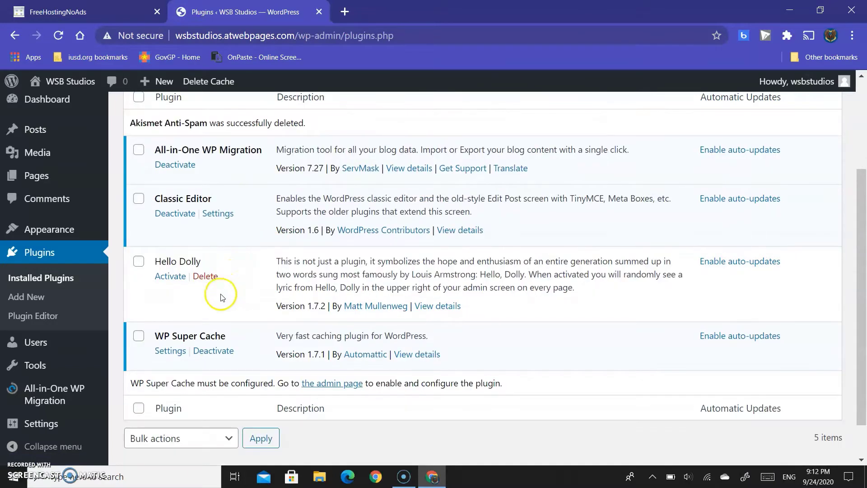
click(210, 280)
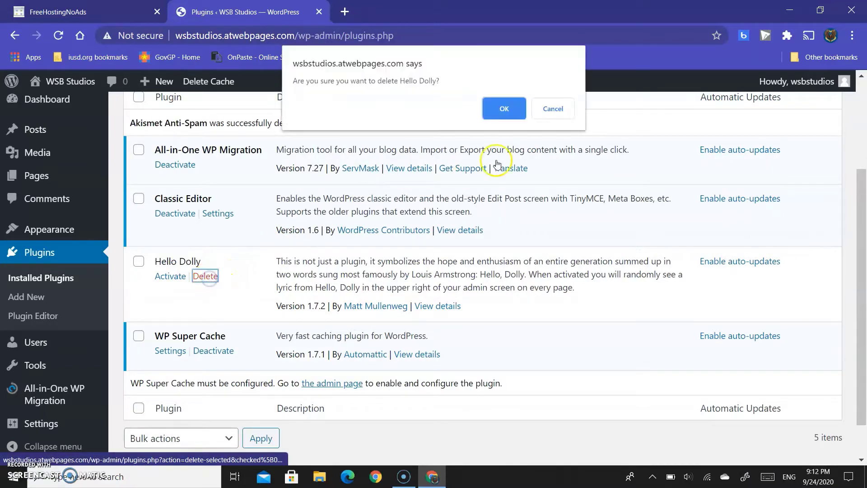
click(505, 110)
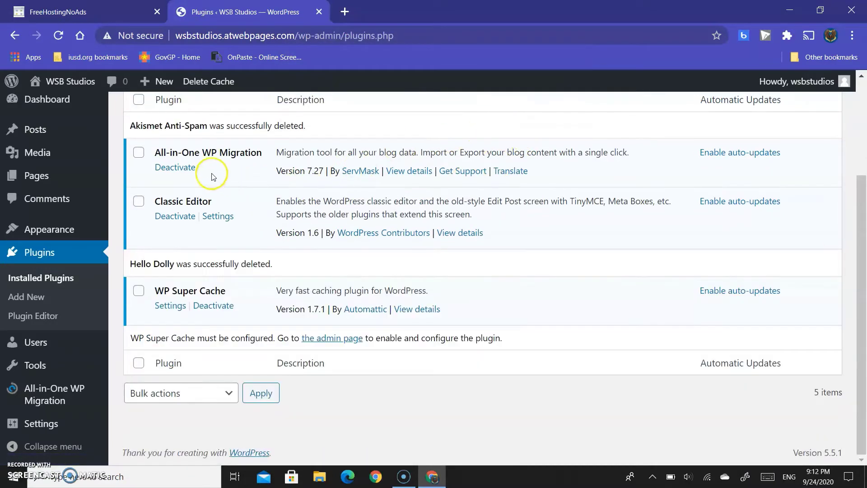
Step: Deactivate the Classic Editor plugin and delete it from the site
click(185, 217)
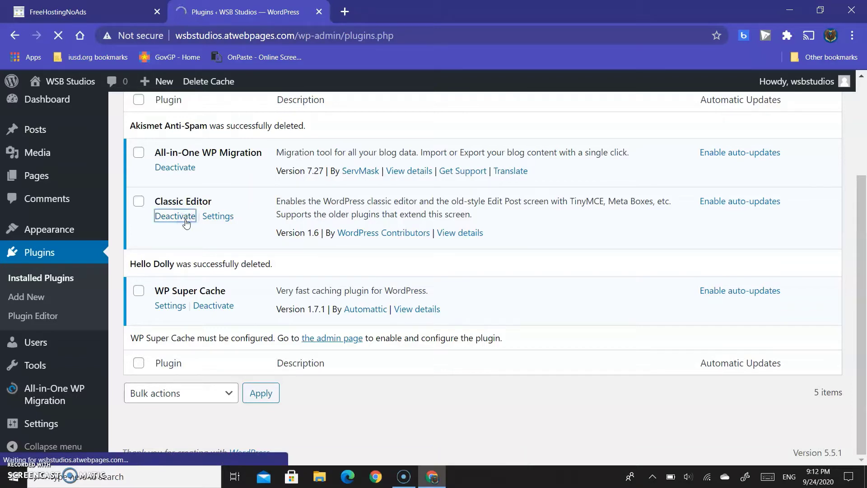
scroll(194, 233, down, 2)
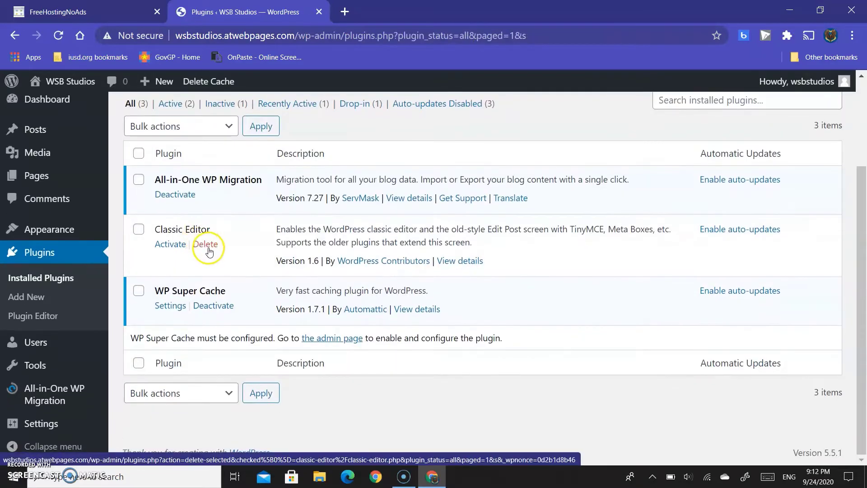
click(211, 244)
click(507, 109)
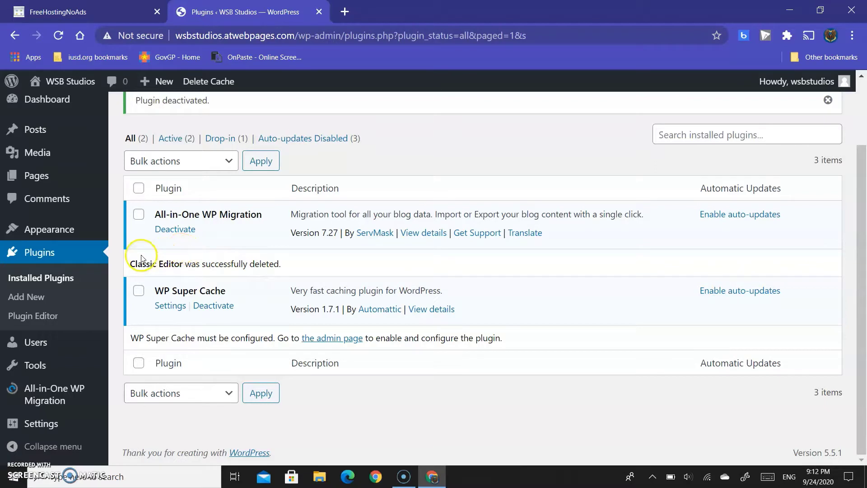
Step: Open the site's installed themes and go to the page for adding new themes
mouse_move(97, 229)
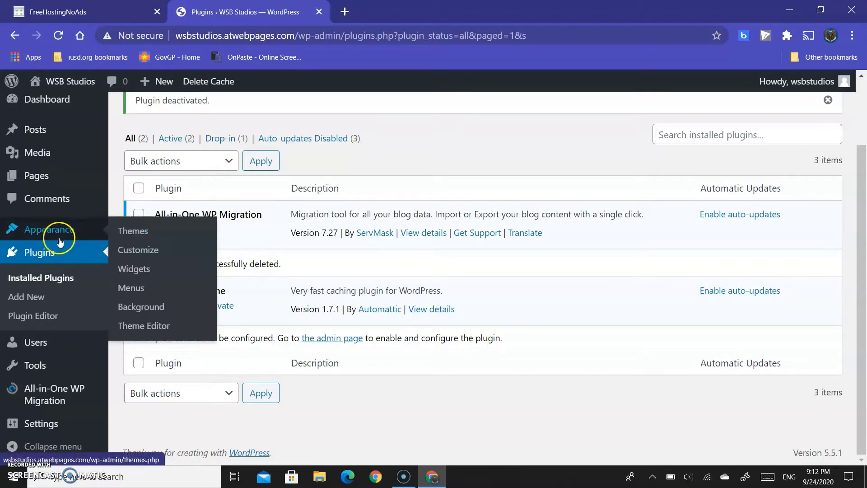
click(134, 231)
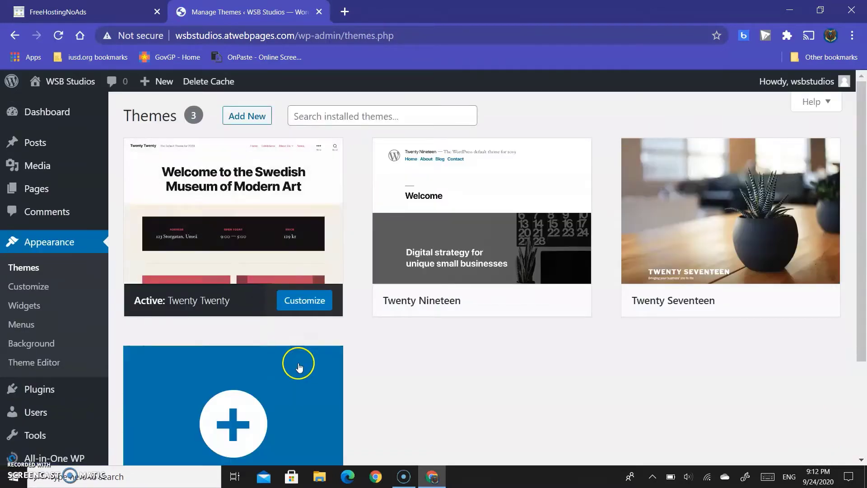
click(236, 118)
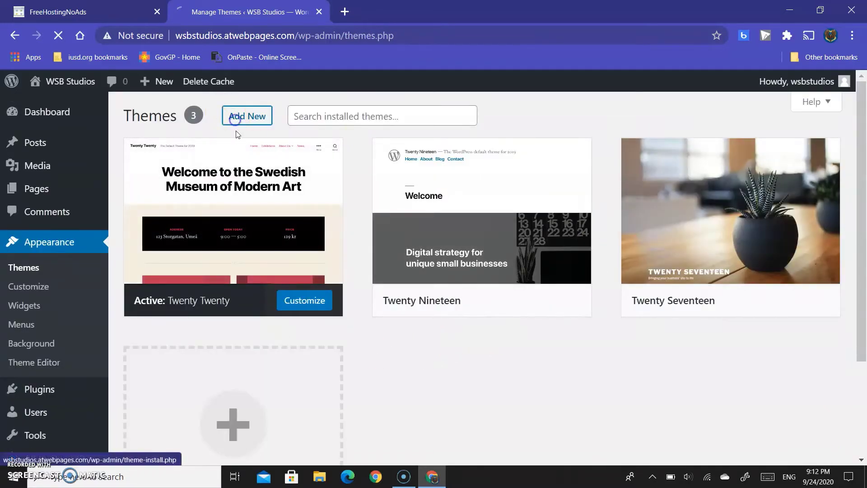
click(15, 35)
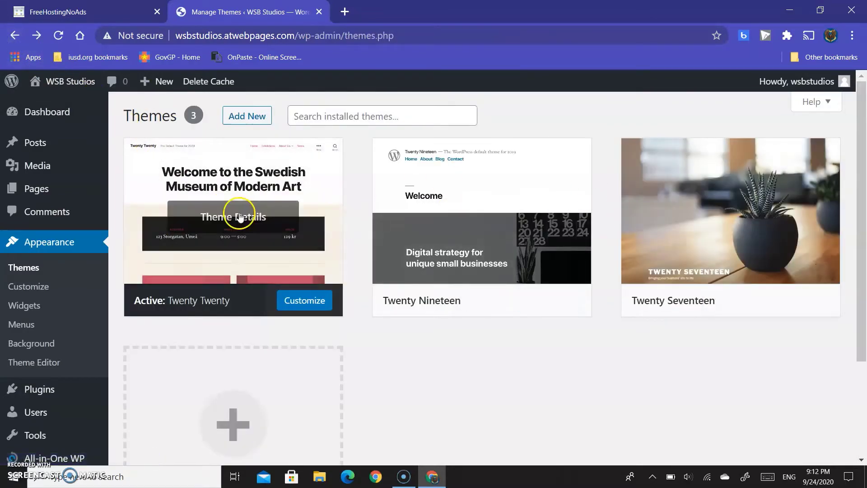
click(241, 117)
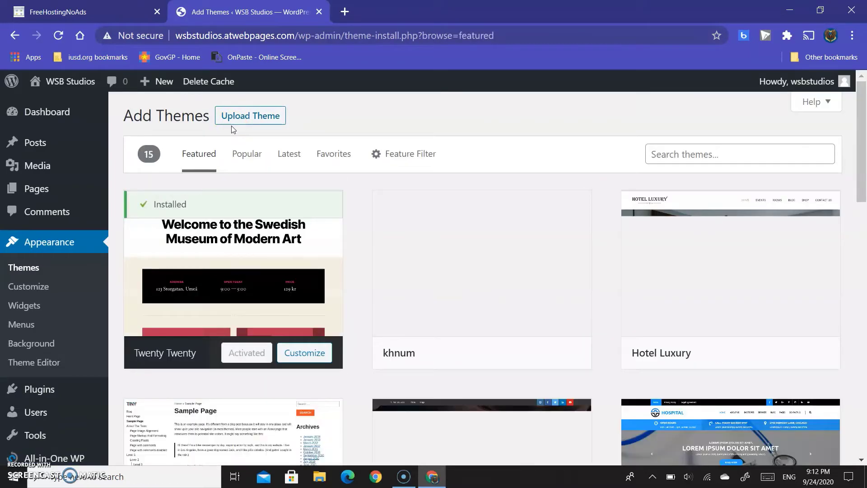
Step: Preview the Medical Hospital theme, look through its sample page, close the preview, and browse the other featured themes
click(243, 142)
scroll(289, 144, down, 3)
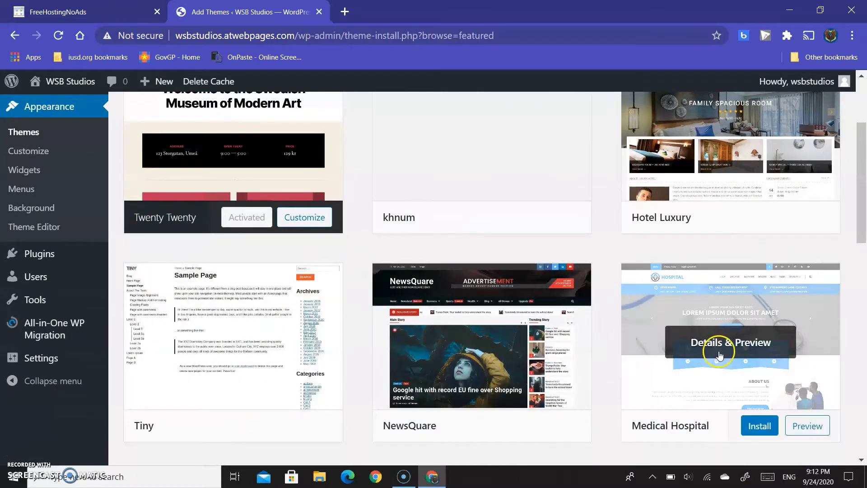
click(699, 347)
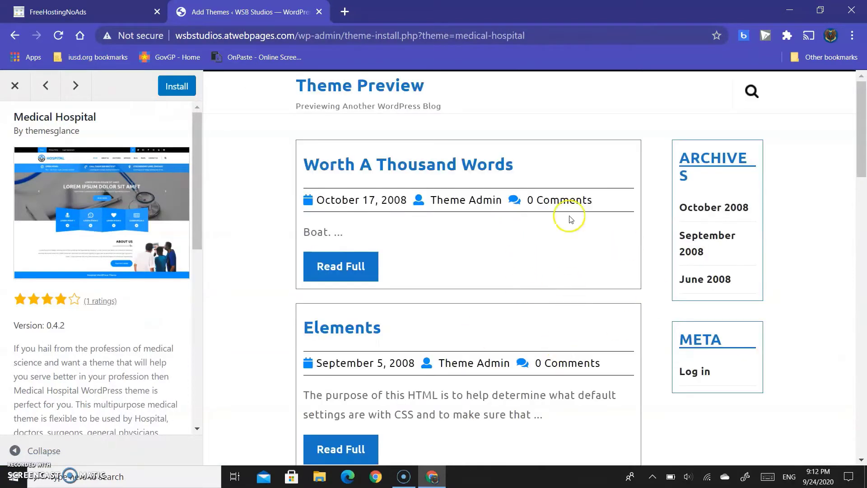
scroll(542, 180, down, 10)
scroll(540, 179, down, 5)
scroll(533, 181, up, 15)
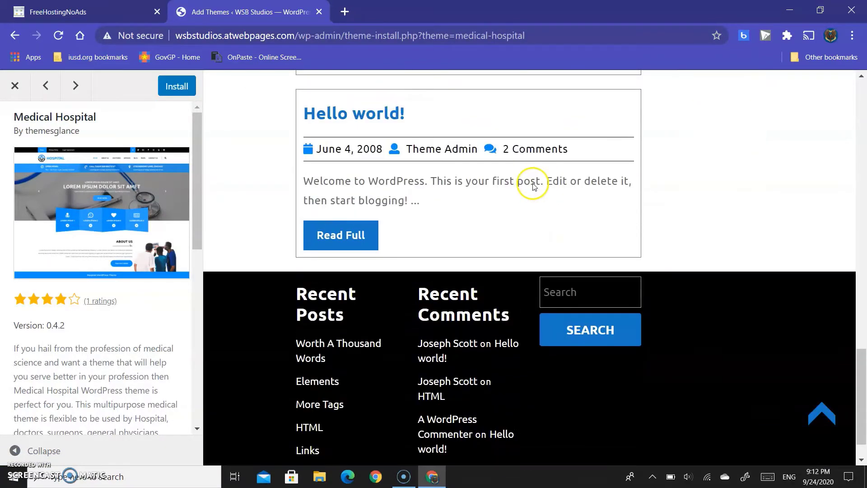
click(14, 85)
scroll(357, 239, down, 6)
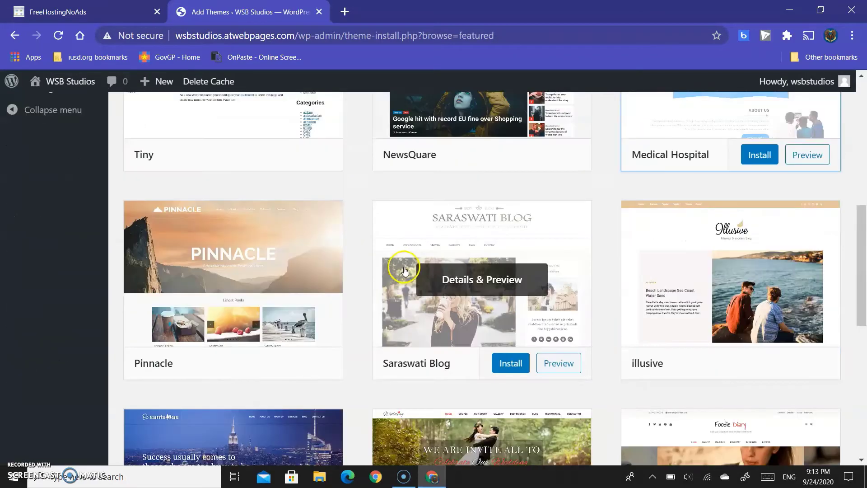
scroll(431, 226, up, 4)
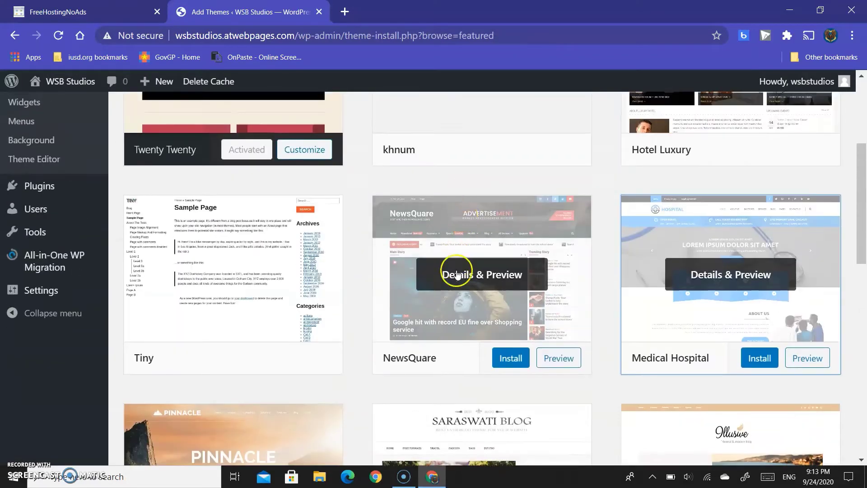
Step: Preview the NewsQuare theme, look through its sample page, close the preview, and browse the remaining featured themes
click(457, 275)
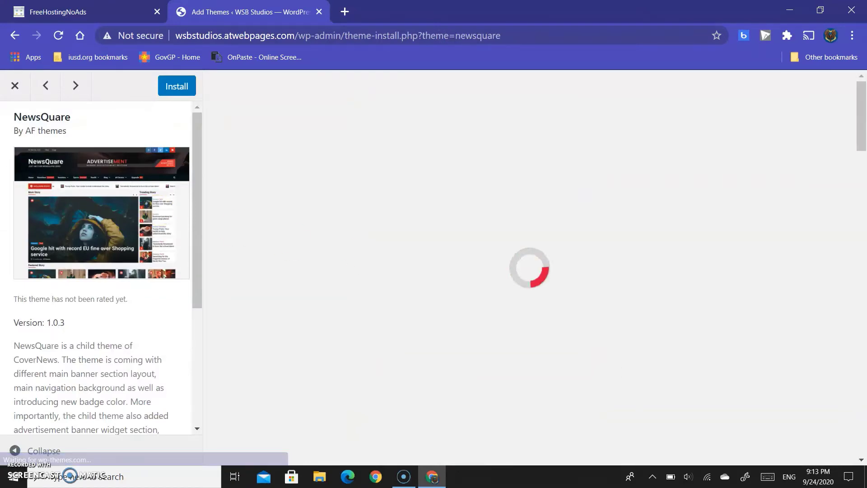
scroll(412, 184, down, 13)
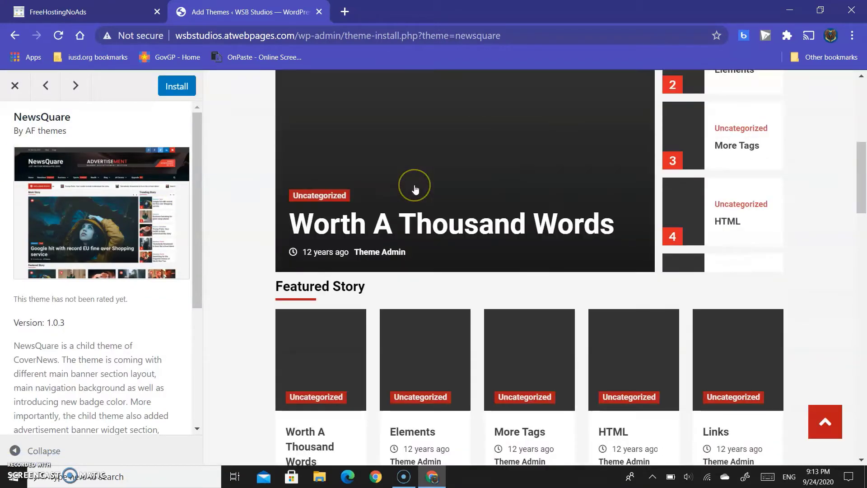
scroll(400, 184, up, 5)
click(15, 86)
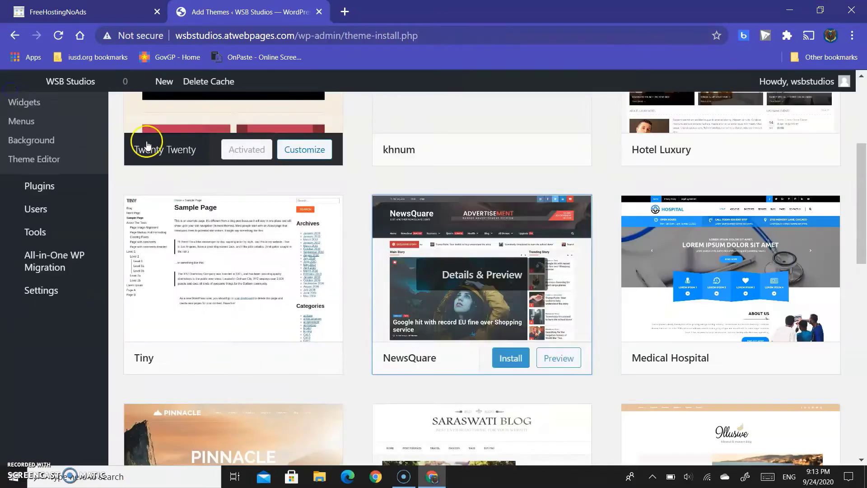
scroll(410, 216, down, 6)
scroll(450, 294, down, 5)
scroll(429, 280, up, 14)
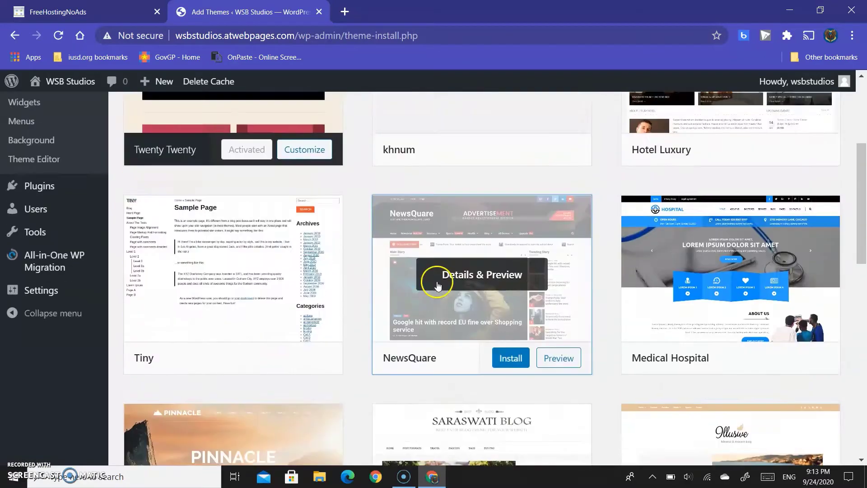
Step: Search the available themes for "astra" and look through the preview of the Astra theme
click(749, 147)
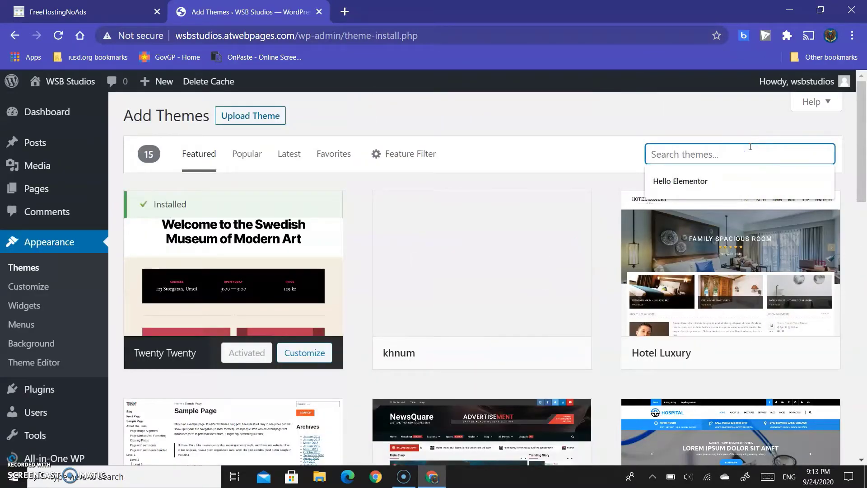
text(astra)
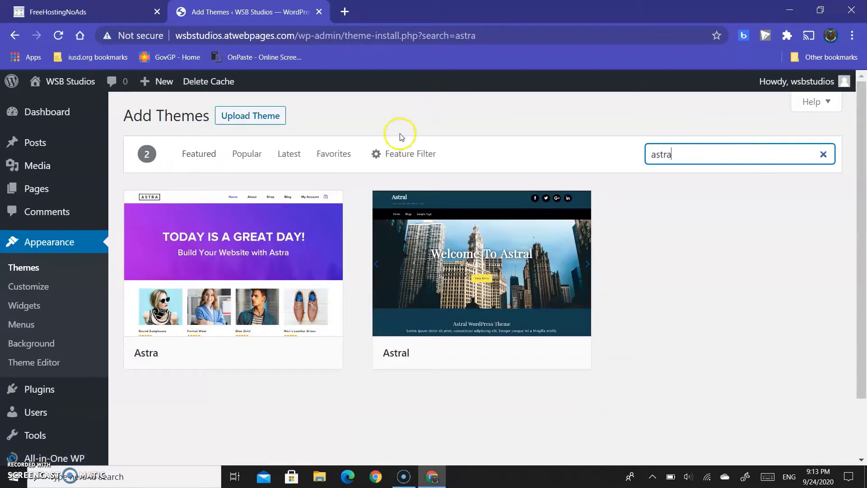
click(255, 267)
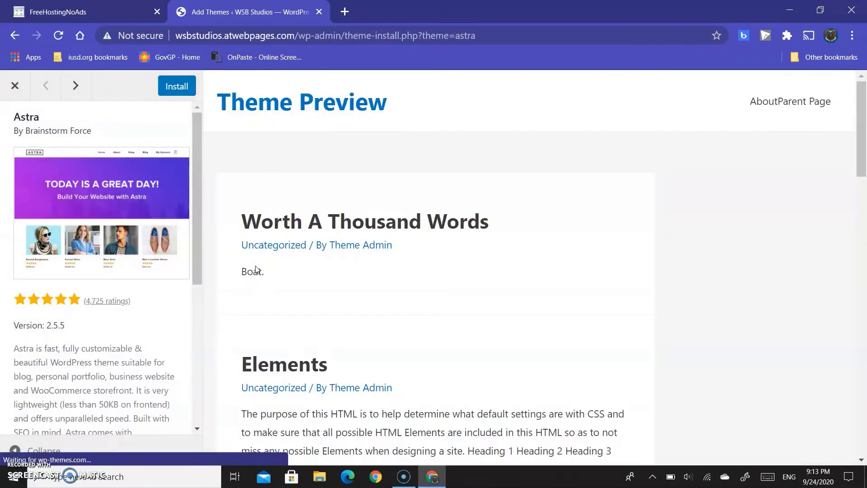
scroll(354, 248, down, 15)
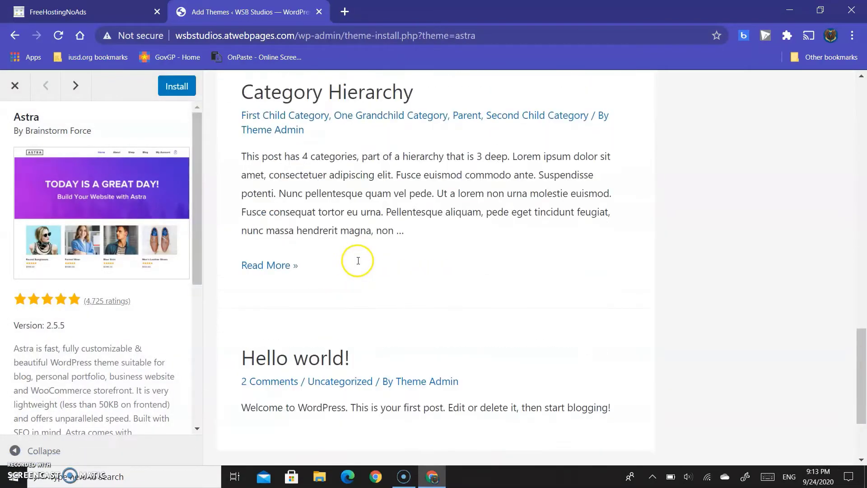
scroll(357, 266, up, 5)
scroll(355, 266, down, 10)
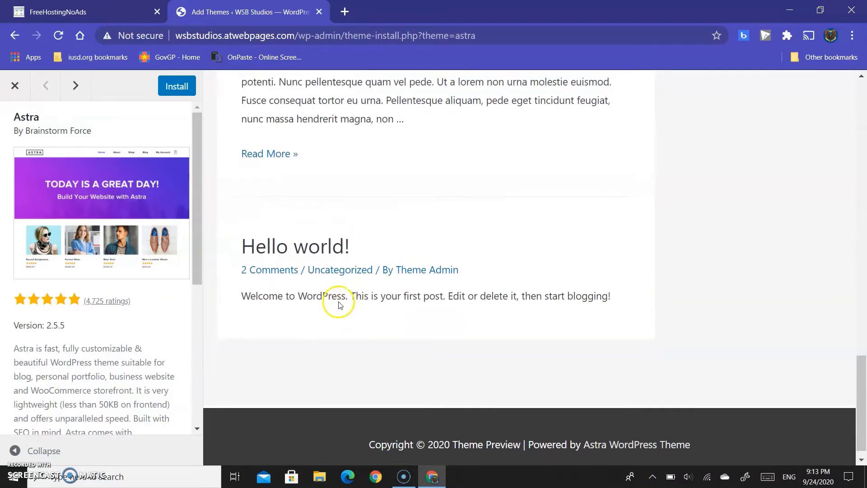
scroll(318, 303, up, 20)
Step: Install and activate the Astra theme, and dismiss its starter templates notice
click(177, 86)
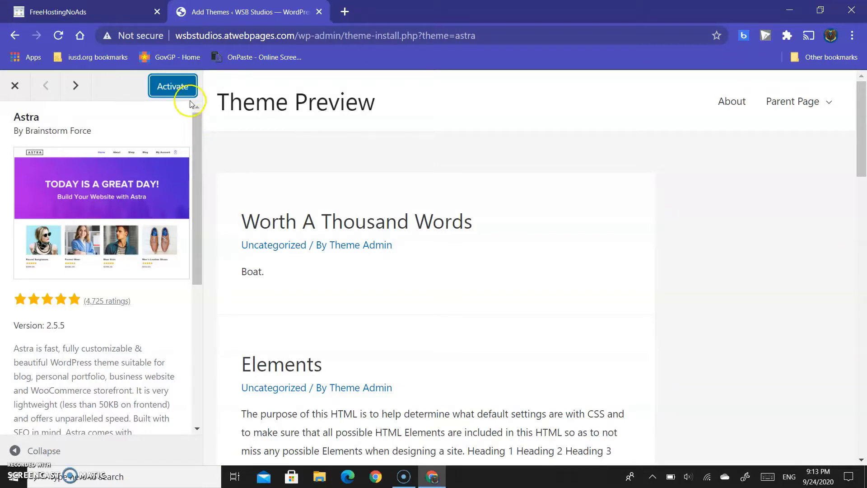
click(175, 90)
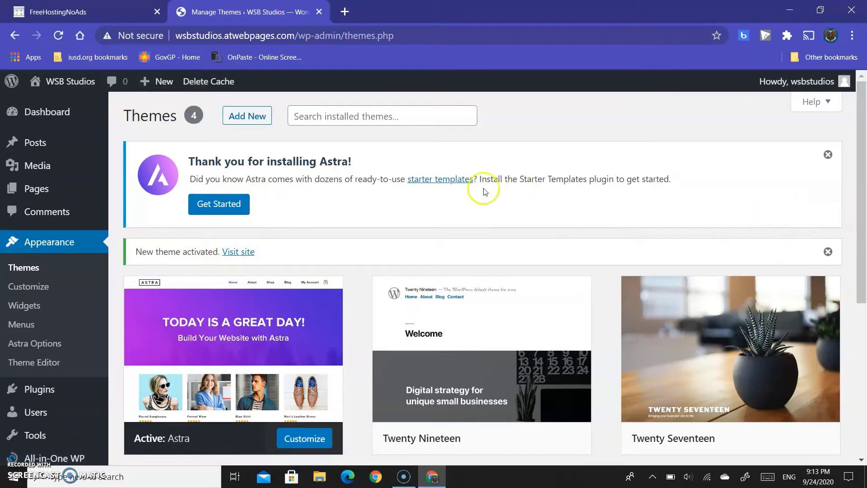
click(834, 159)
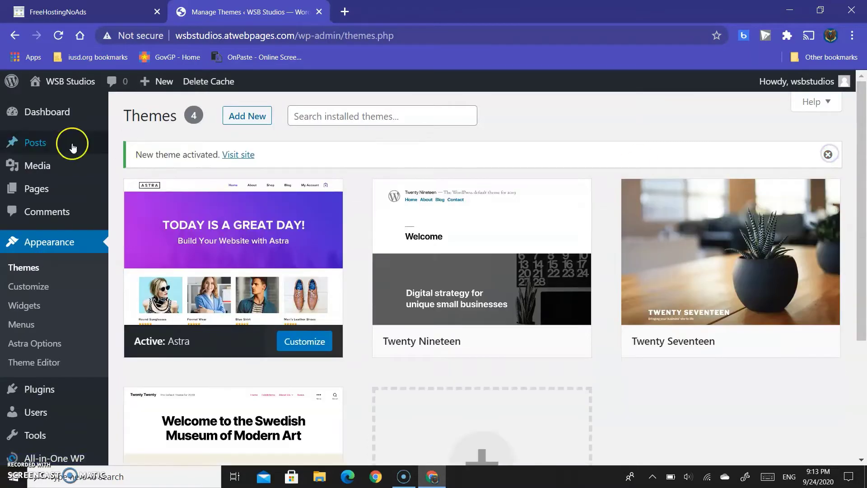
Step: Return to the dashboard, view the front page of wsbstudios.atwebpages.com in a new browser tab, and close that tab
click(63, 112)
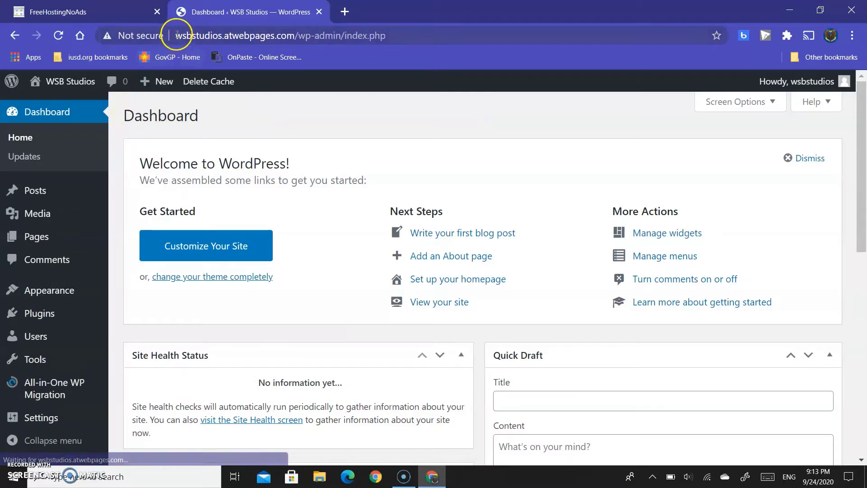
drag(204, 35, 312, 33)
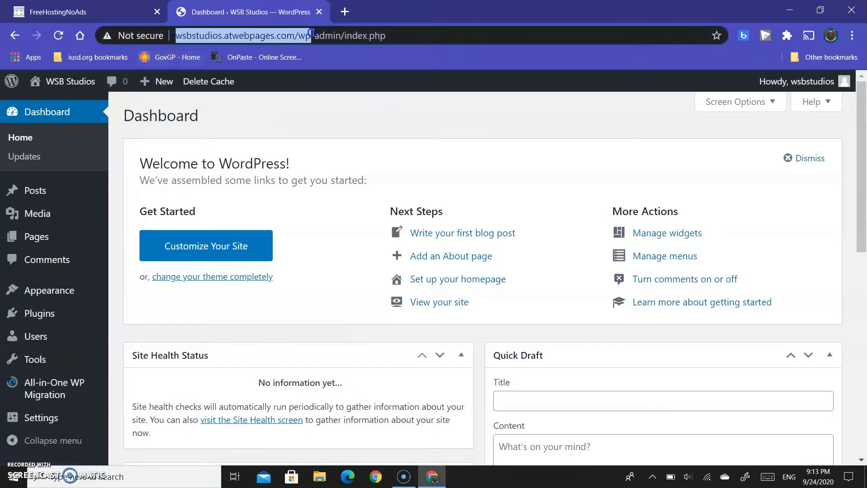
key(ctrl+c)
key(ctrl+t)
key(ctrl+v)
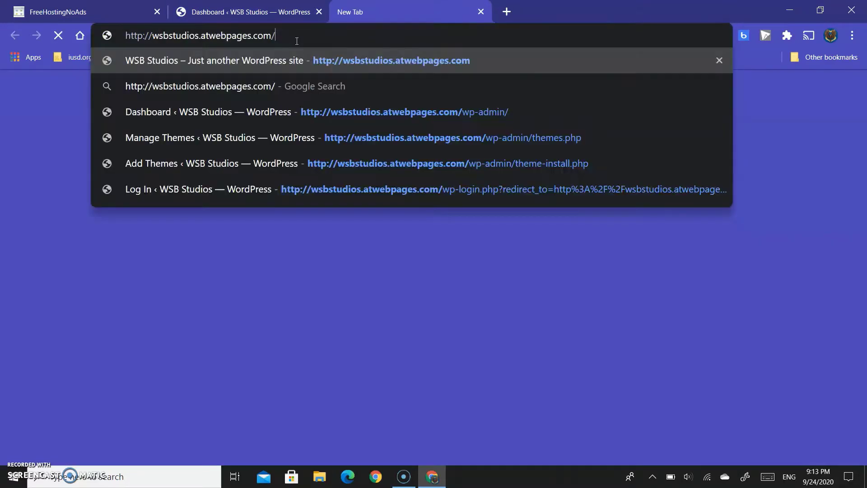
key(Return)
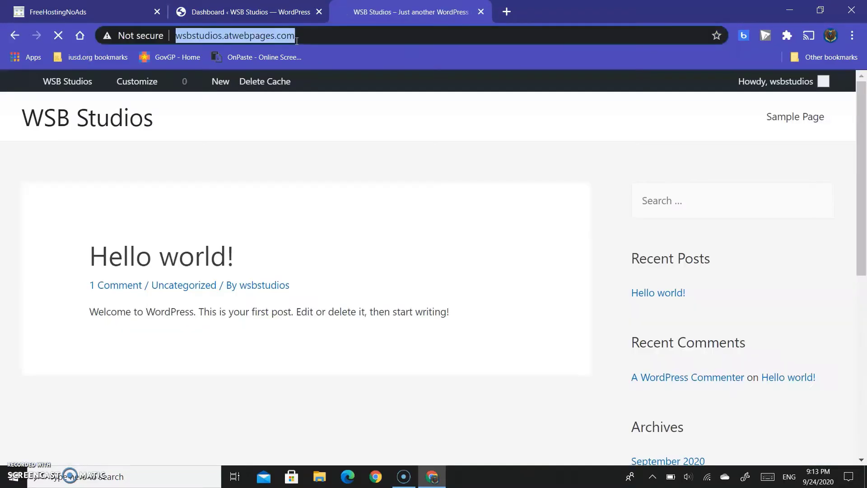
click(380, 195)
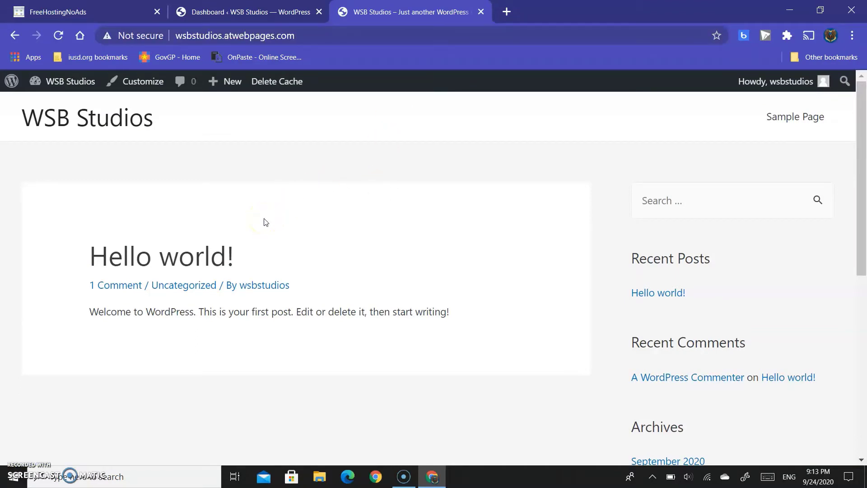
scroll(266, 222, down, 6)
scroll(264, 224, up, 6)
key(ctrl+w)
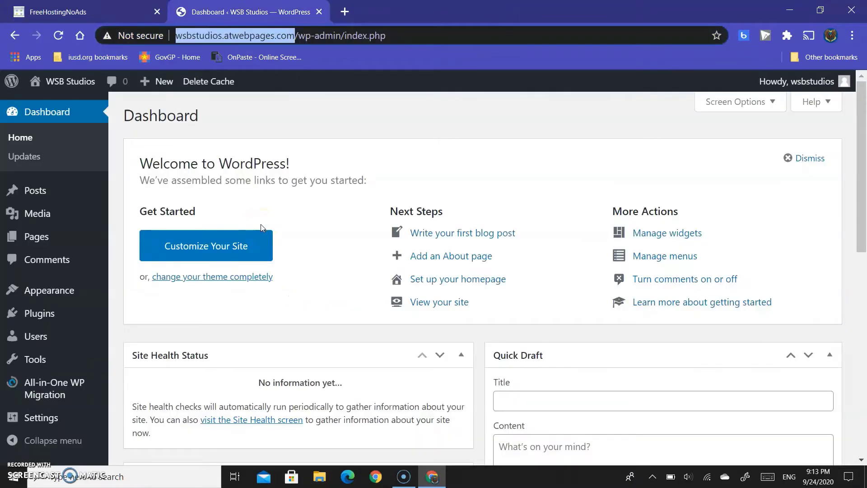
Step: Open the list of posts and move the "Hello world!" post to the trash
mouse_move(68, 213)
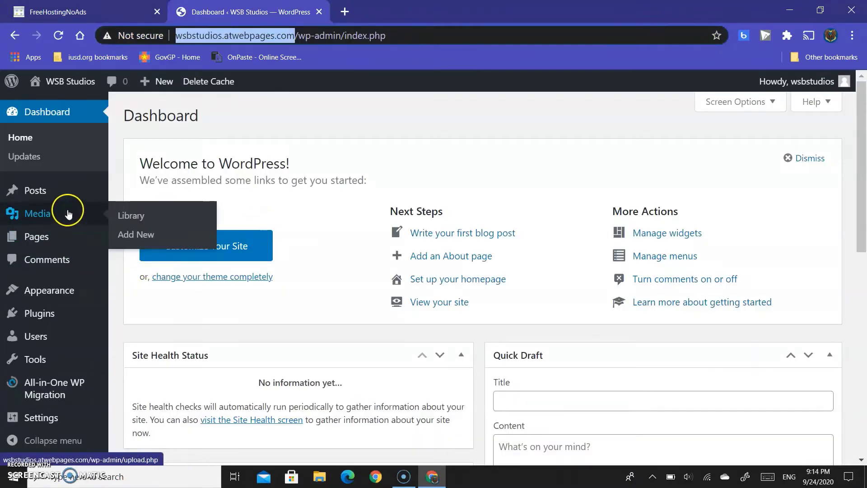
click(70, 191)
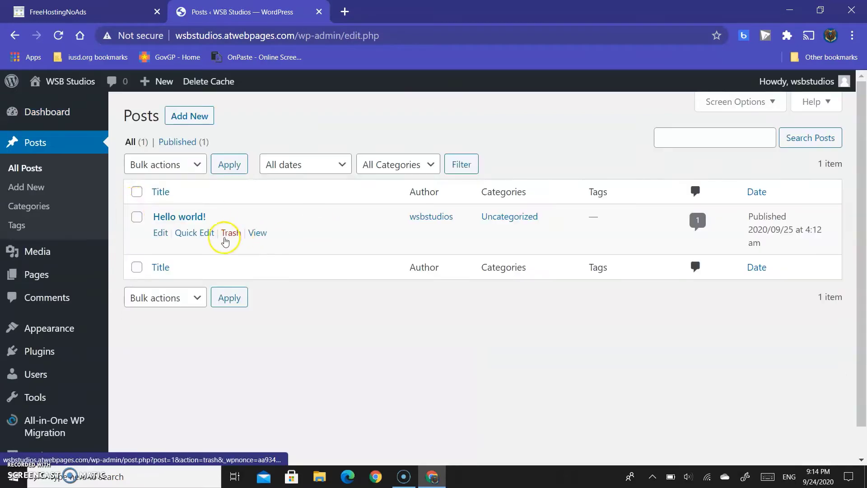
click(233, 236)
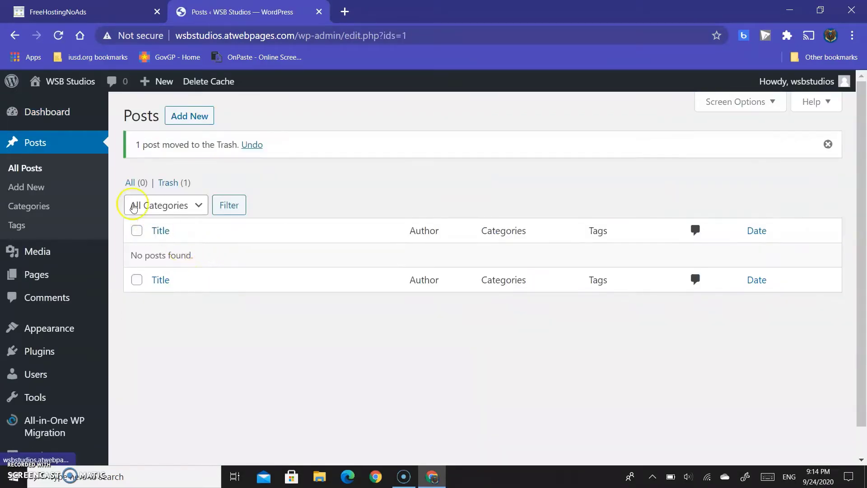
Step: Return to the dashboard, open the site customizer, and look over the page preview
mouse_move(77, 111)
click(118, 114)
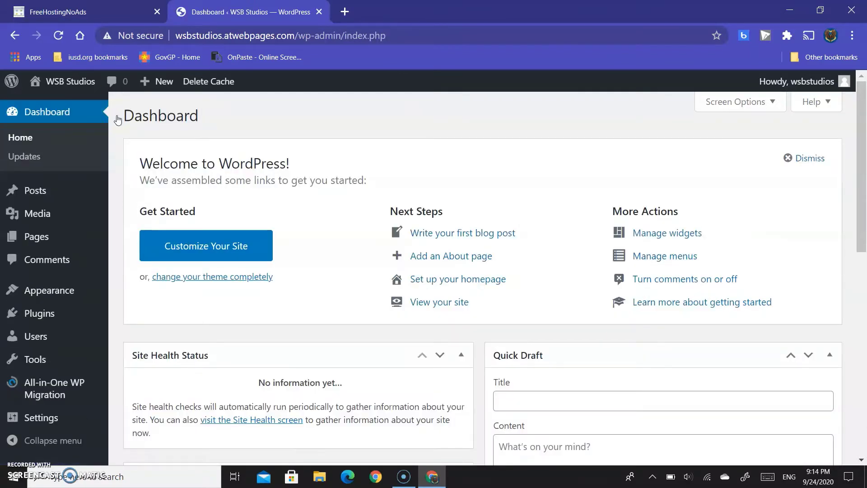
click(200, 247)
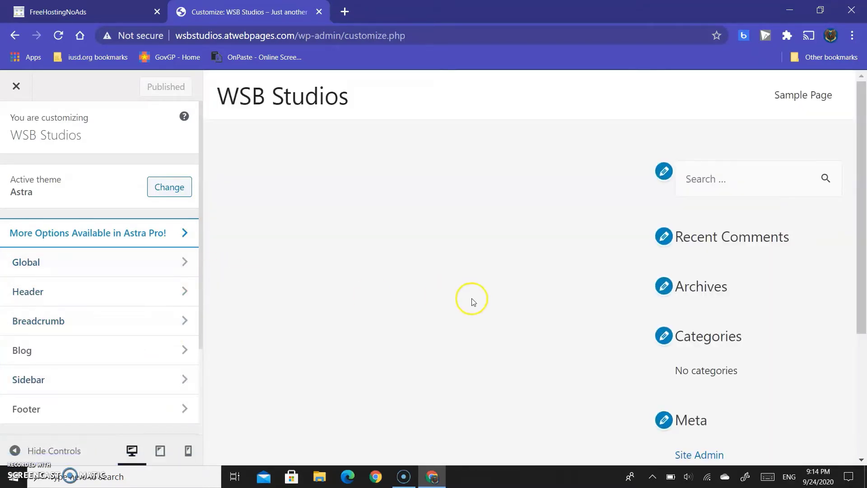
scroll(470, 302, down, 5)
scroll(316, 317, up, 5)
scroll(334, 296, down, 2)
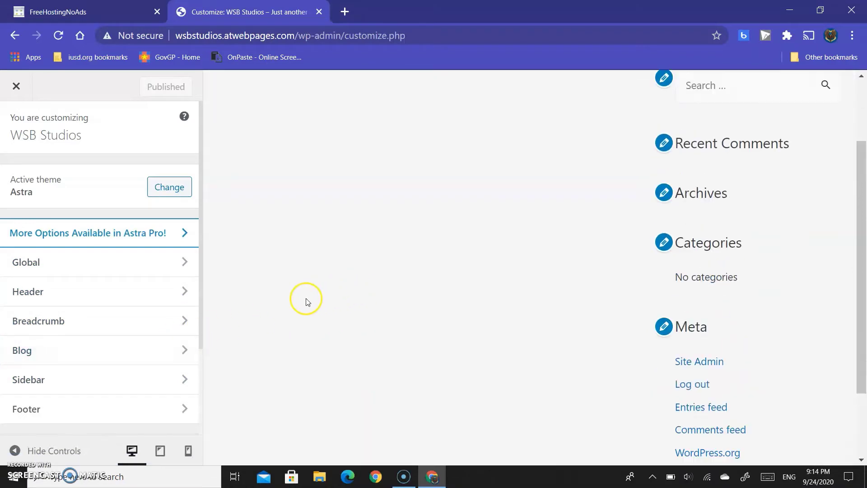
scroll(306, 302, up, 2)
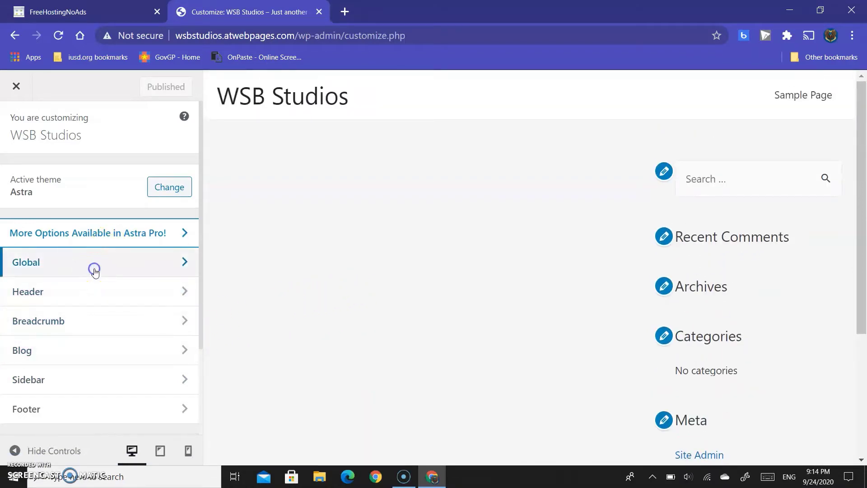
Step: Examine the Global and Breadcrumb sections of the customizer and return to the main section list
click(95, 270)
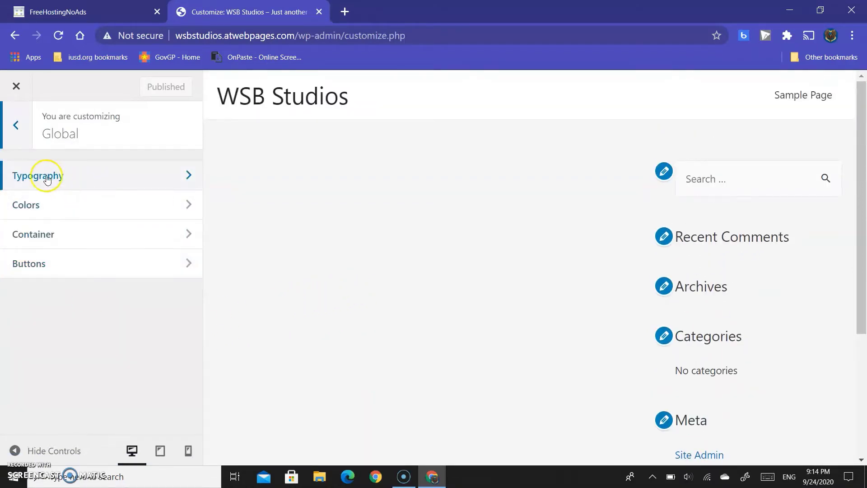
click(16, 125)
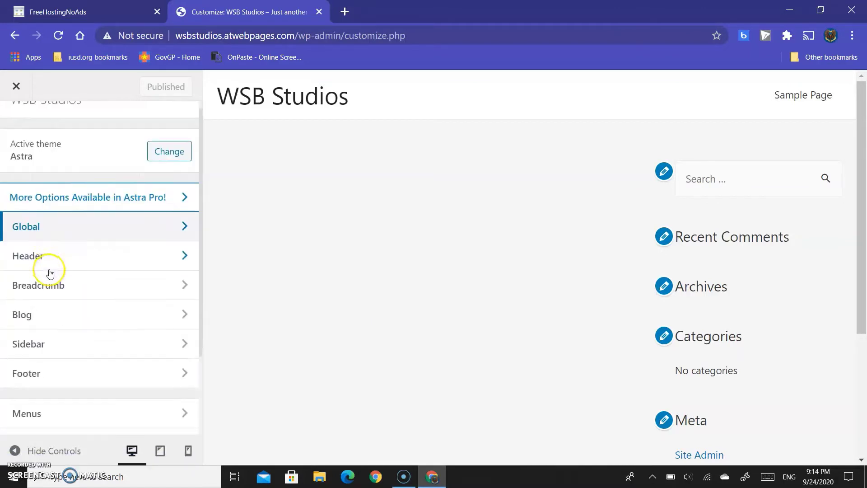
scroll(50, 274, down, 2)
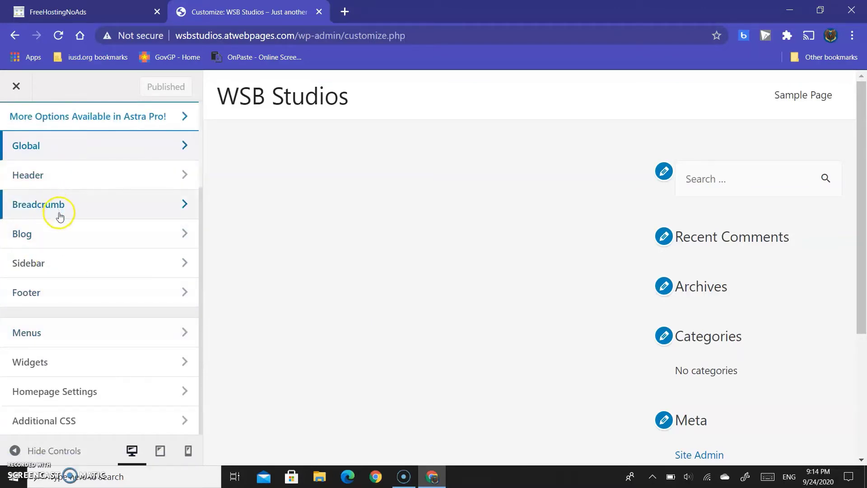
click(84, 208)
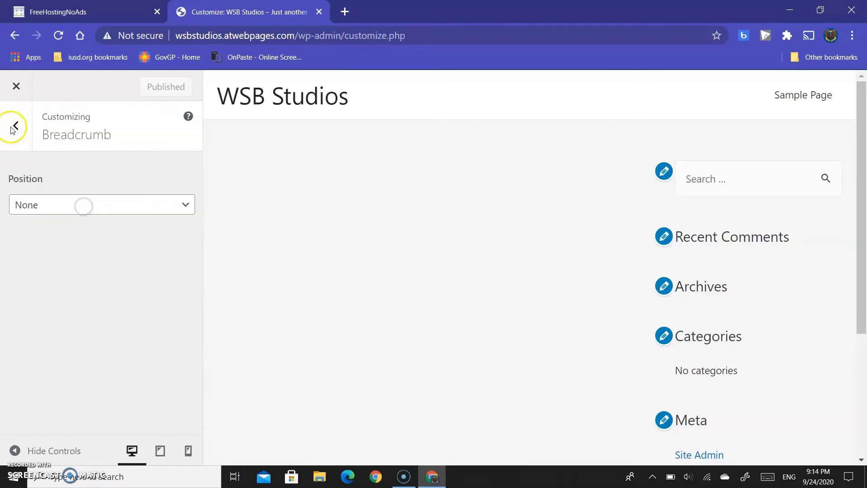
click(16, 126)
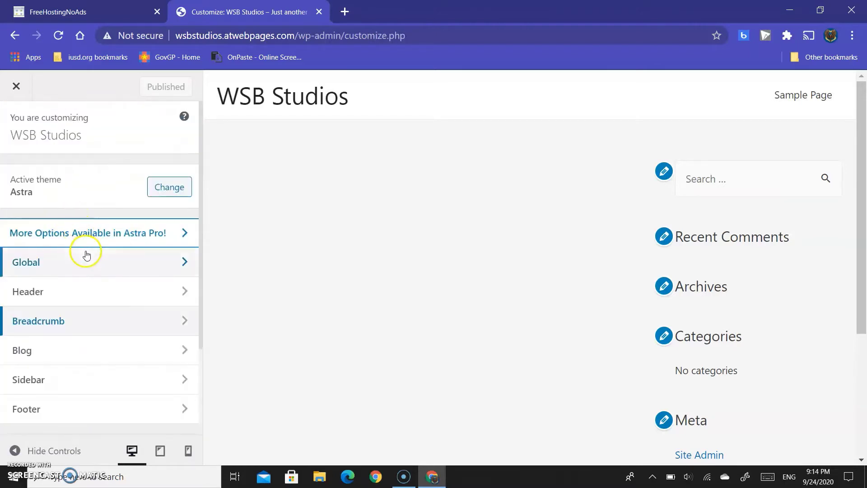
Step: In the customizer's homepage settings, make the homepage display a static page and choose Sample Page as the homepage
scroll(85, 258, down, 3)
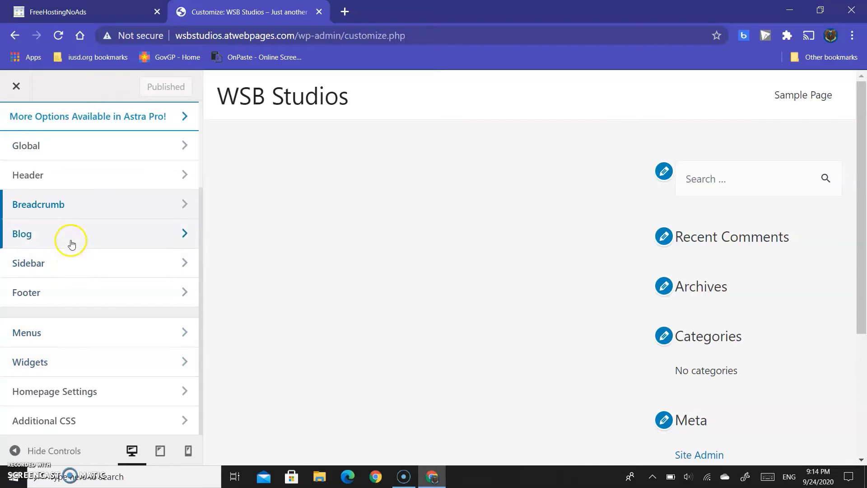
click(78, 392)
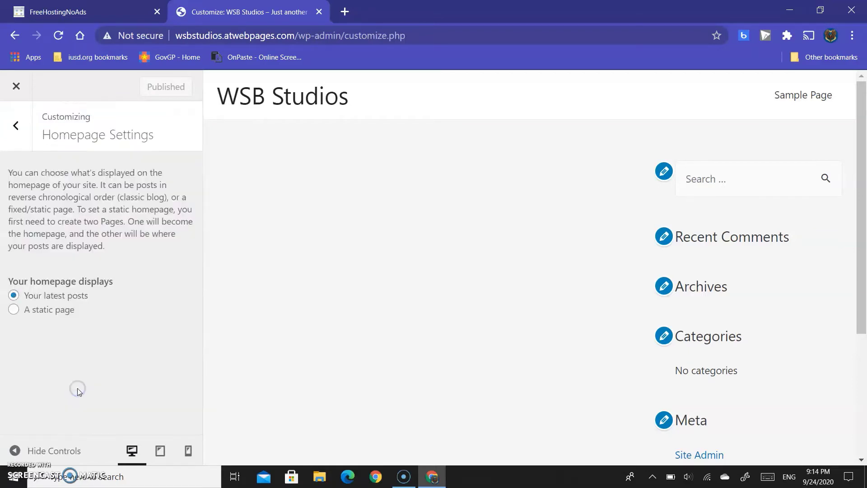
click(58, 311)
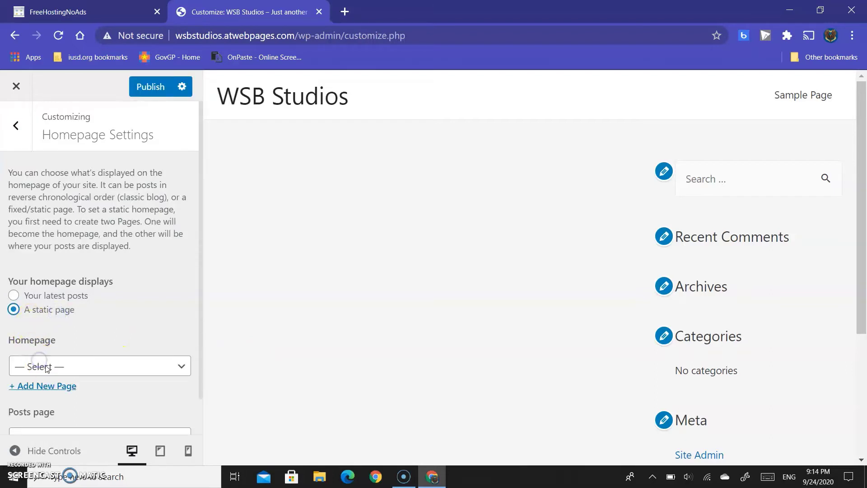
click(135, 364)
scroll(100, 333, down, 1)
click(100, 326)
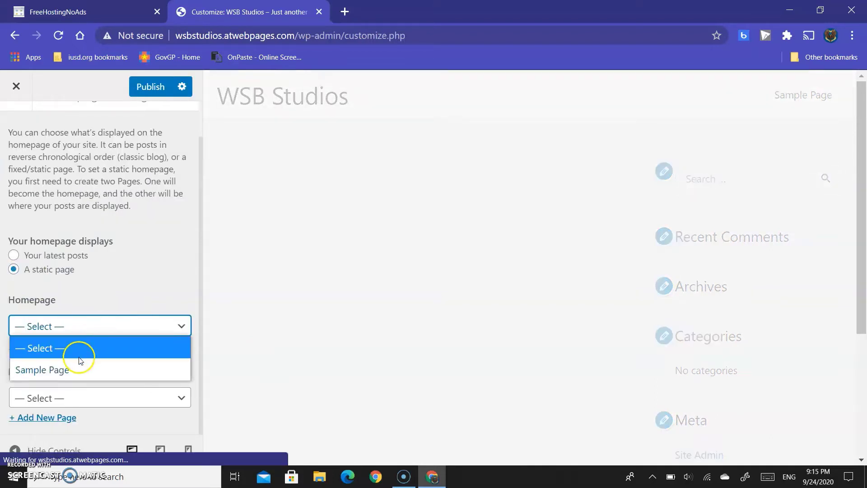
click(78, 367)
scroll(91, 392, up, 1)
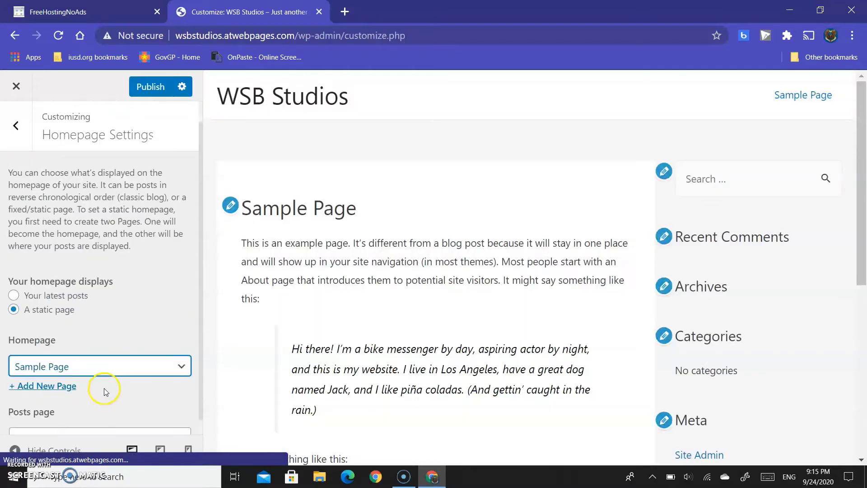
Step: Return to the customizer's main section list and look over the Sample Page homepage preview from header to footer
scroll(388, 271, down, 7)
scroll(393, 285, up, 6)
scroll(449, 149, up, 1)
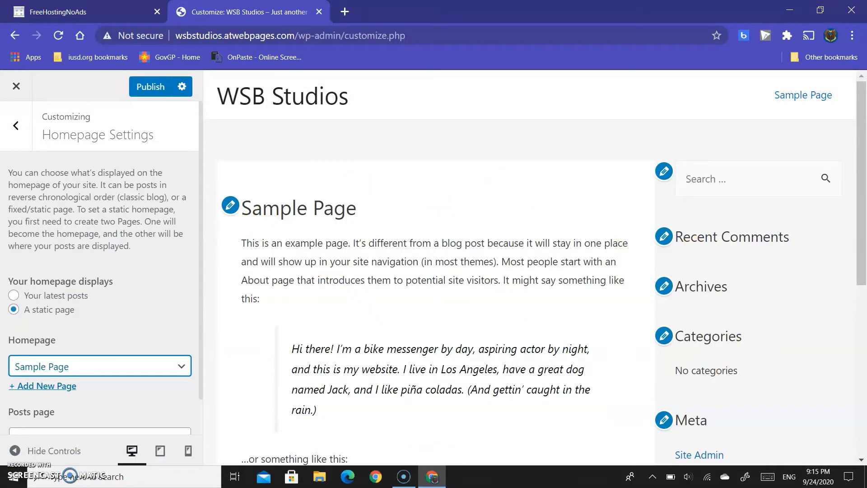
click(10, 143)
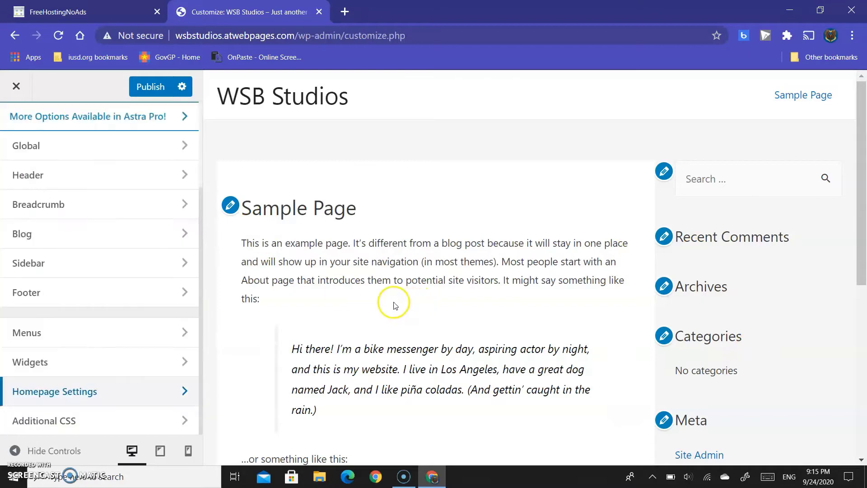
scroll(391, 303, down, 4)
scroll(387, 302, up, 4)
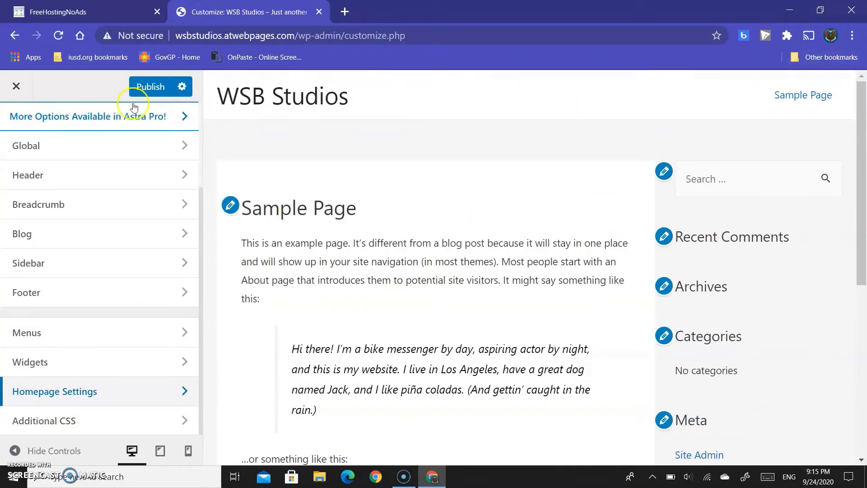
scroll(764, 277, down, 7)
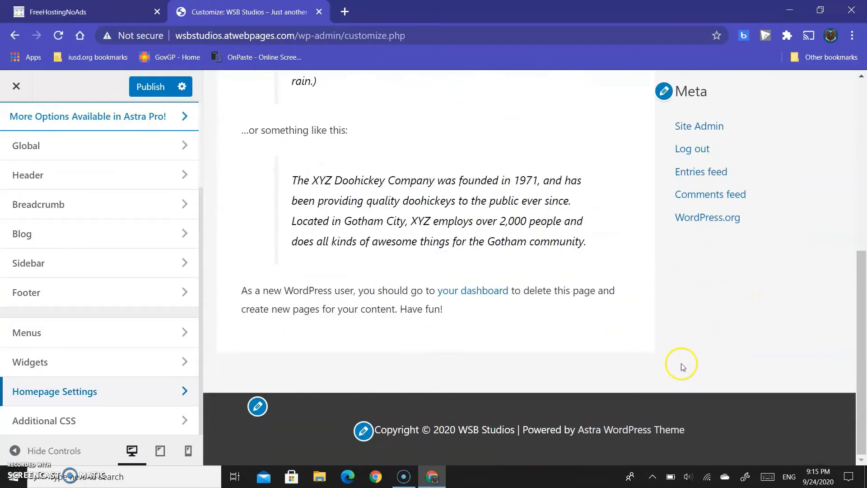
scroll(683, 366, up, 7)
scroll(682, 367, down, 7)
scroll(681, 368, up, 7)
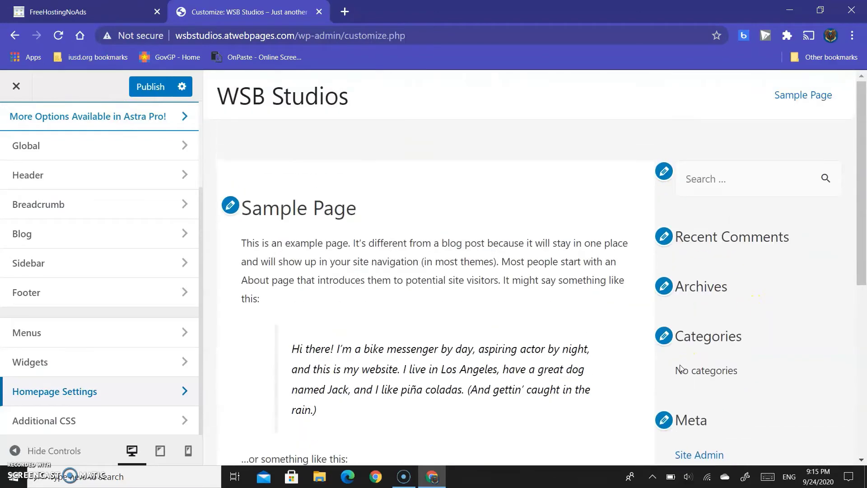
scroll(677, 369, down, 6)
scroll(669, 373, up, 6)
Step: Search the web for "favicon generator" in a new browser tab and open favicon-generator.org
click(346, 12)
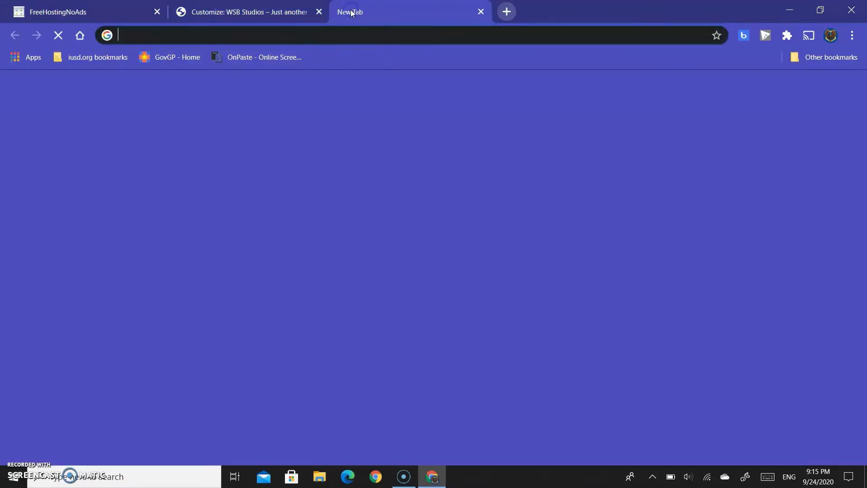
text(favicon generator)
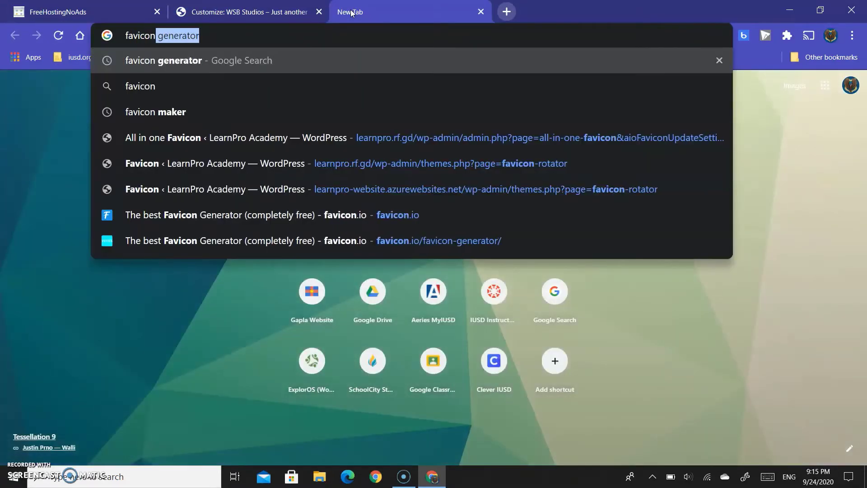
key(Return)
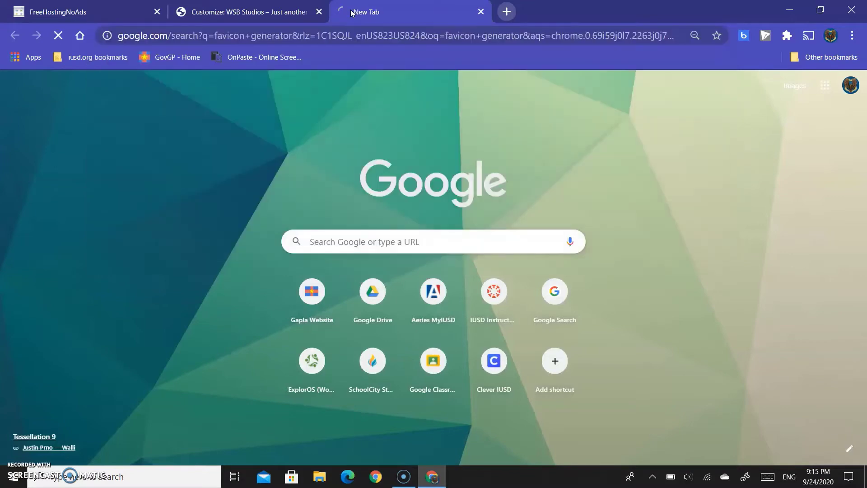
key(ctrl+t)
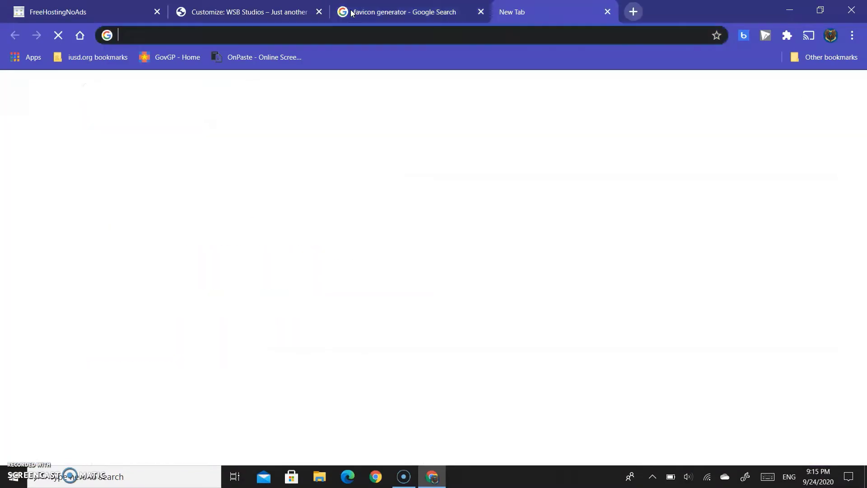
key(ctrl+w)
click(188, 178)
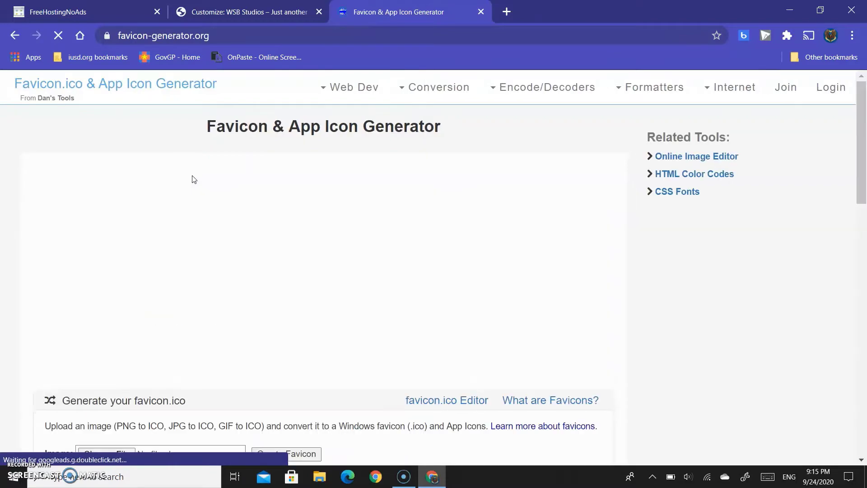
Step: Load aclu_2018_icons_voting_rights into the favicon generator with the option to generate only a 16x16 favicon.ico, and close the page
scroll(193, 185, down, 3)
click(193, 189)
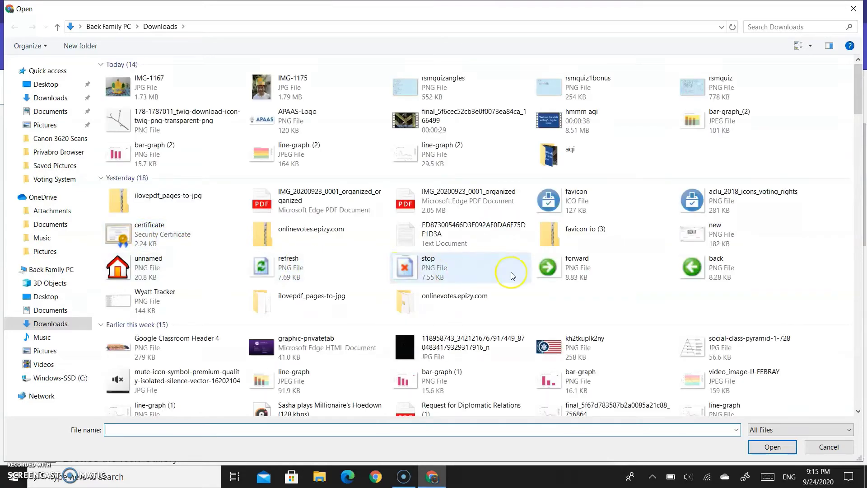
click(755, 202)
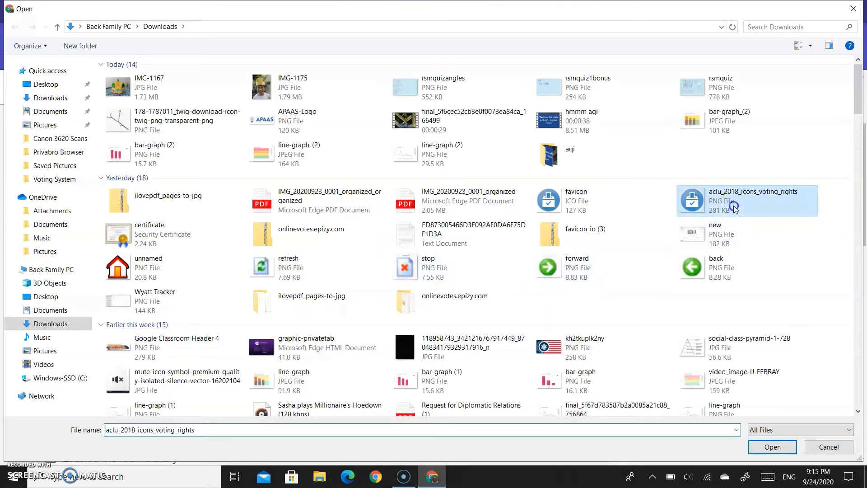
click(773, 447)
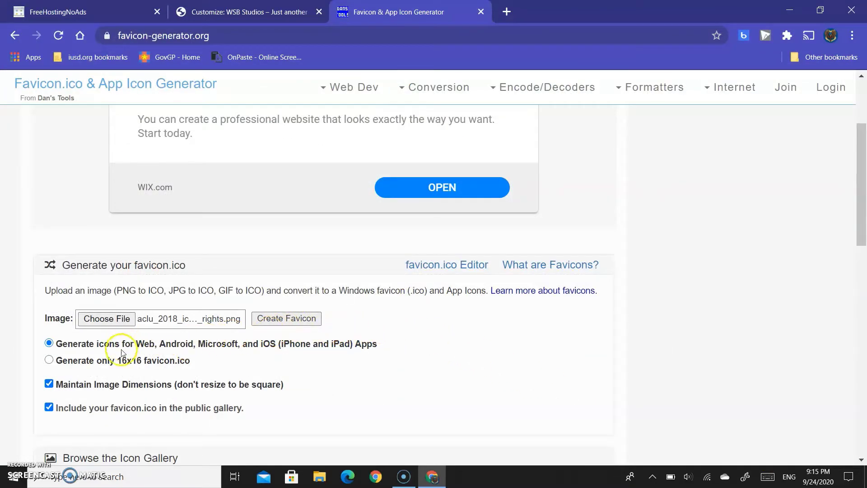
click(58, 356)
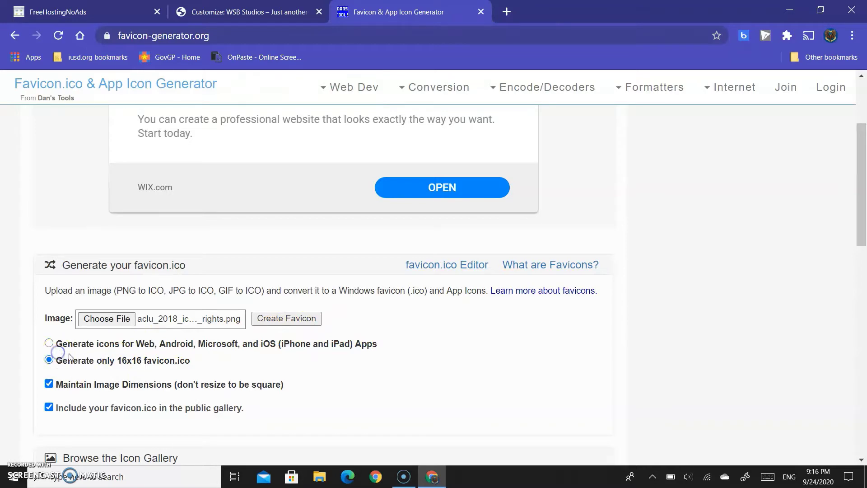
key(ctrl+w)
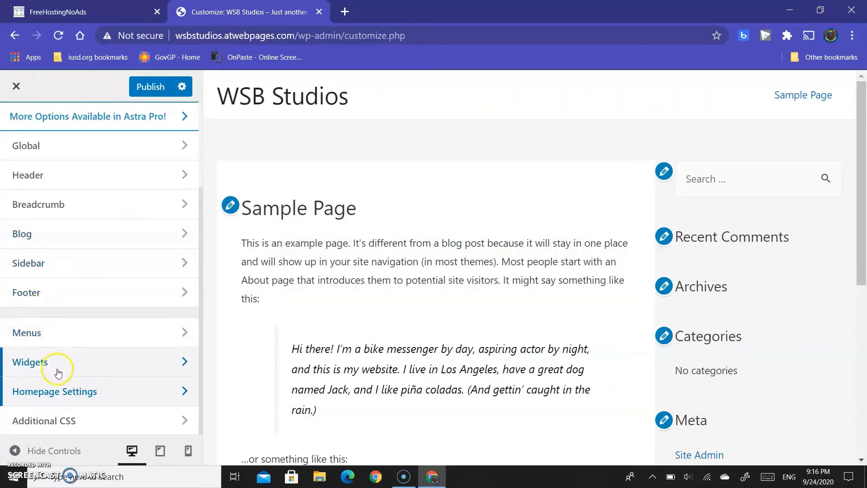
Step: Examine the customizer's Global options and the installed themes, and return to the main section list
scroll(60, 307, up, 3)
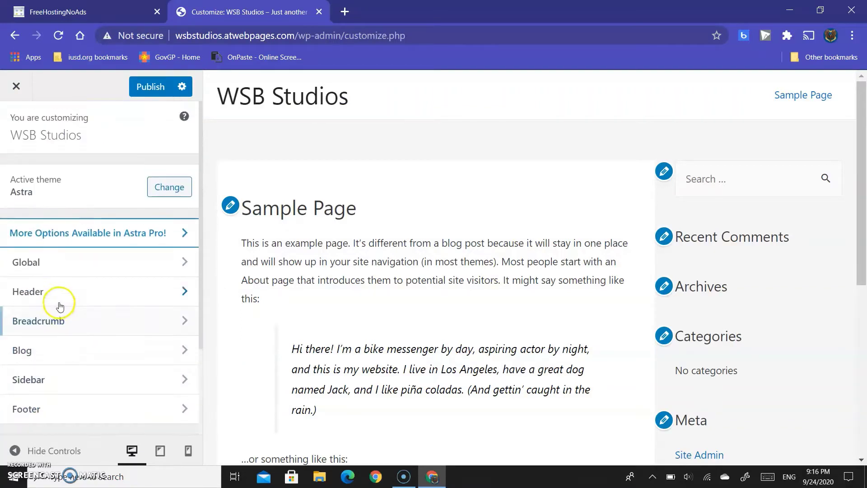
click(67, 268)
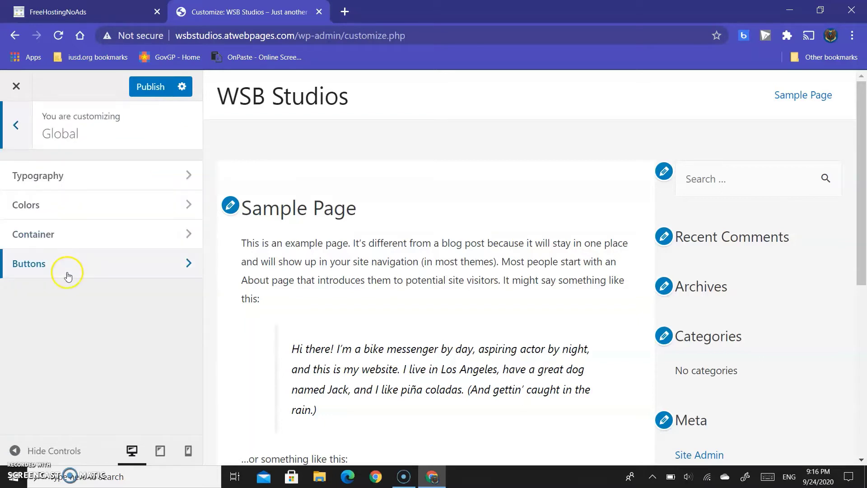
click(19, 130)
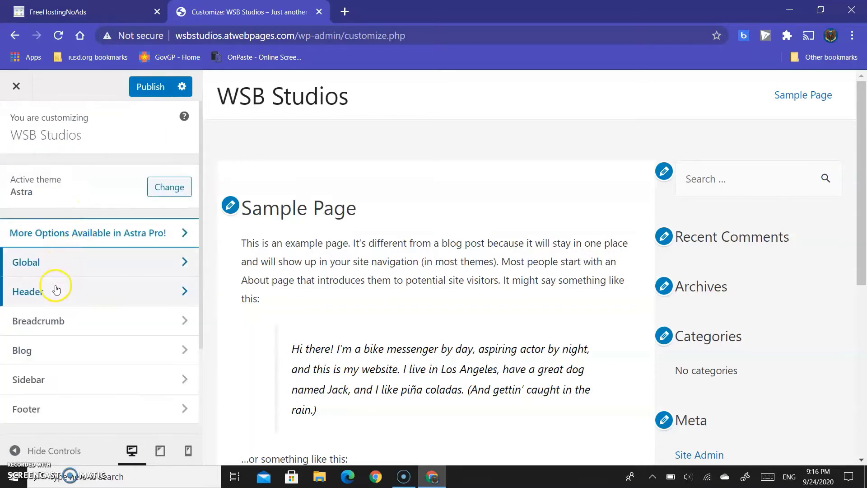
scroll(64, 342, down, 2)
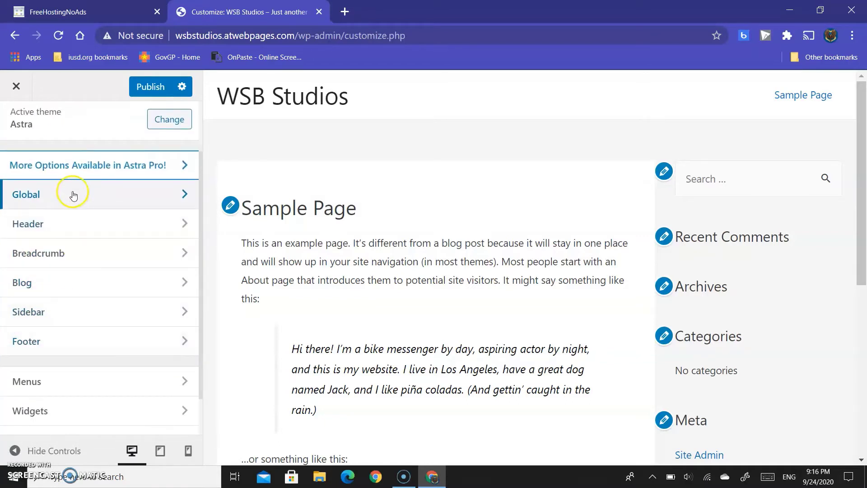
scroll(68, 339, down, 1)
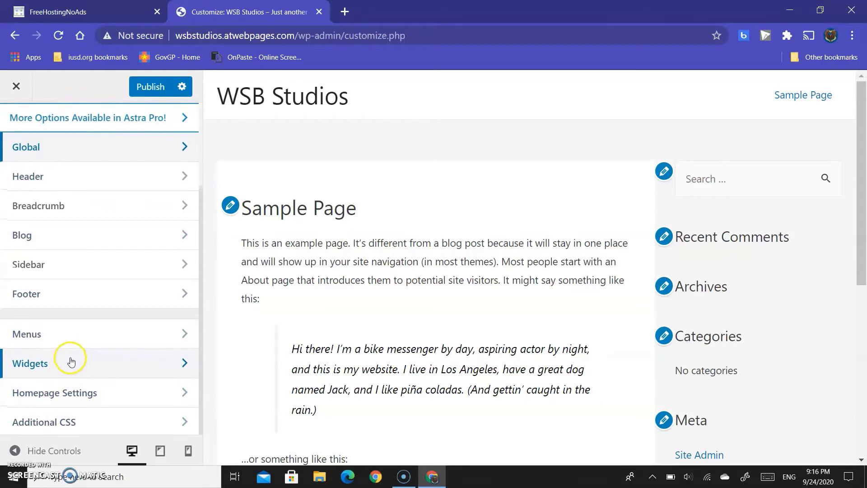
scroll(67, 357, up, 2)
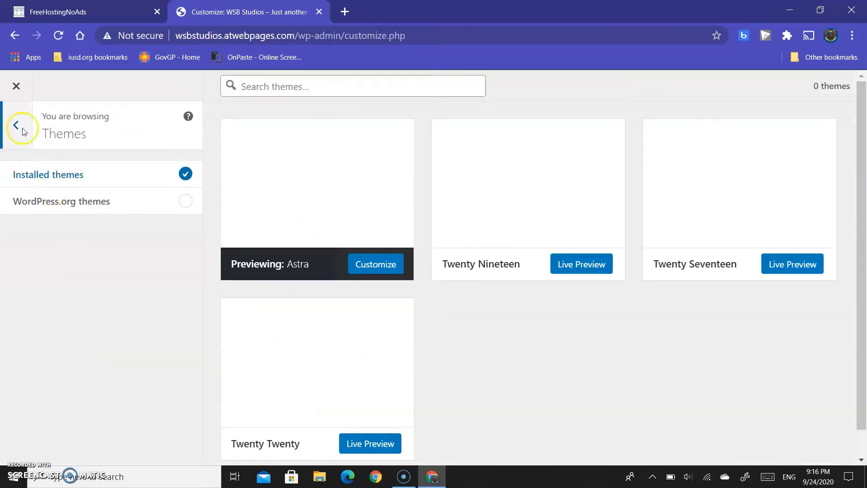
click(13, 122)
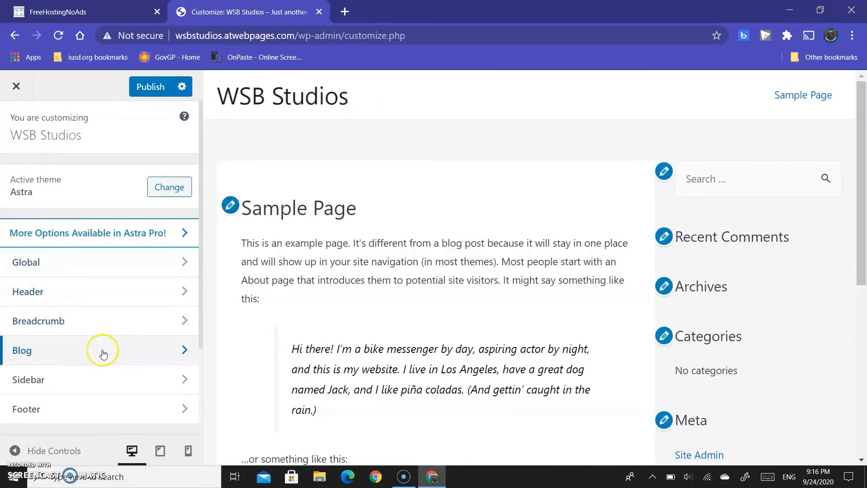
Step: Review the Homepage Settings, Blog and Global sections of the customizer and return to the main section list
scroll(91, 366, down, 3)
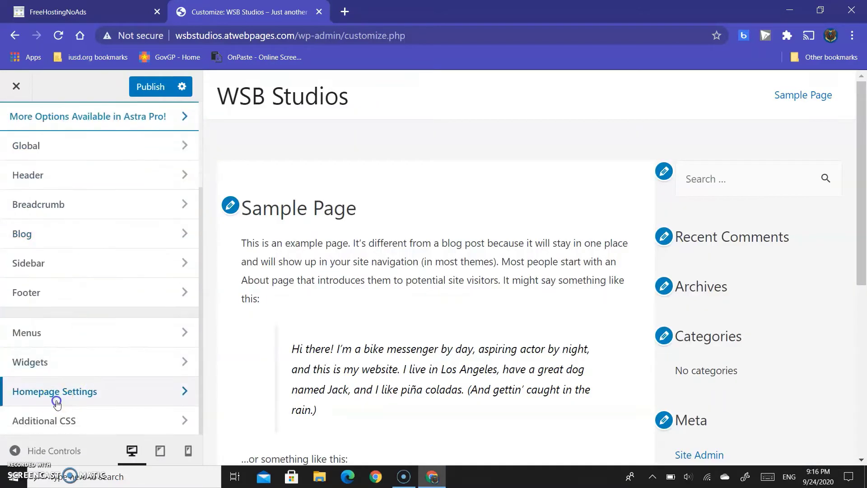
click(57, 398)
scroll(60, 364, down, 1)
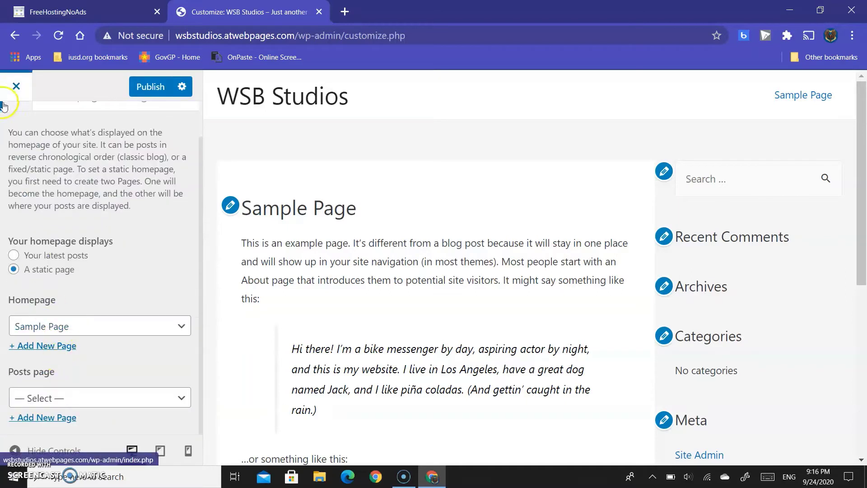
click(12, 129)
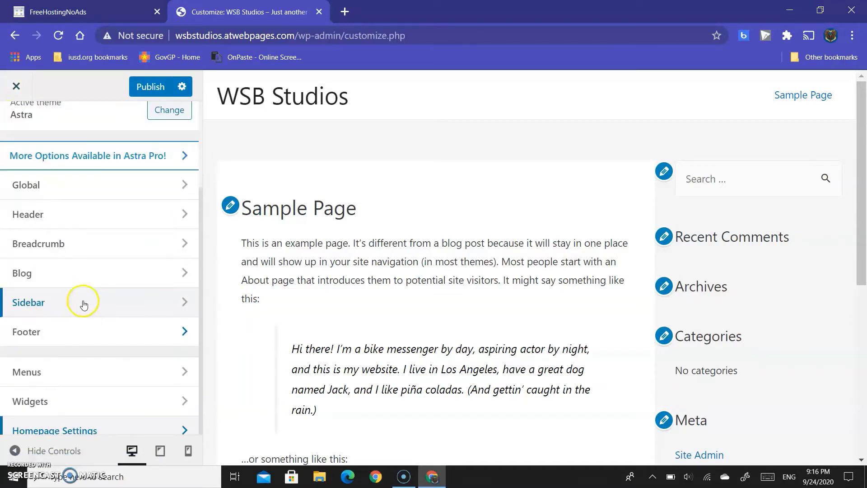
scroll(54, 361, down, 1)
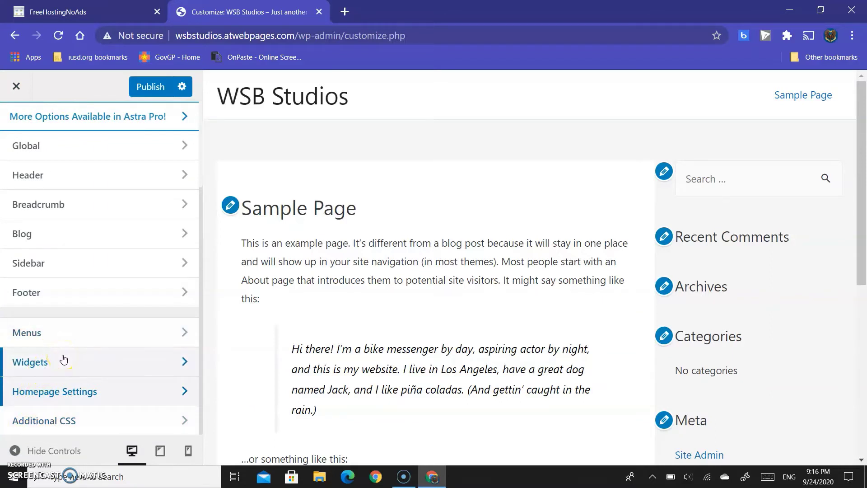
scroll(58, 348, up, 3)
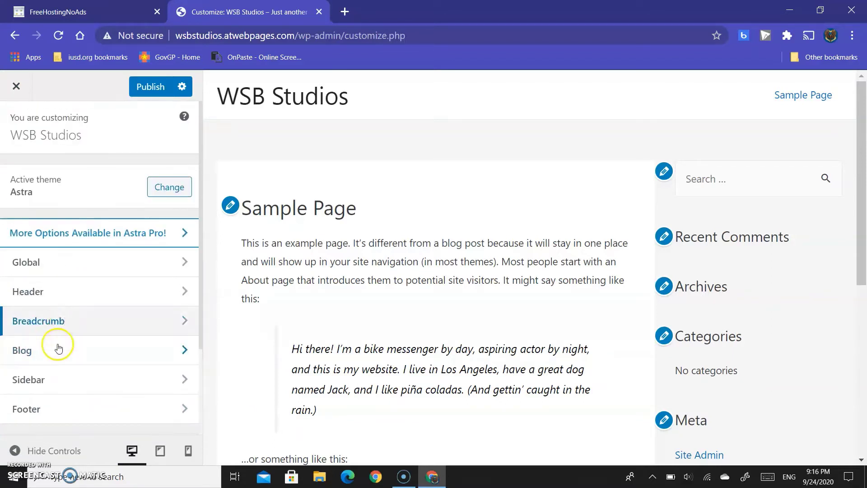
click(61, 348)
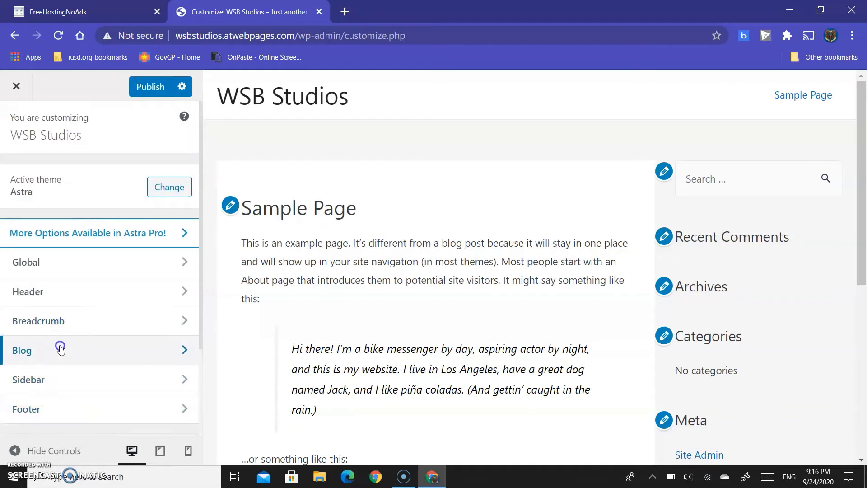
click(24, 140)
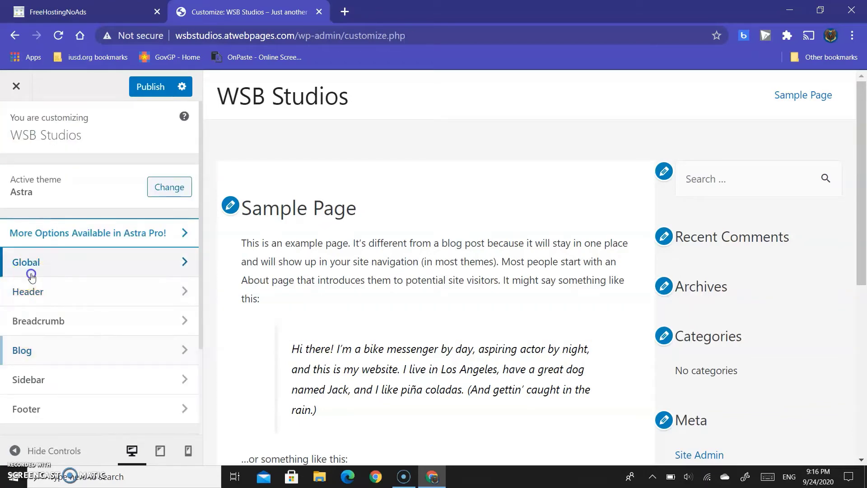
click(31, 277)
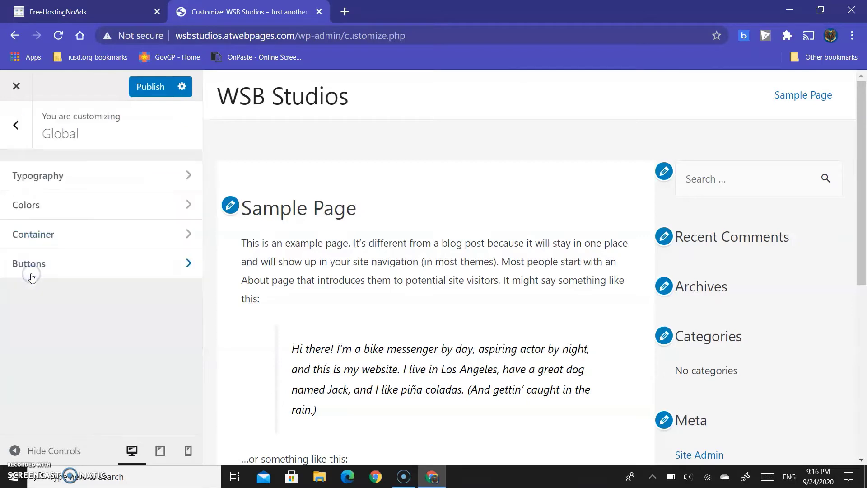
click(19, 143)
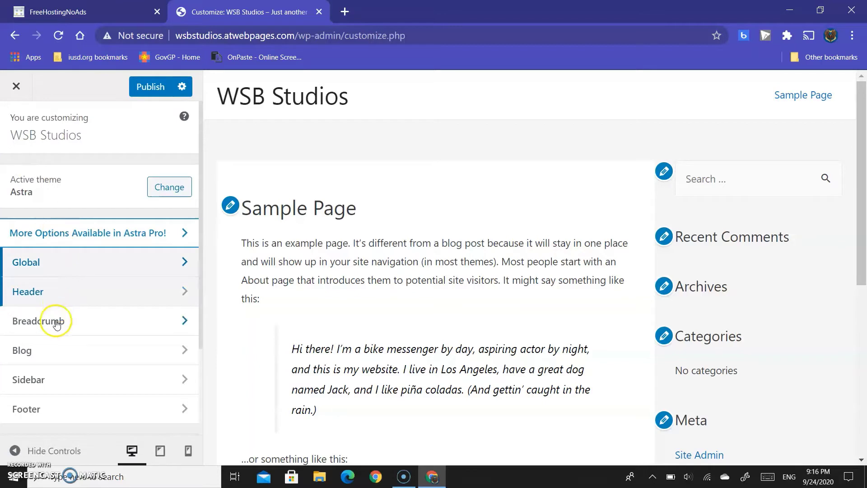
Step: Upload aclu_2018_icons_voting_rights from the Downloads folder as the header's site logo, leaving it uncropped
click(83, 305)
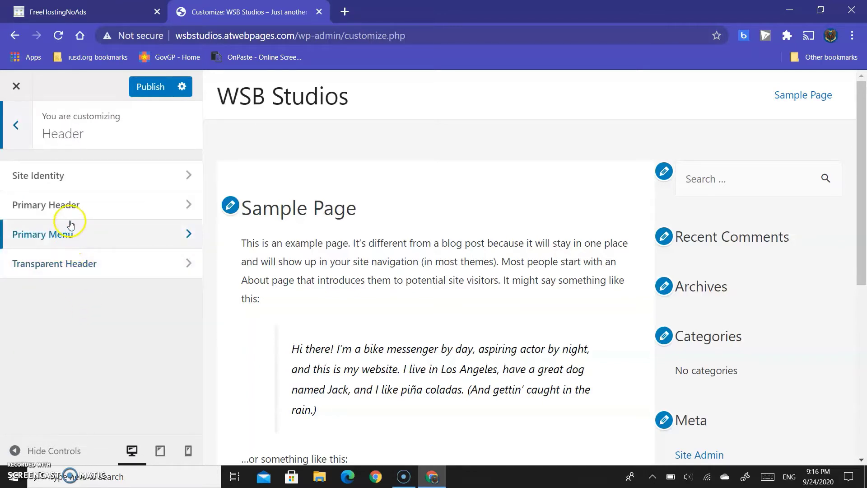
click(83, 175)
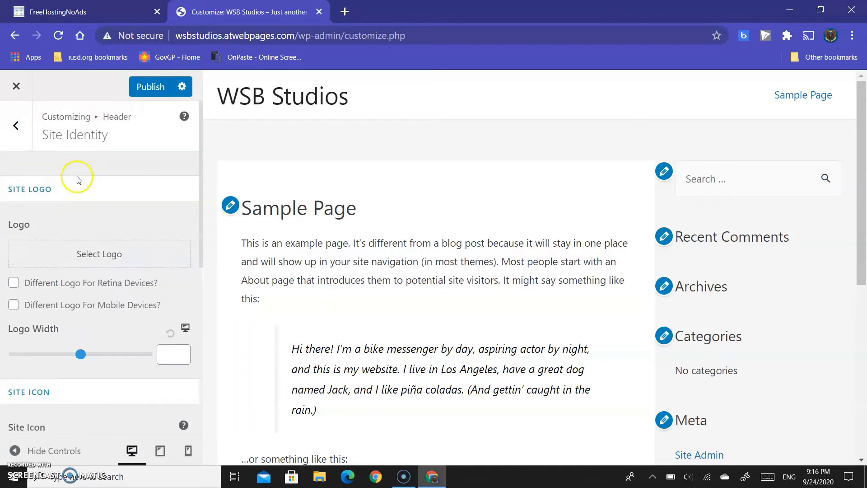
scroll(78, 257, down, 1)
scroll(81, 229, up, 1)
click(77, 254)
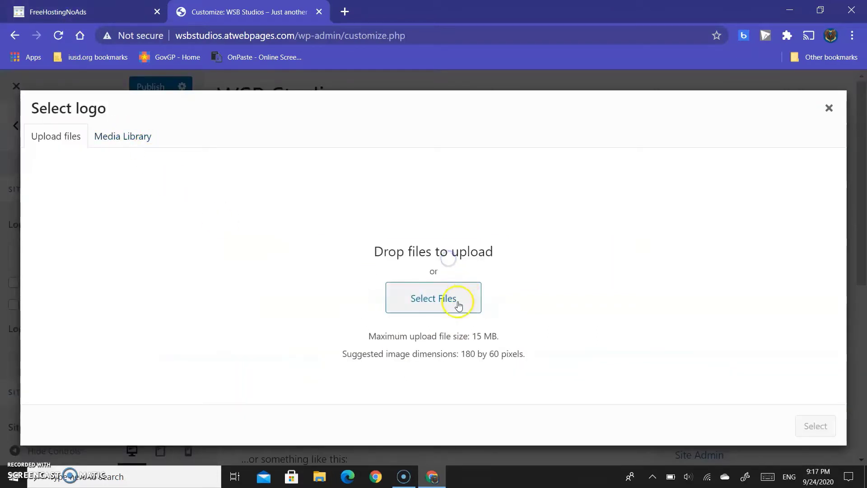
click(459, 304)
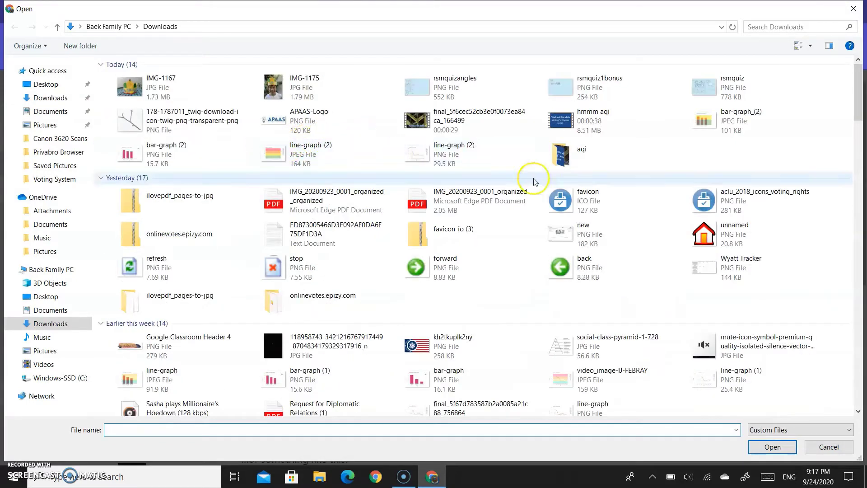
scroll(589, 207, down, 1)
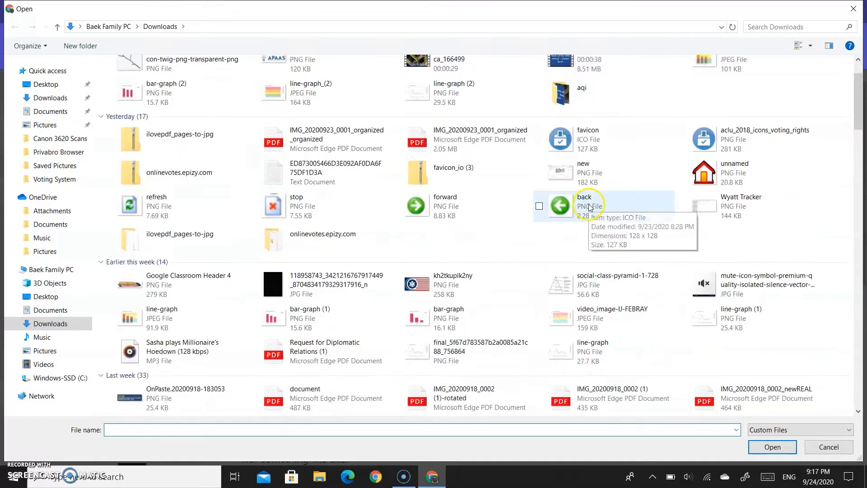
click(593, 145)
click(675, 142)
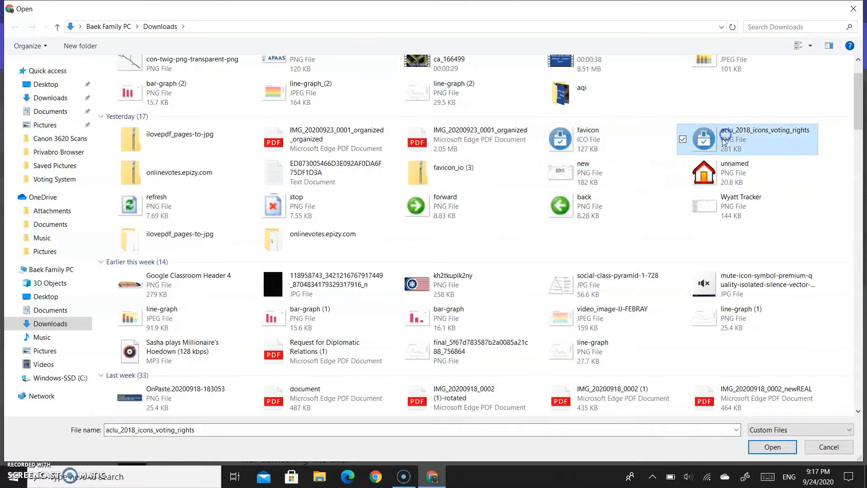
click(770, 446)
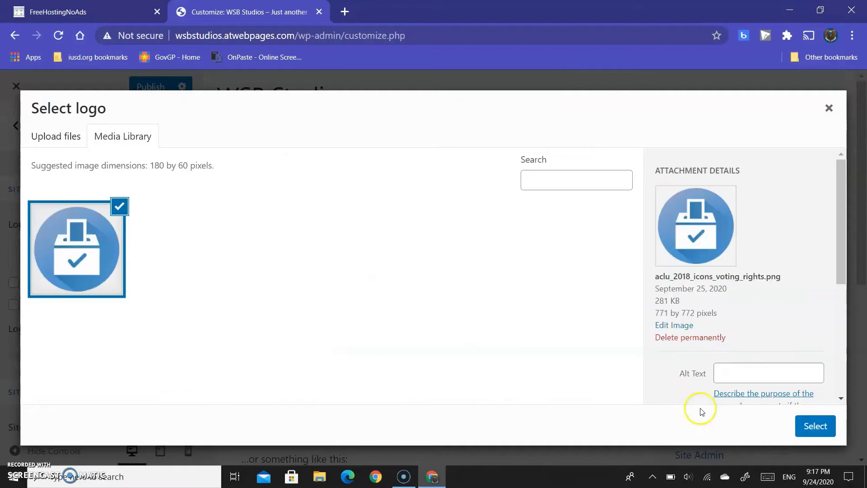
click(808, 432)
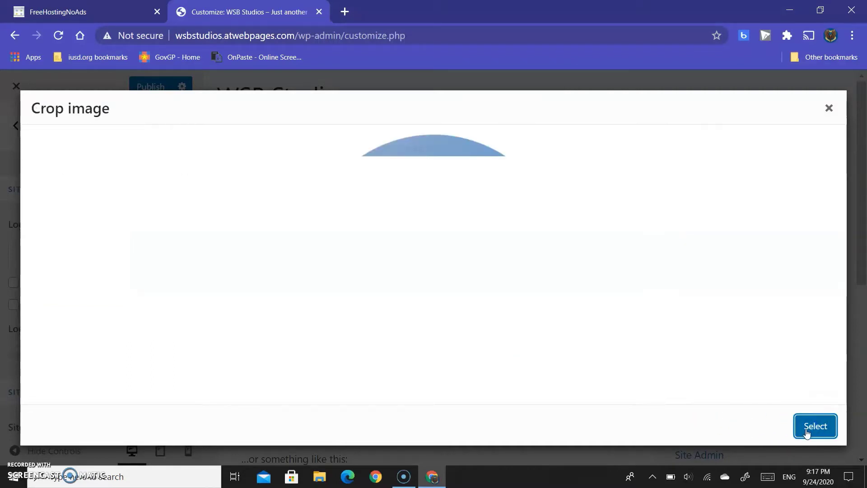
click(741, 426)
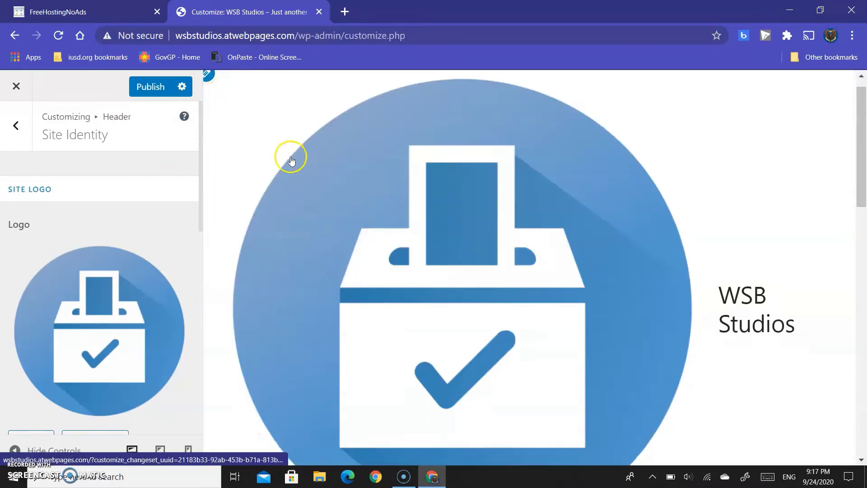
Step: Set the site logo's width to 50
scroll(294, 178, down, 4)
scroll(88, 281, down, 2)
scroll(88, 281, down, 3)
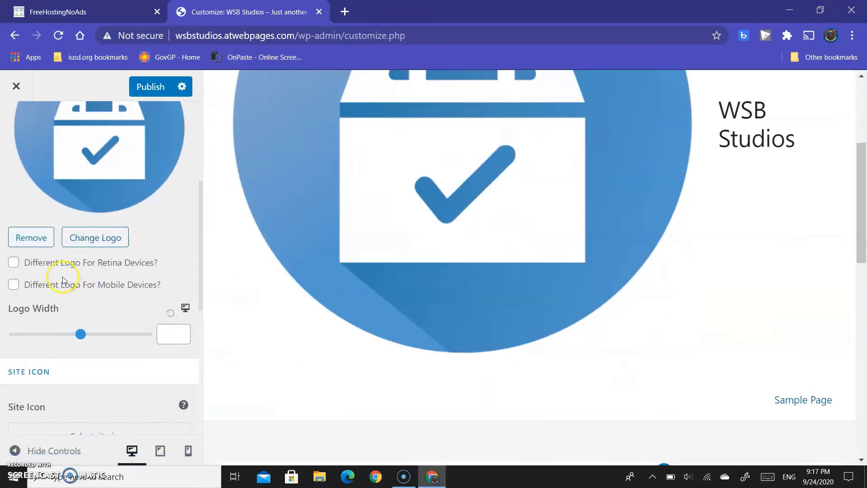
drag(72, 338, 29, 336)
scroll(321, 307, up, 4)
click(166, 324)
key(BackSpace)
key(BackSpace)
text(5)
scroll(132, 298, up, 2)
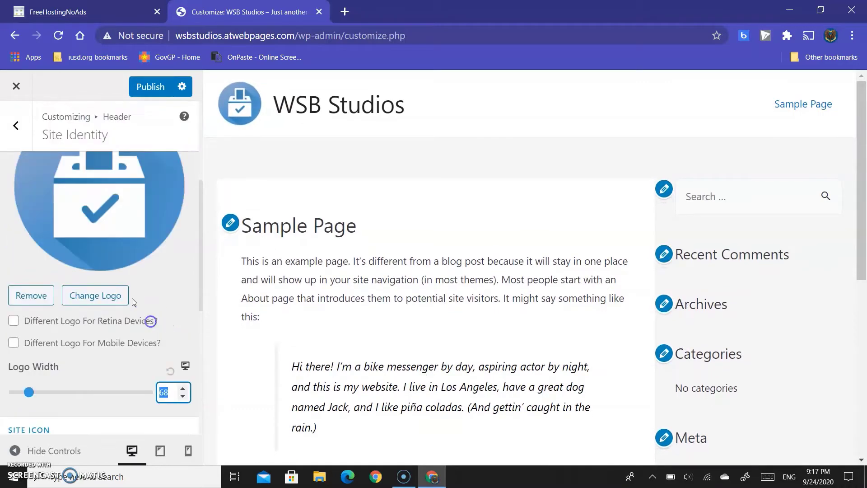
text(0)
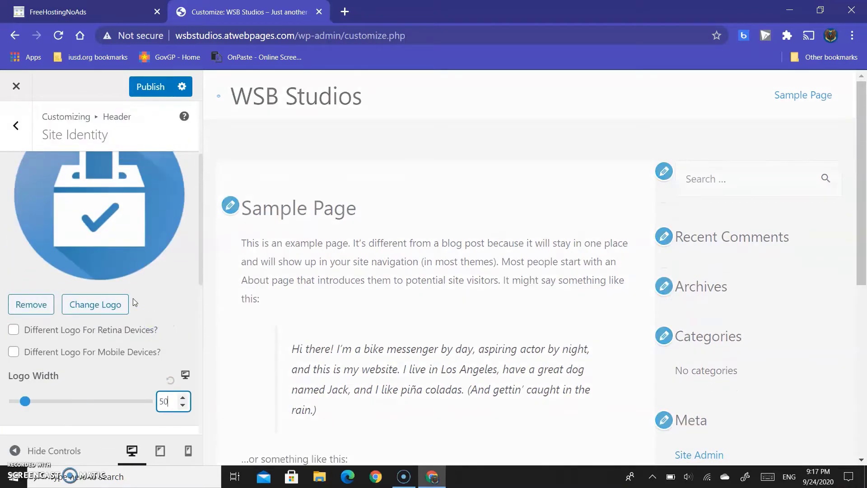
Step: Set the site icon to the voting-box image from the media library, cropped to the full image
scroll(134, 302, down, 3)
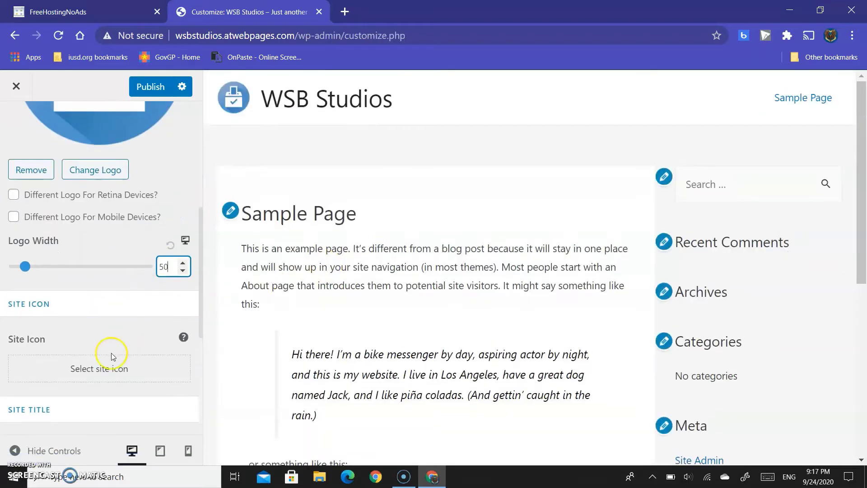
scroll(103, 316, down, 1)
click(102, 299)
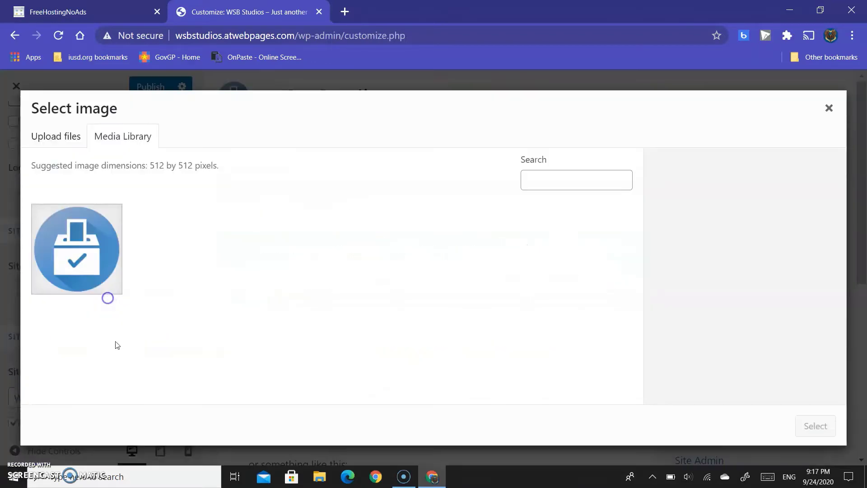
click(120, 290)
click(815, 426)
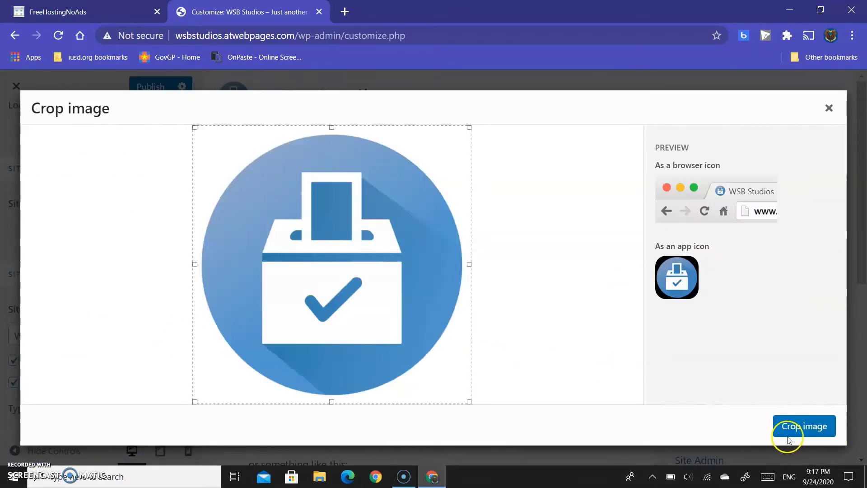
click(788, 436)
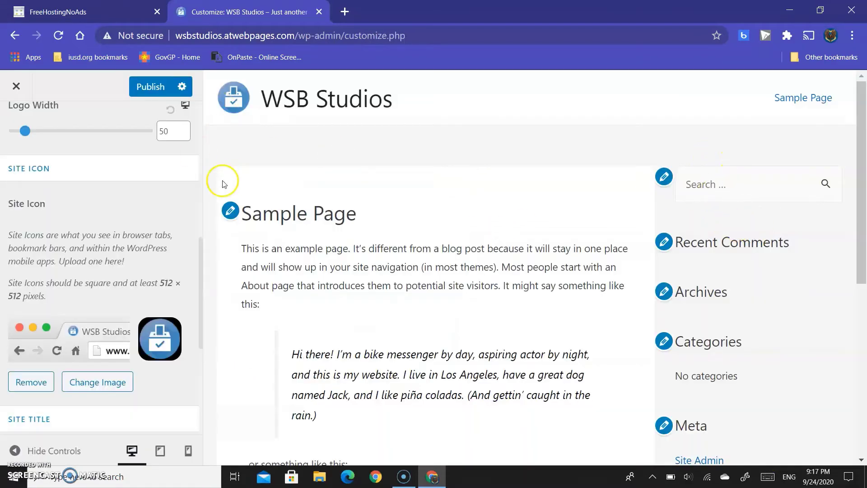
Step: Give the main sidebar's Search widget the title "Search this Website"
scroll(23, 316, down, 5)
scroll(106, 249, up, 10)
scroll(412, 200, down, 7)
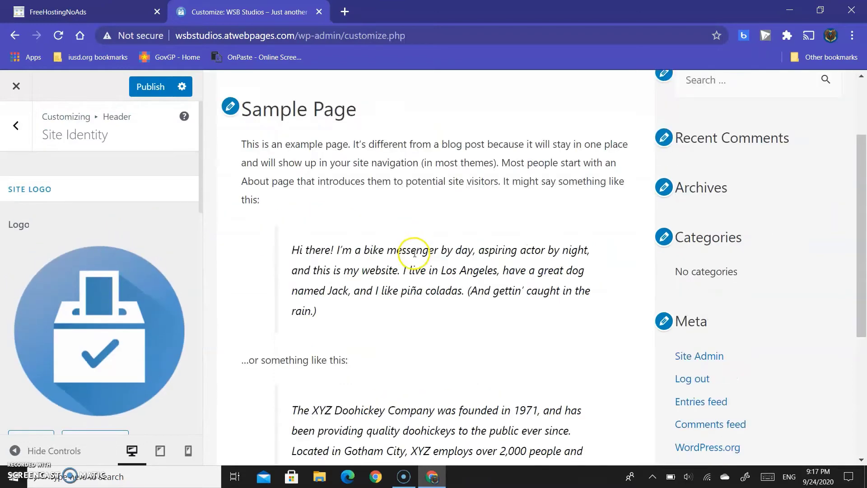
scroll(416, 270, up, 7)
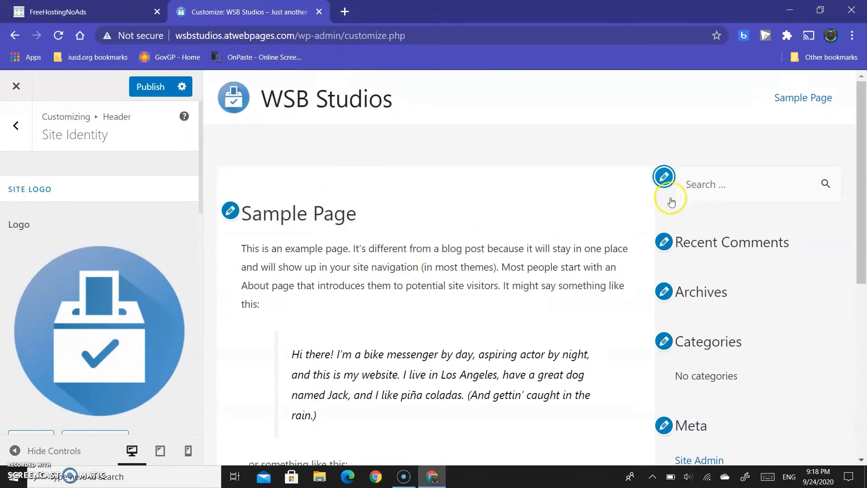
click(665, 177)
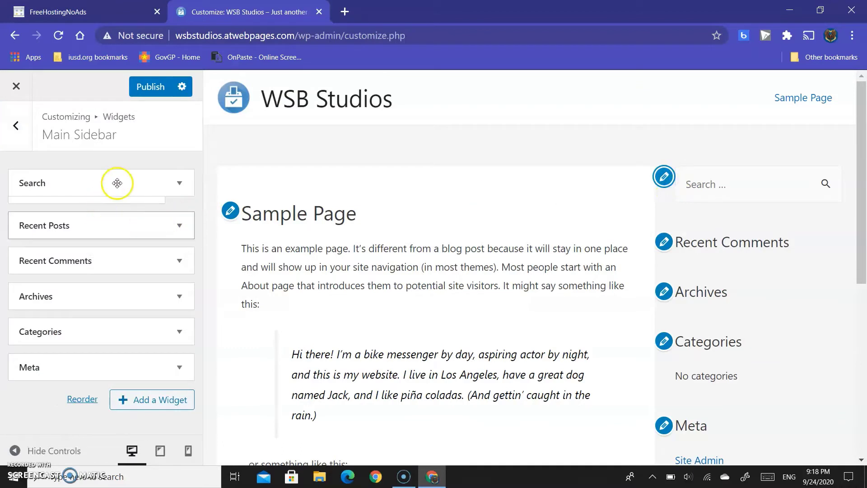
click(189, 181)
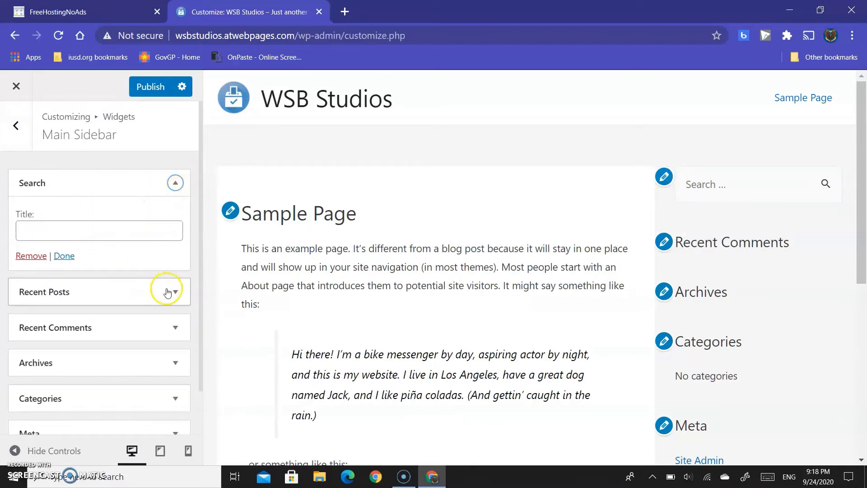
click(136, 231)
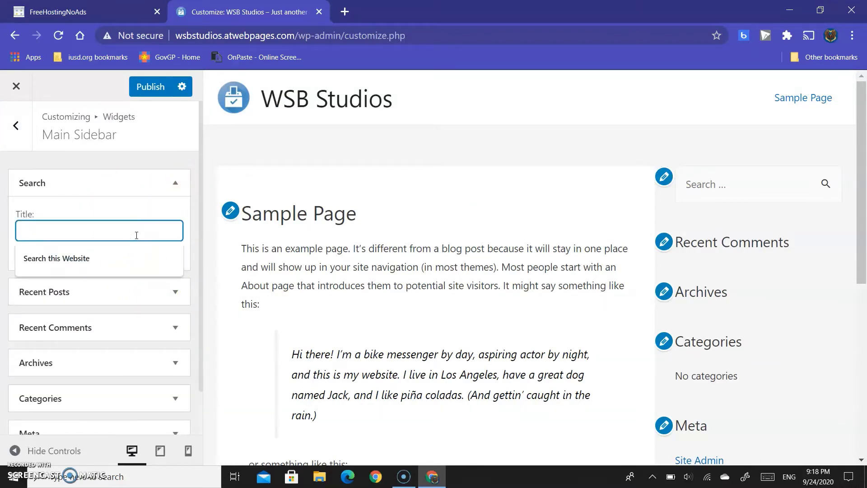
click(113, 258)
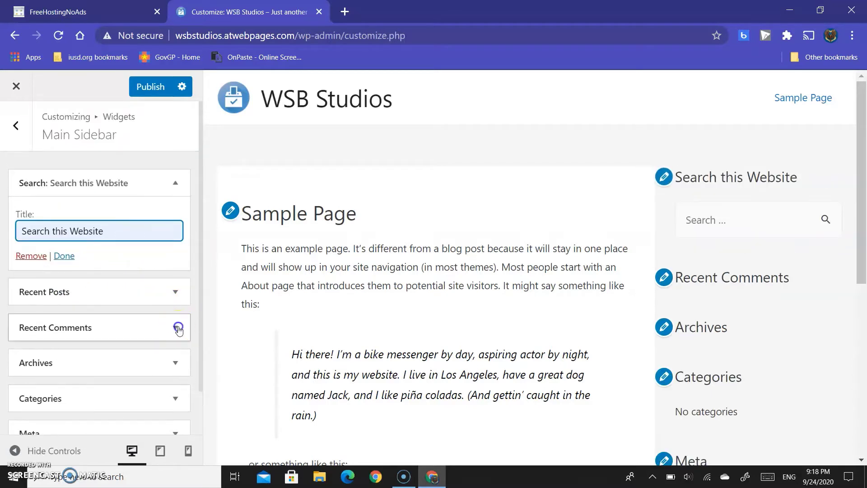
Step: Remove the Recent Comments, Recent Posts, Archives and Categories widgets from the main sidebar
click(176, 327)
click(34, 276)
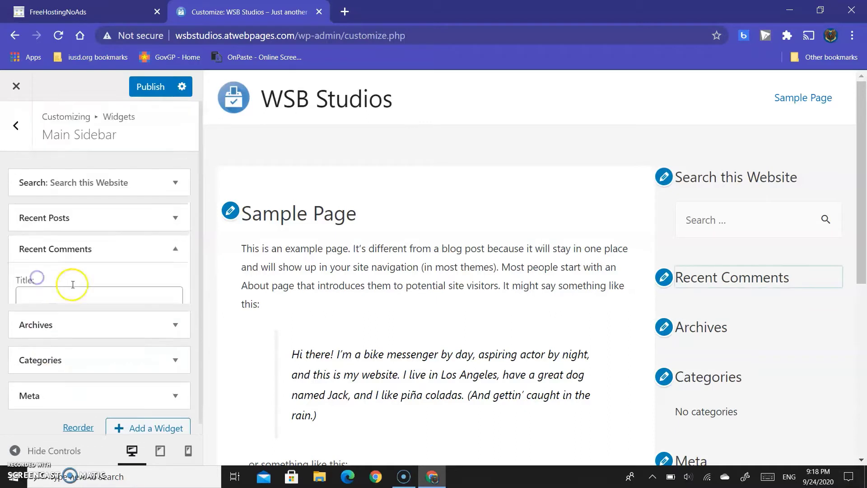
click(176, 221)
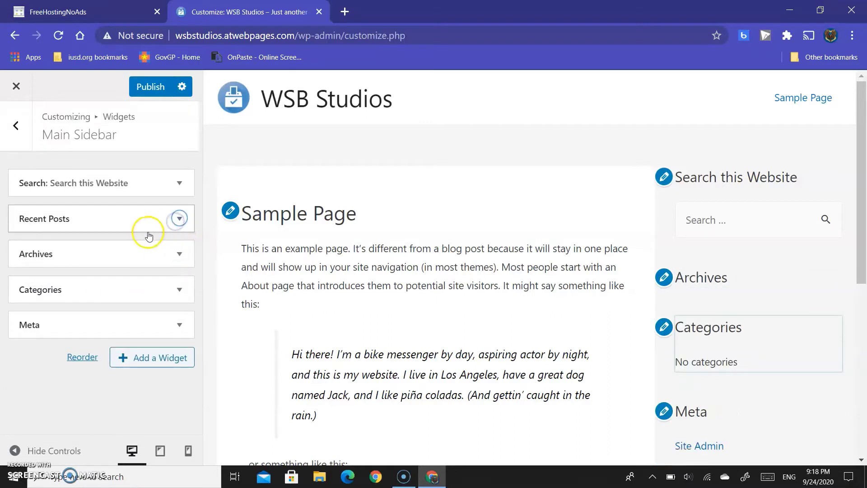
click(178, 220)
click(178, 220)
click(178, 220)
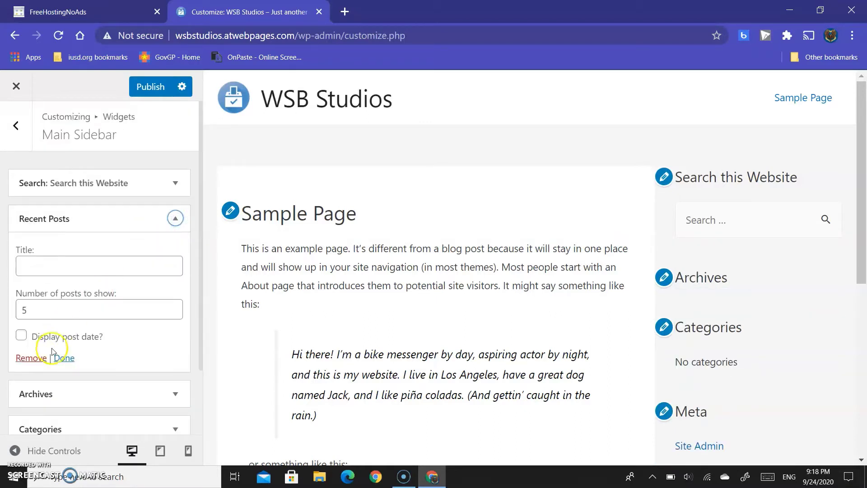
click(39, 357)
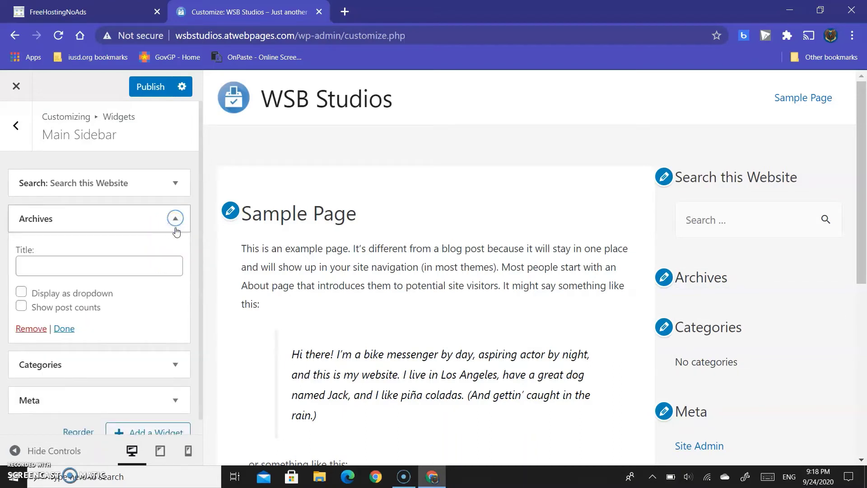
click(30, 329)
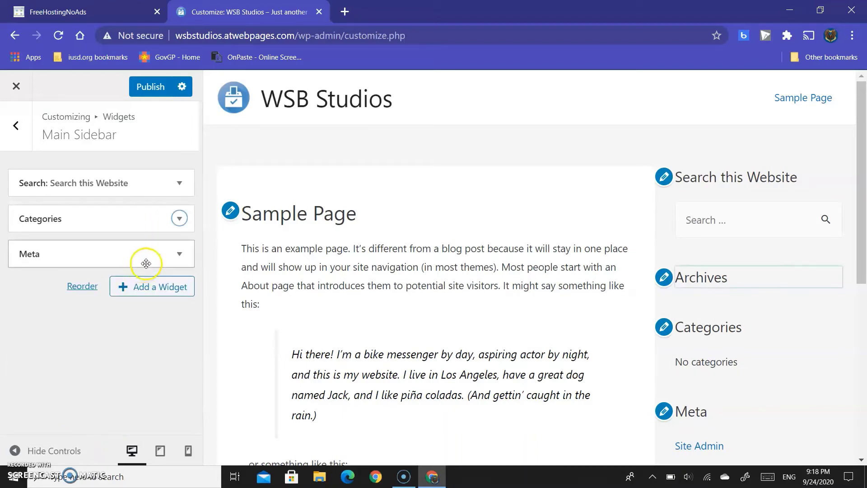
click(165, 226)
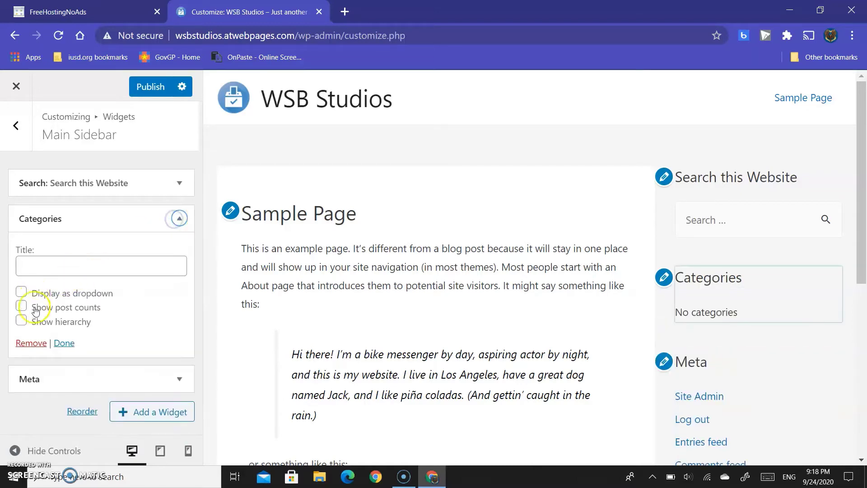
click(29, 341)
Step: Publish the theme customizations and close the customizer to return to the dashboard
scroll(607, 295, down, 8)
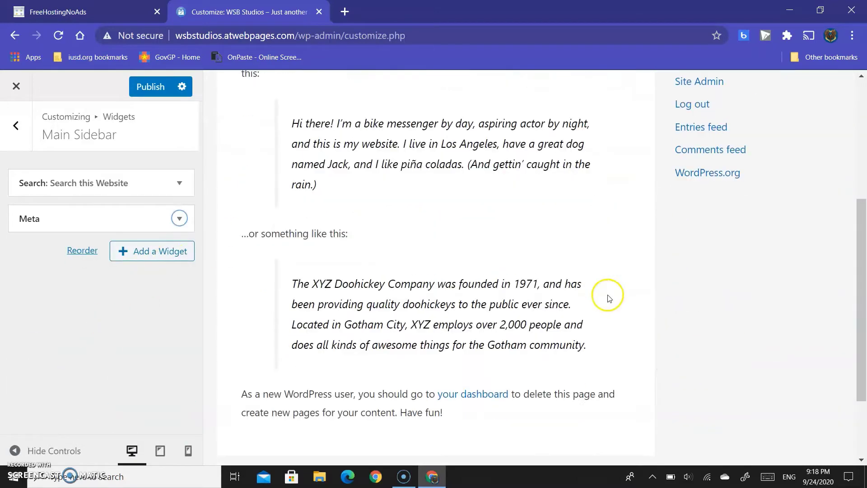
scroll(595, 299, up, 1)
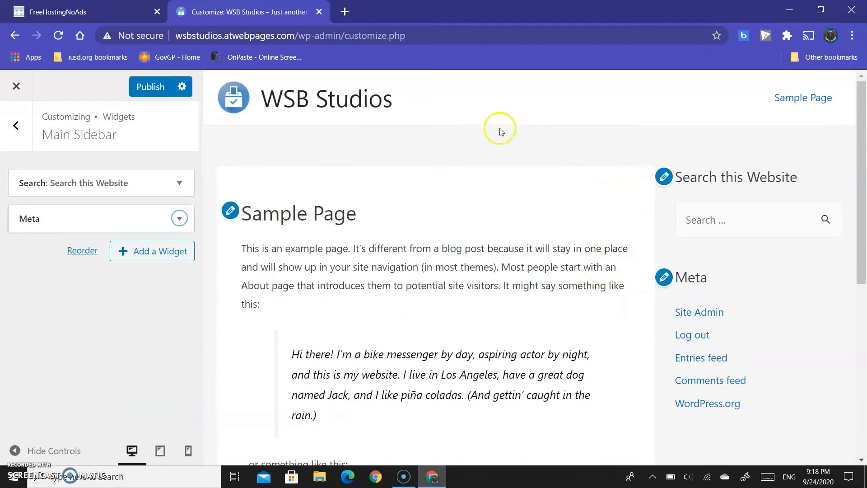
click(139, 87)
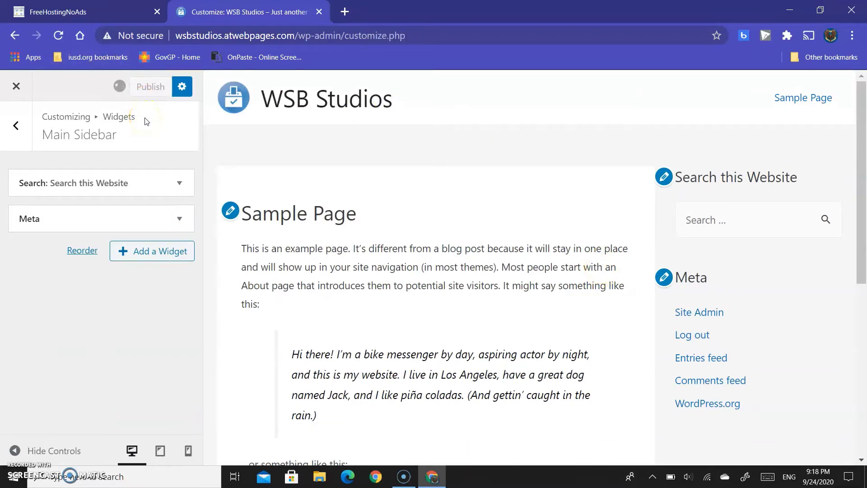
click(16, 88)
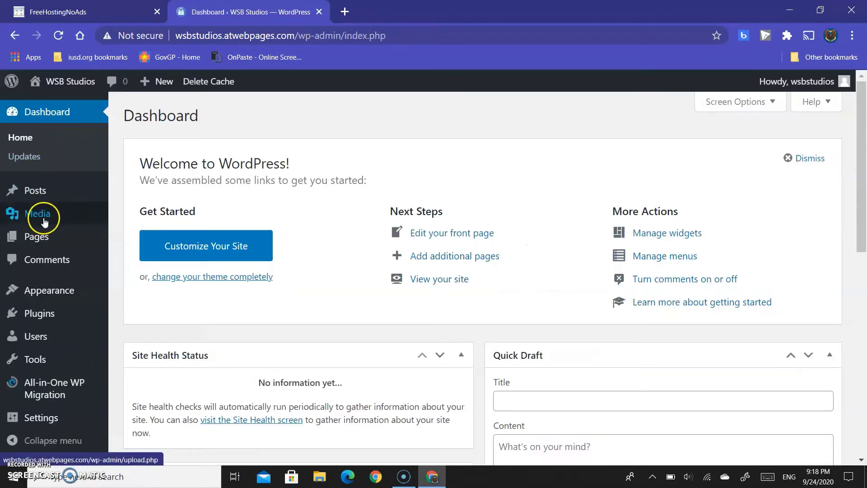
Step: Move the Privacy Policy draft page to the trash and open Sample Page for editing
click(119, 239)
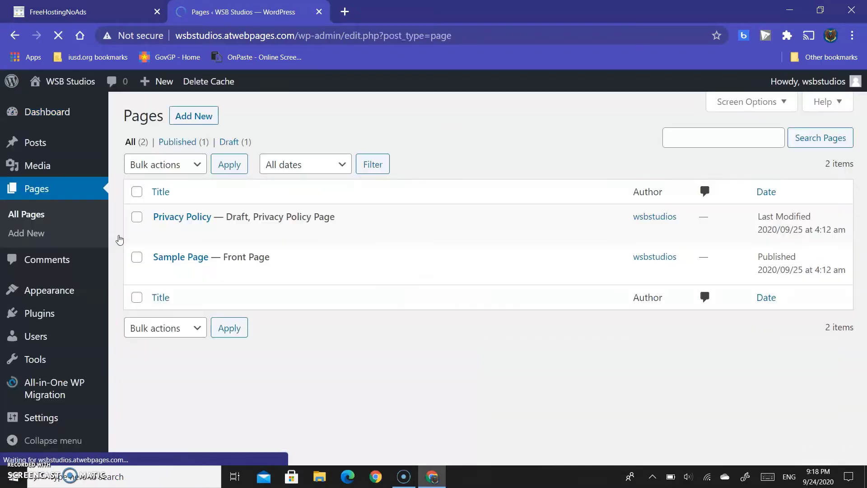
click(231, 232)
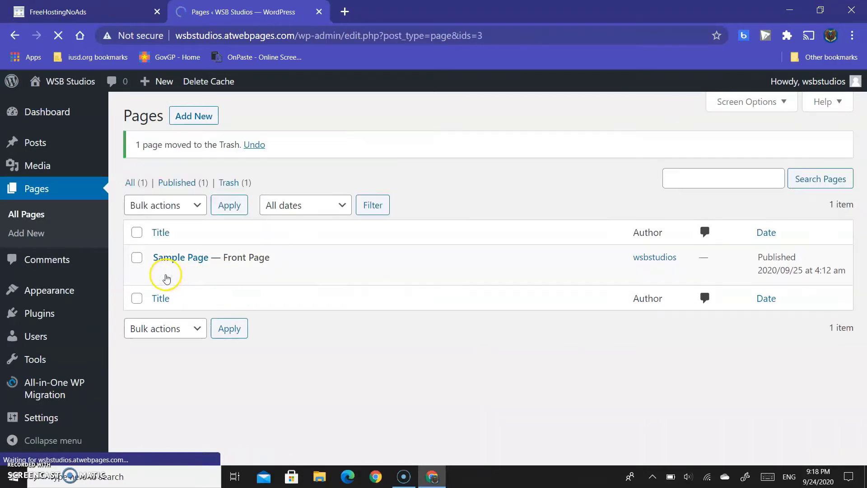
click(166, 276)
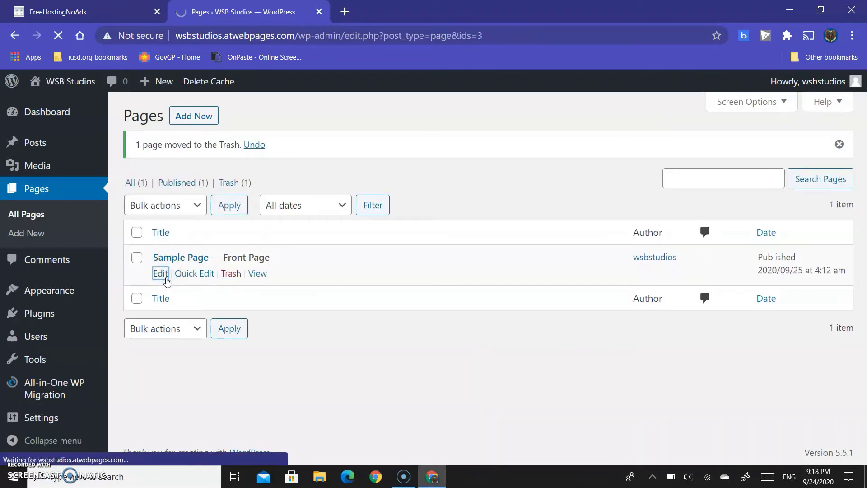
Step: Dismiss the block editor welcome guide and change the page title to "Home"
click(170, 311)
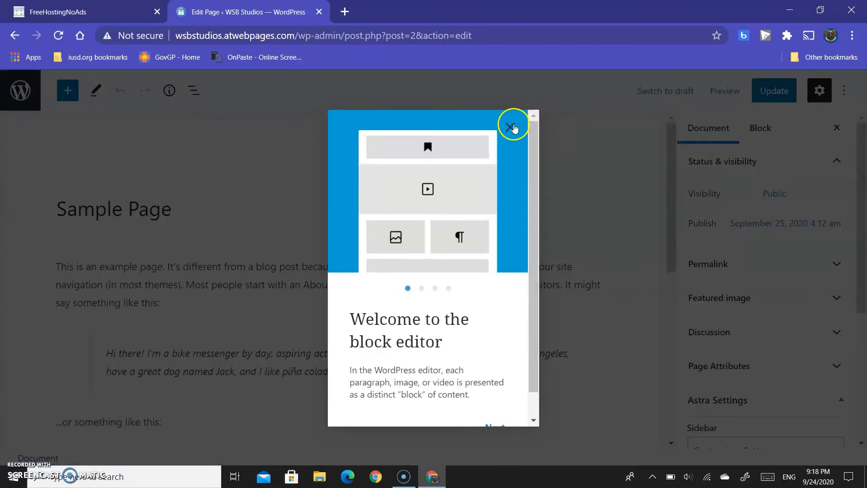
click(509, 130)
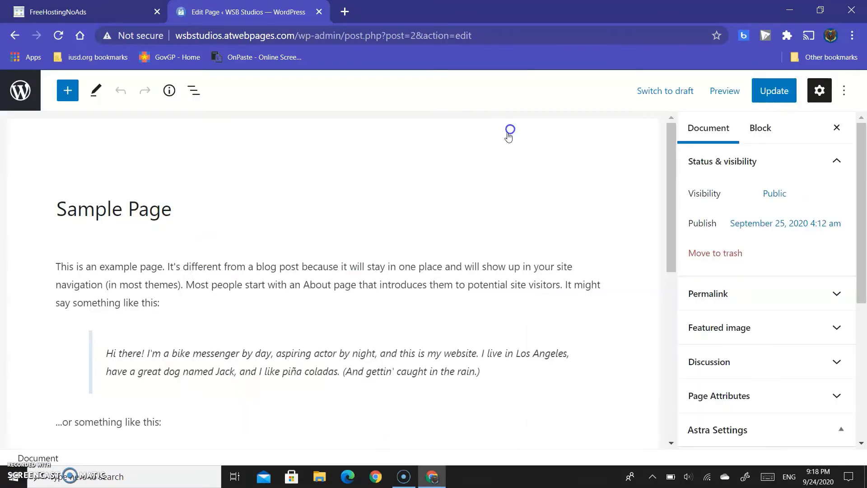
drag(213, 222, 33, 193)
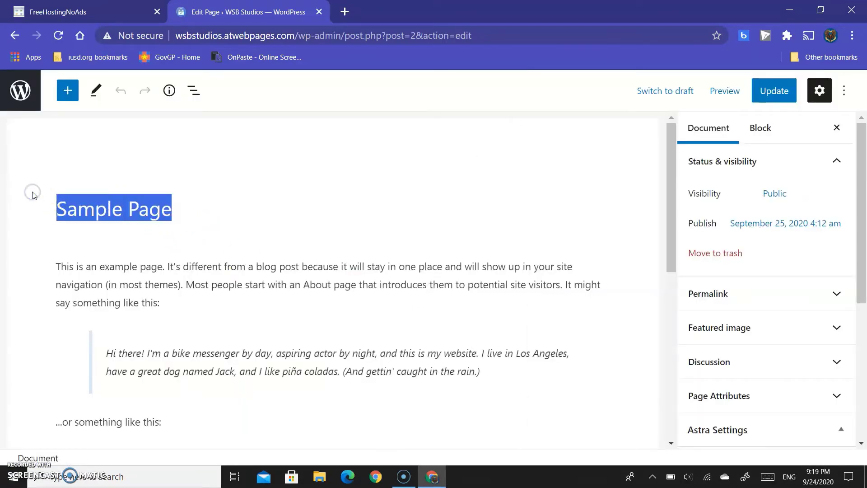
text(Home)
click(152, 301)
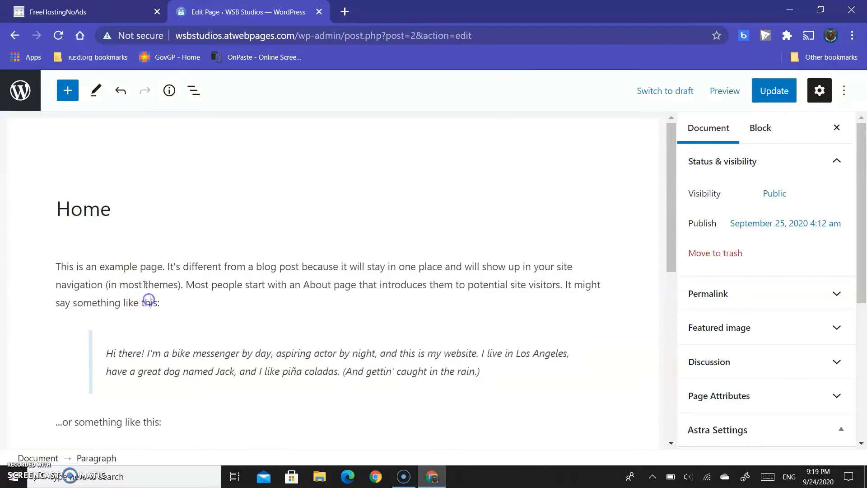
click(143, 283)
Step: Insert a Pullquote block after the last paragraph of the Home page, choosing it from the full block library
scroll(143, 283, down, 10)
click(139, 203)
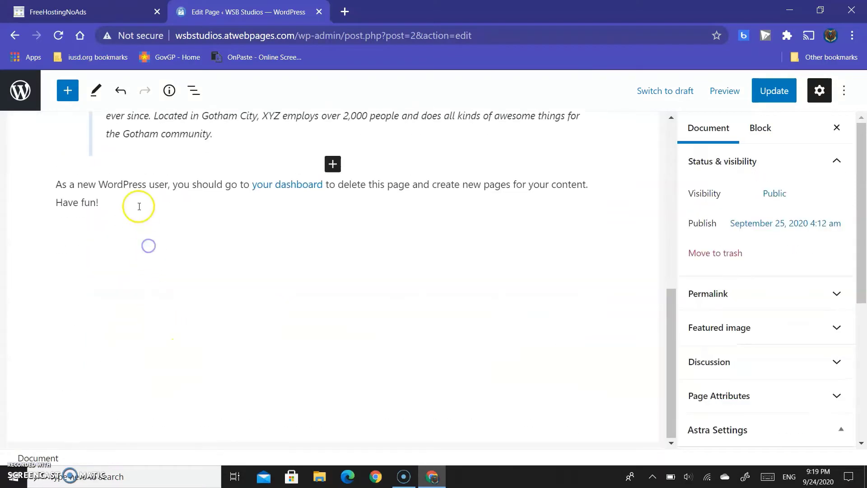
key(Return)
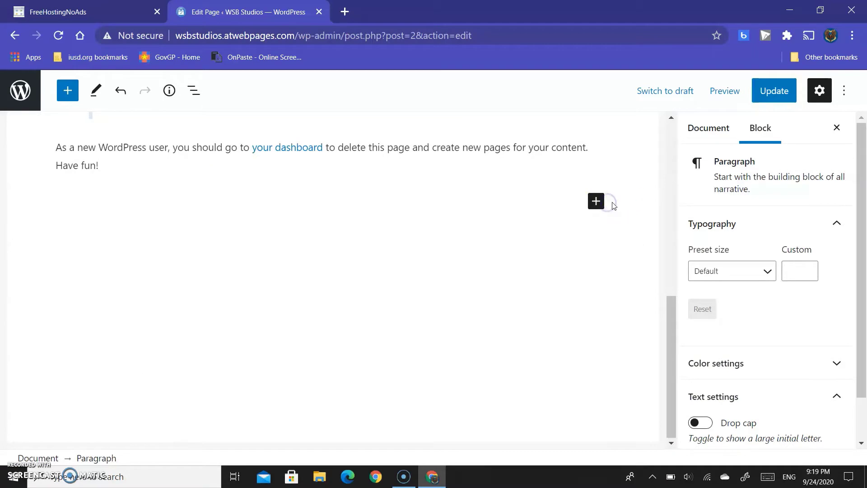
click(596, 201)
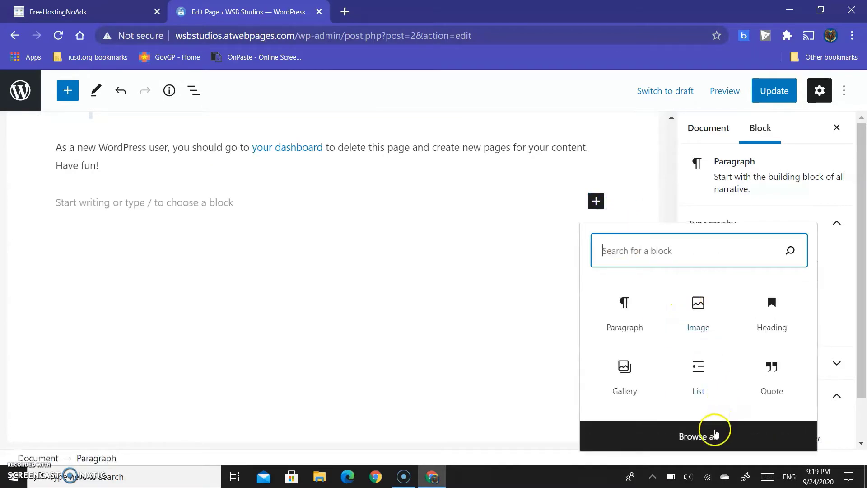
click(715, 433)
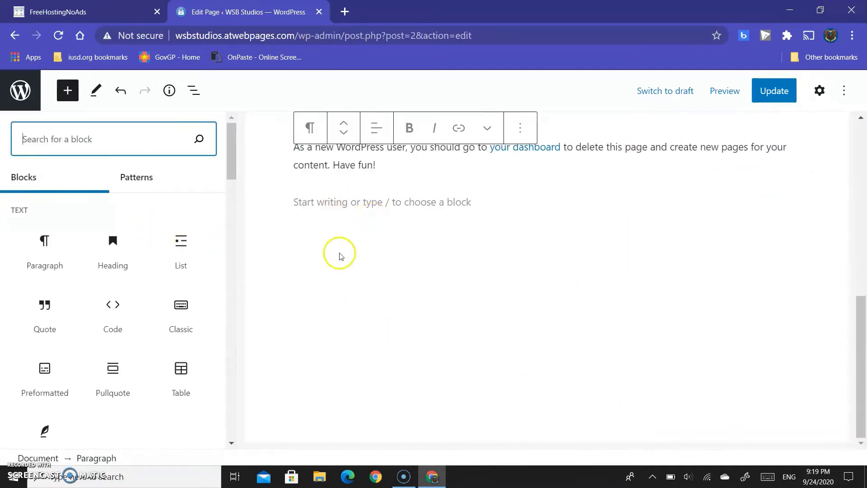
scroll(141, 277, down, 3)
scroll(121, 306, up, 2)
click(112, 313)
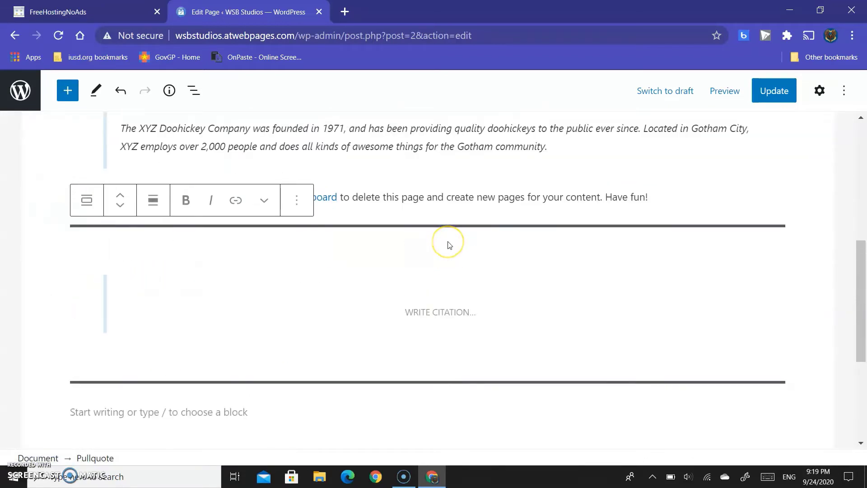
Step: Enter "My Quote" as the pullquote text with the citation "FROM ME"
text(My Quote)
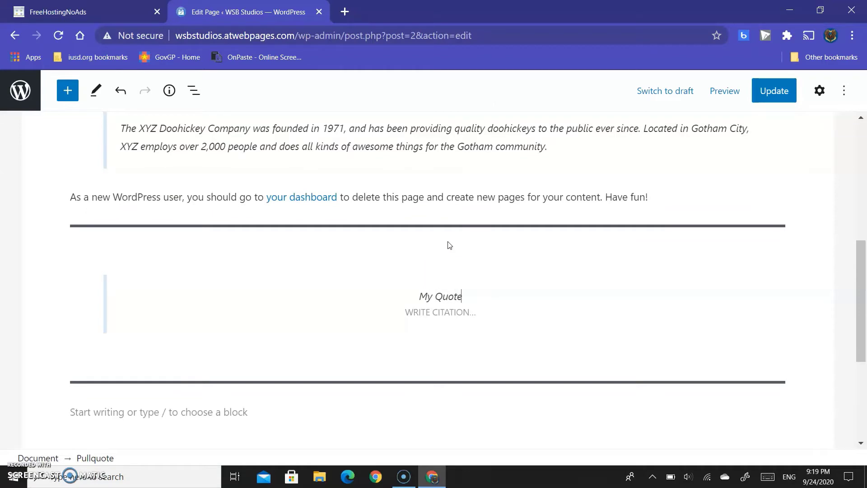
click(425, 338)
text(ERO)
click(296, 415)
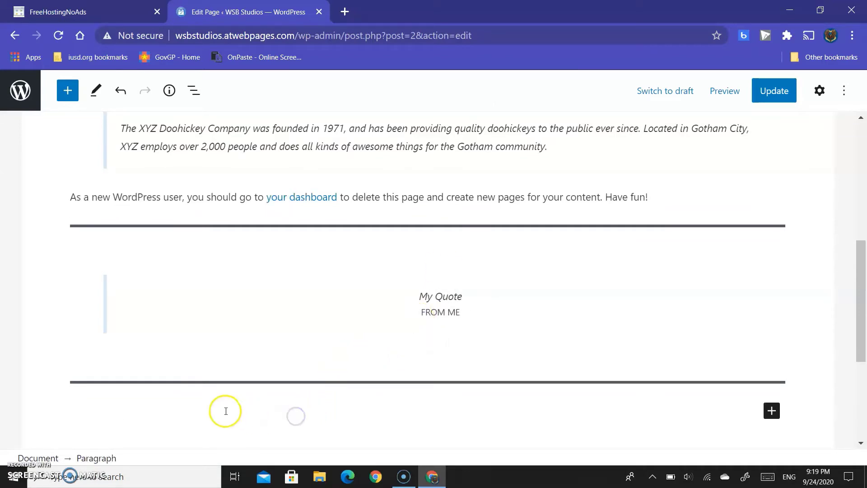
Step: Remove the empty paragraph below the pullquote and shorten the citation to "FRO"
key(BackSpace)
key(BackSpace)
key(BackSpace)
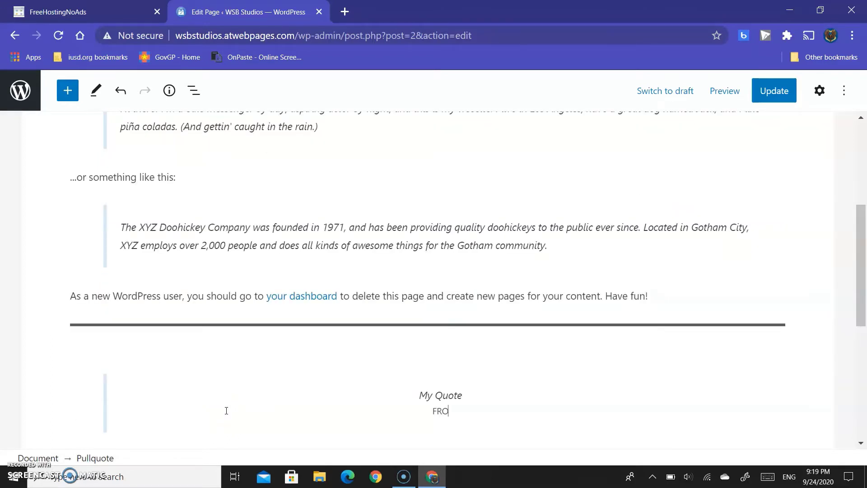
Step: Save the changes to the Home page and view it on the live site
scroll(502, 242, up, 5)
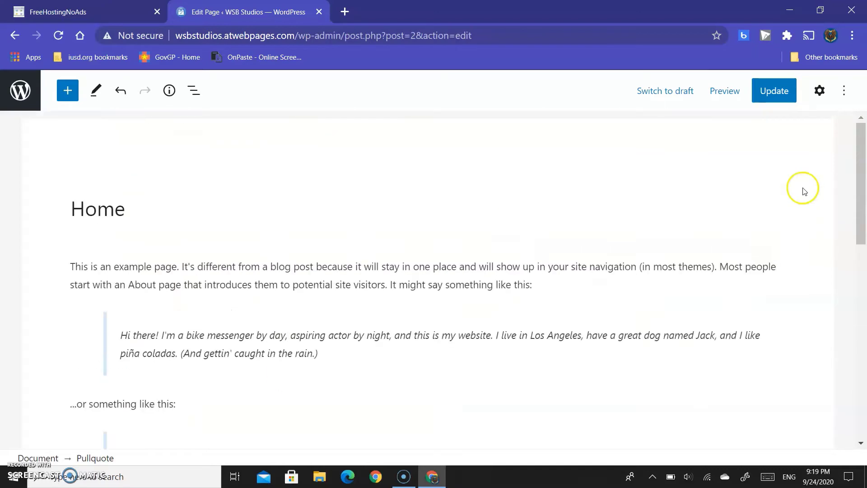
click(770, 89)
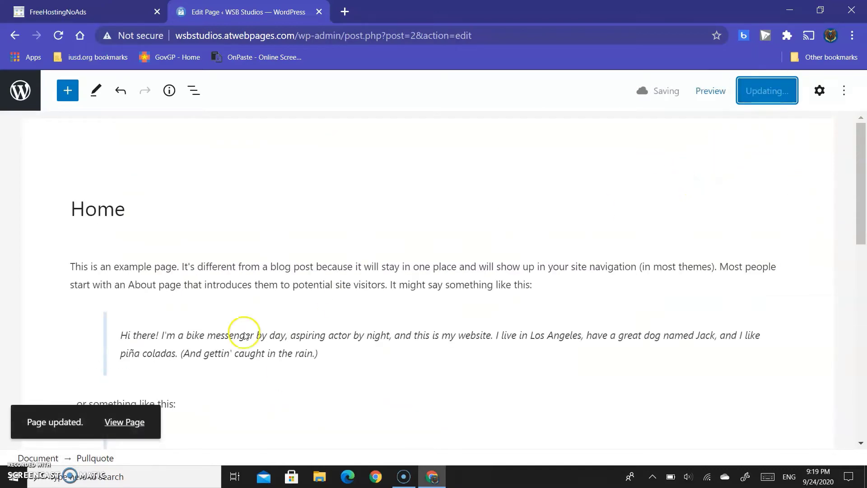
click(118, 424)
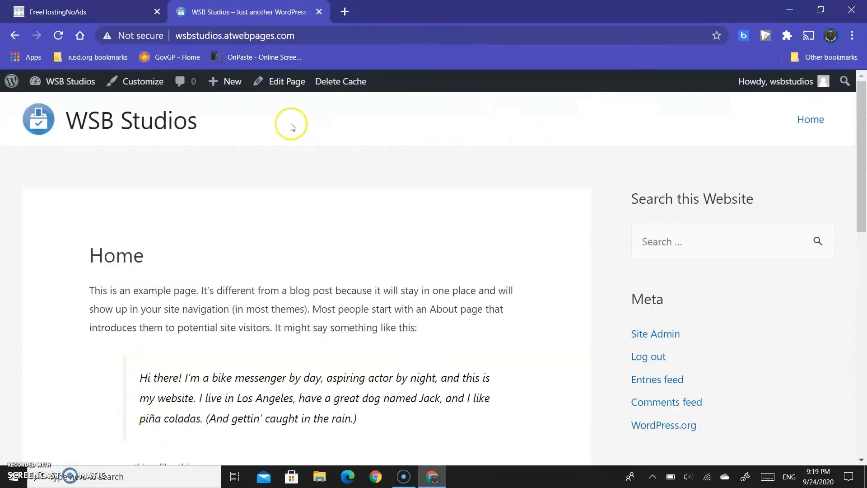
Step: Return from the live site to the dashboard and highlight the /wp-admin/ part of its address
mouse_move(74, 92)
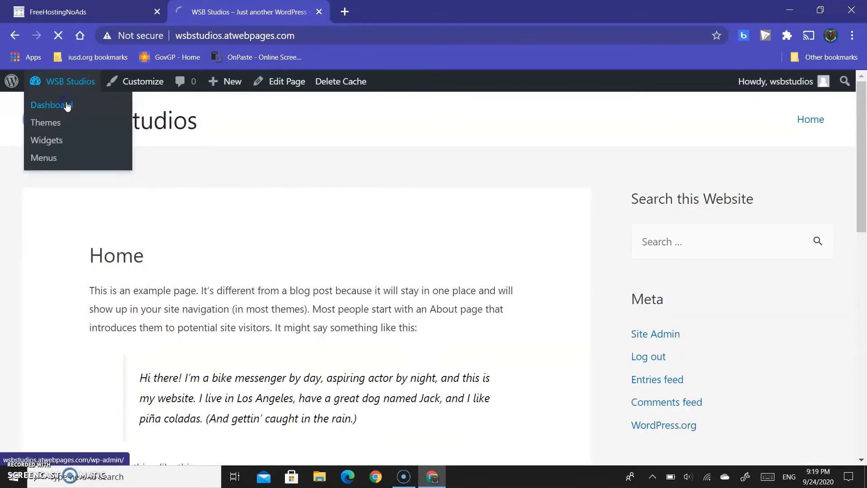
click(73, 109)
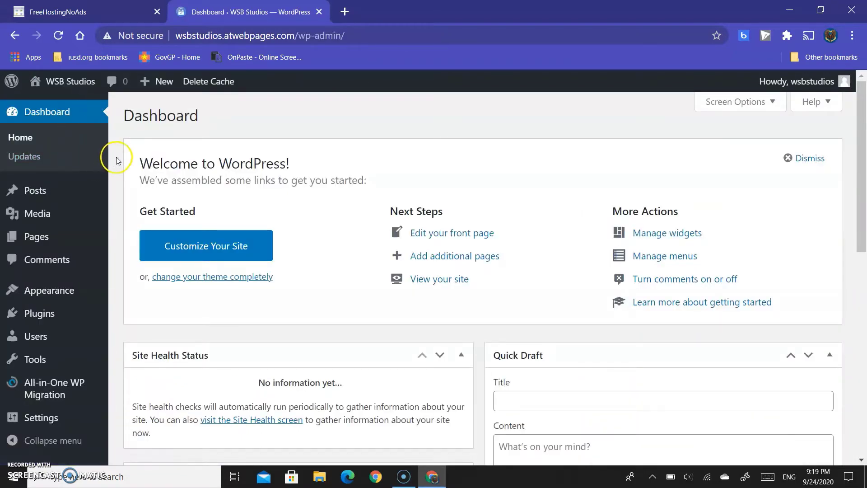
drag(180, 40, 332, 36)
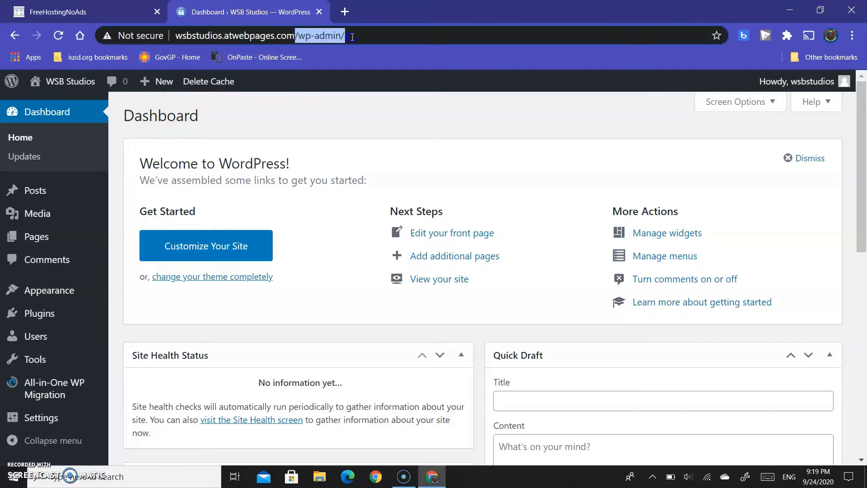
Step: Create a new page titled "Contact" with the body text "Example"
mouse_move(55, 239)
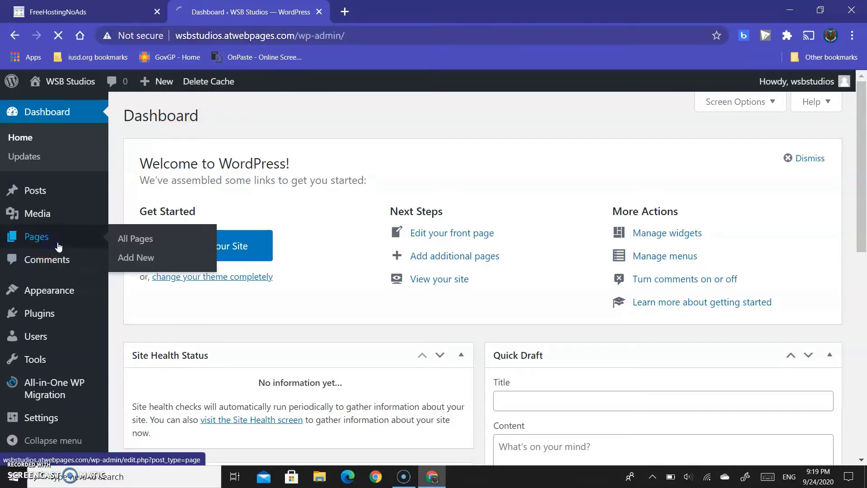
click(124, 238)
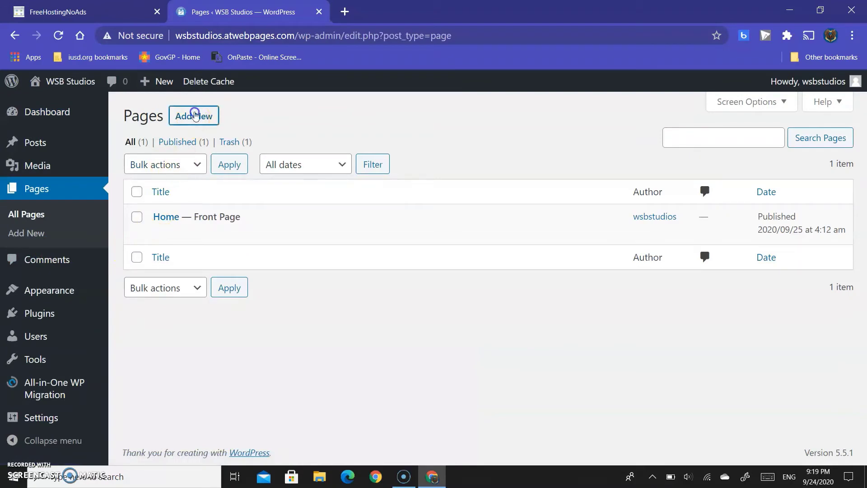
click(195, 115)
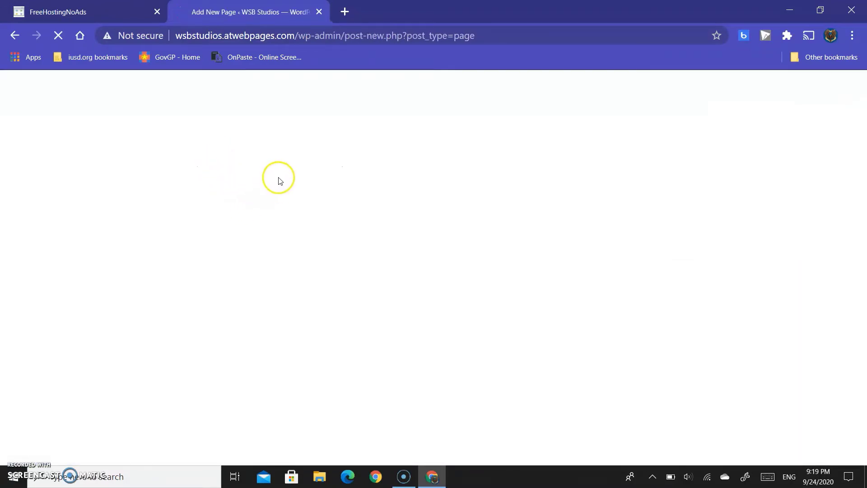
text(Contact)
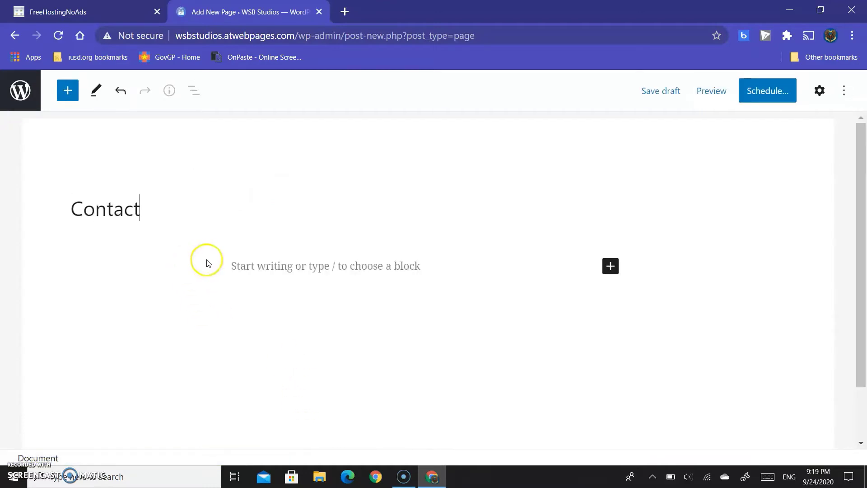
click(246, 276)
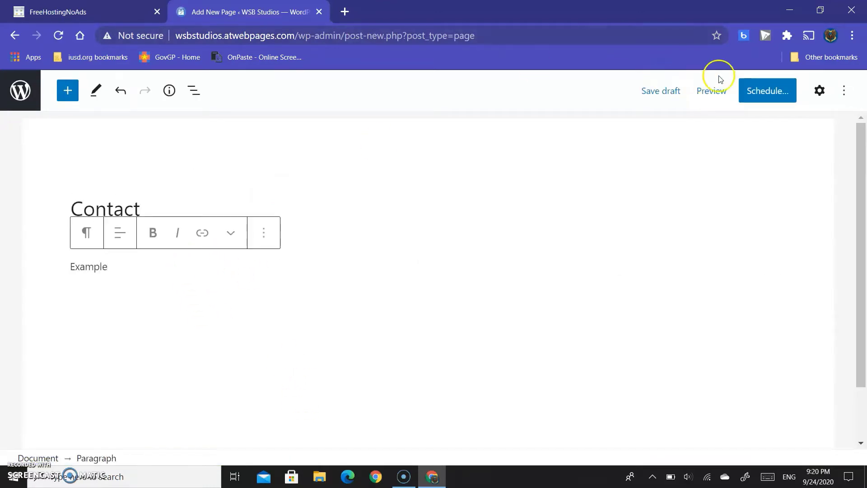
Step: Schedule the Contact page for publishing and view it on the live site
click(759, 98)
click(761, 99)
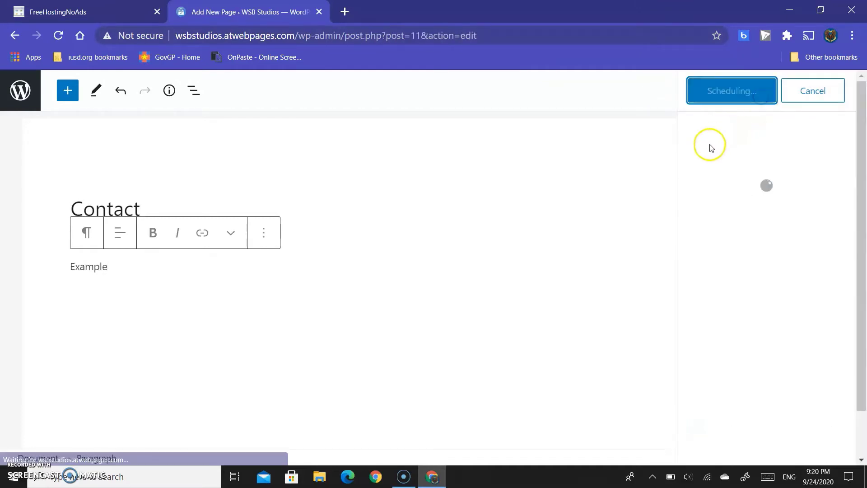
click(717, 128)
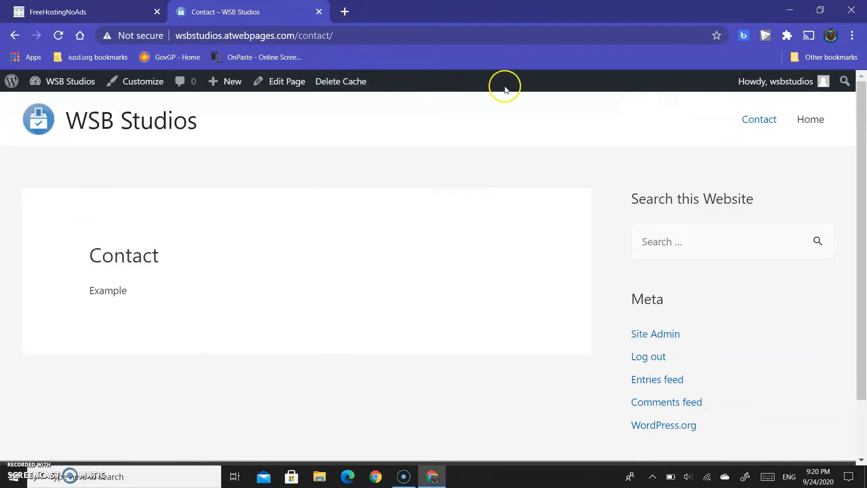
click(109, 127)
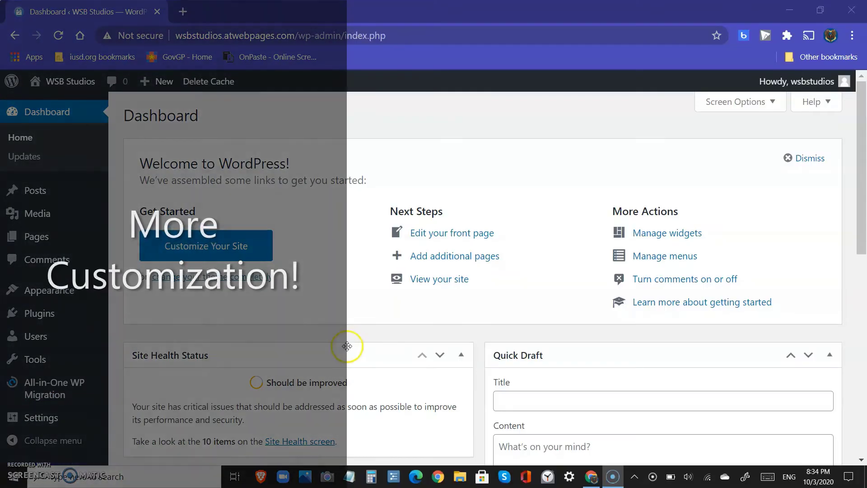
Step: Turn off "Discourage search engines from indexing this site" in the Reading settings and save the changes
scroll(342, 351, down, 6)
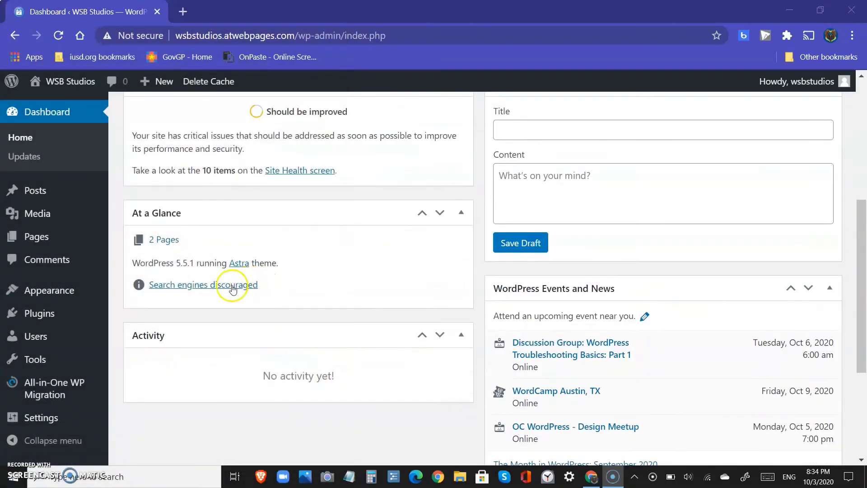
click(233, 289)
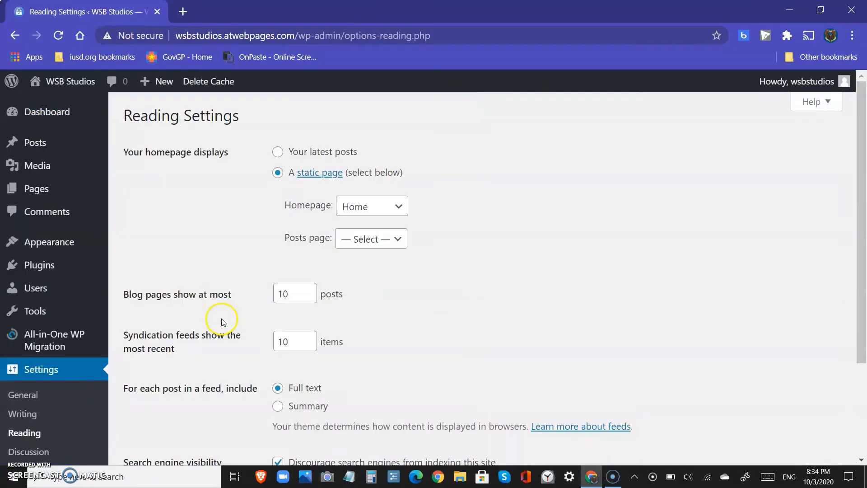
scroll(240, 304, down, 3)
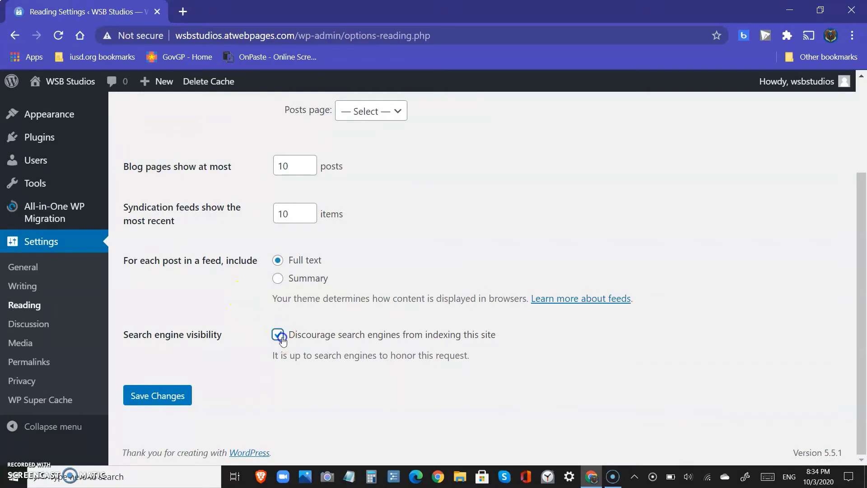
click(159, 396)
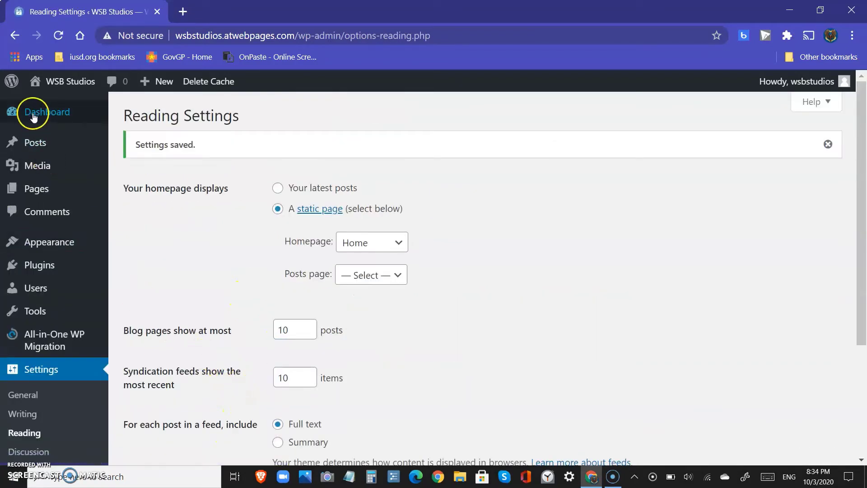
Step: Return to the dashboard home and open the Site Health screen
mouse_move(76, 125)
click(138, 114)
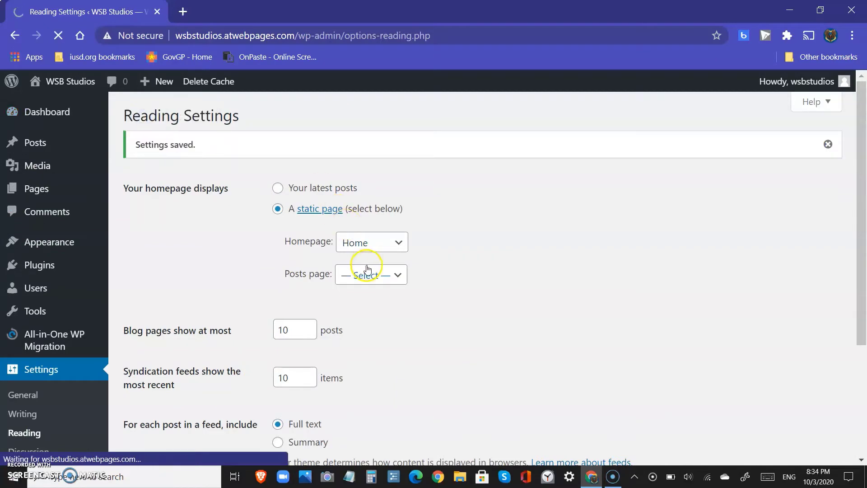
scroll(369, 276, down, 3)
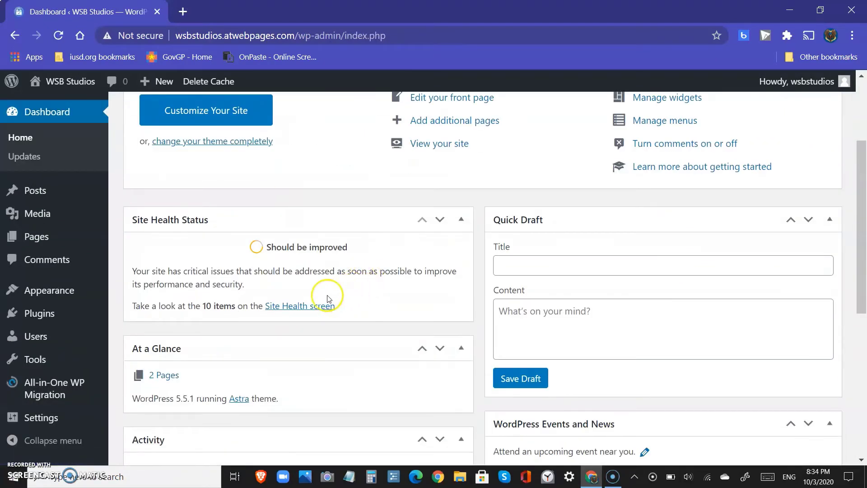
click(321, 306)
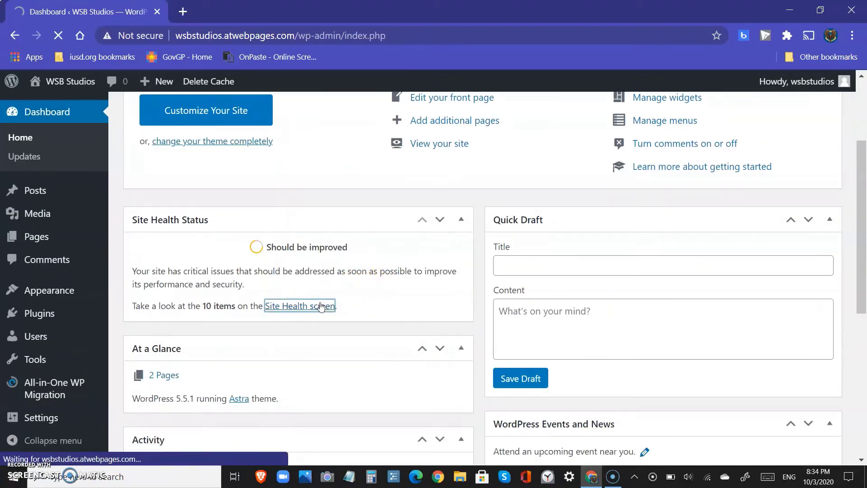
Step: Review the recommended improvements in Site Health and expand the details on removing inactive themes
scroll(316, 307, down, 3)
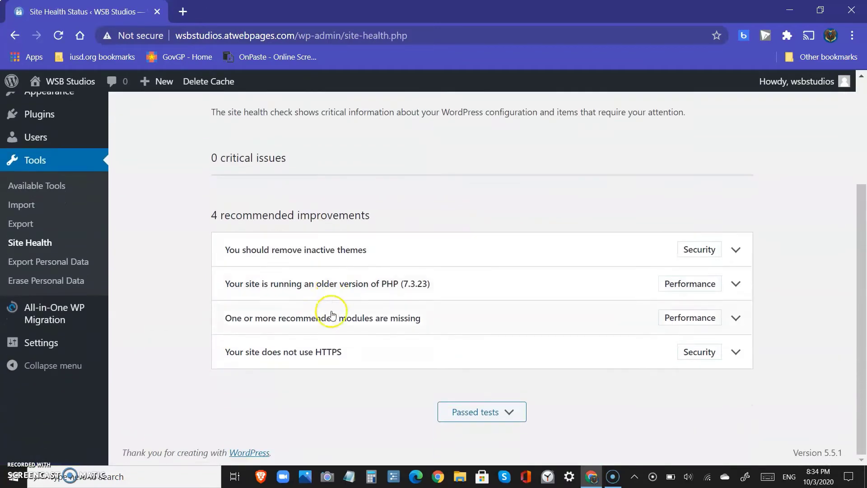
scroll(337, 248, up, 3)
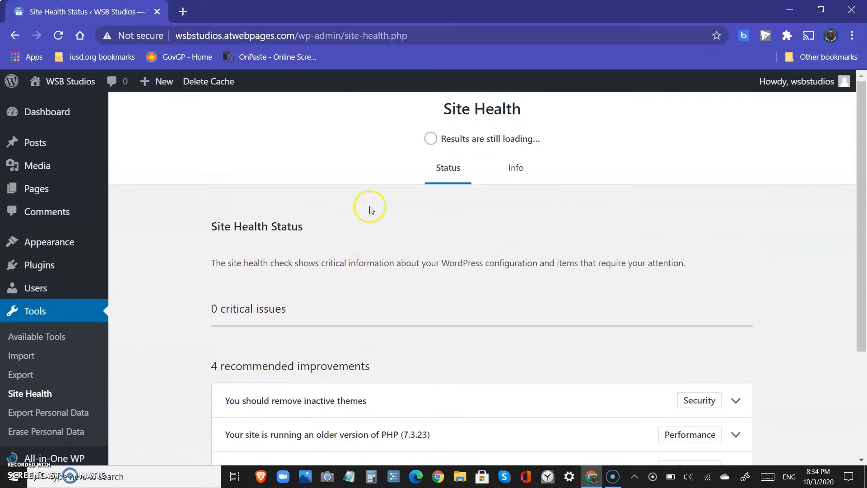
scroll(369, 209, down, 3)
click(371, 247)
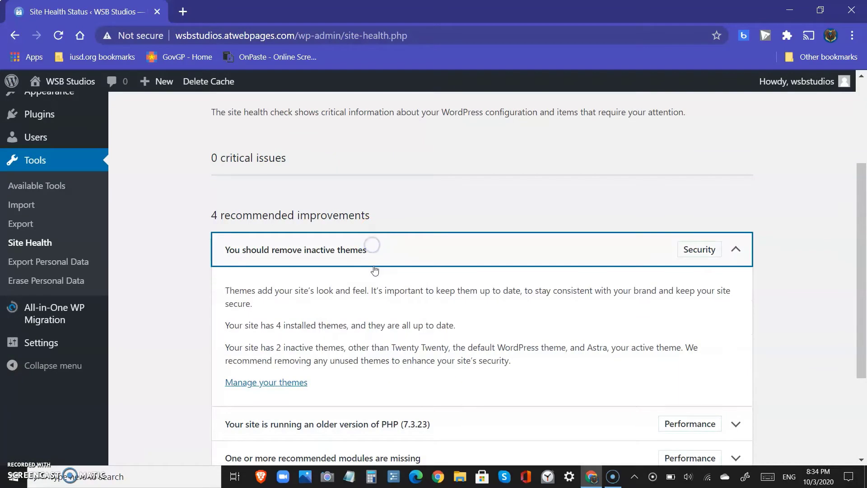
scroll(372, 273, down, 3)
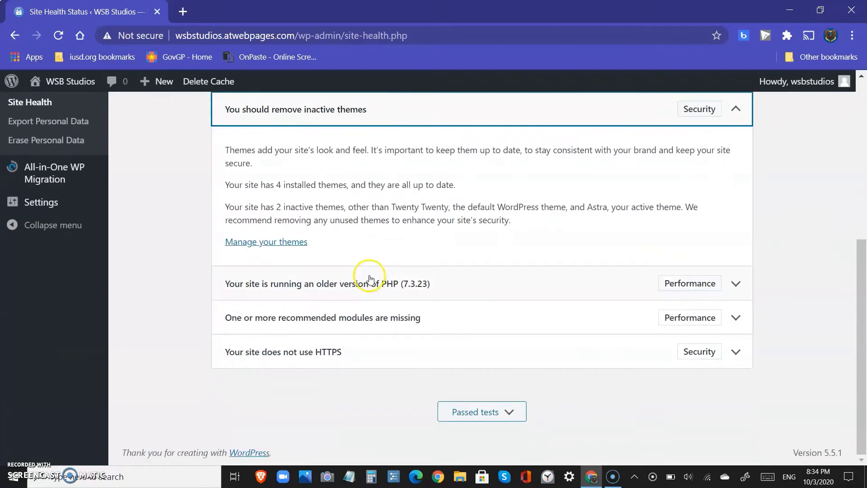
Step: Open the theme management page from the inactive themes recommendation and look through the installed themes
click(286, 244)
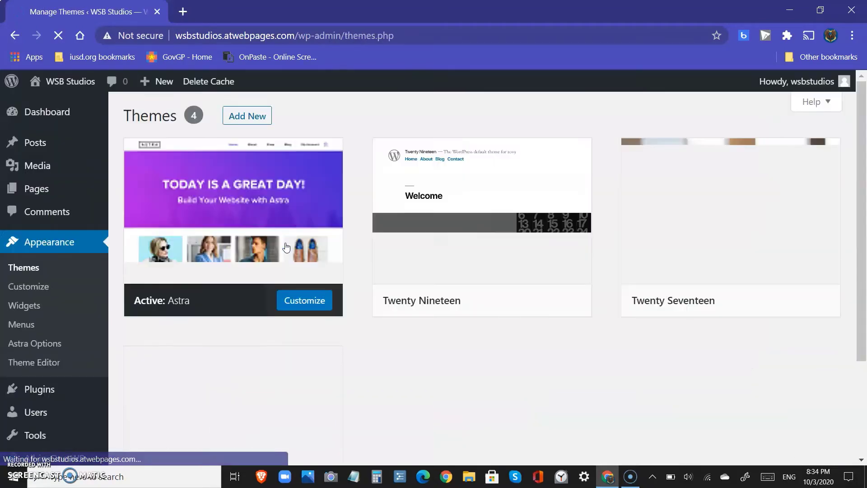
scroll(436, 352, down, 1)
scroll(316, 350, down, 4)
scroll(402, 209, up, 4)
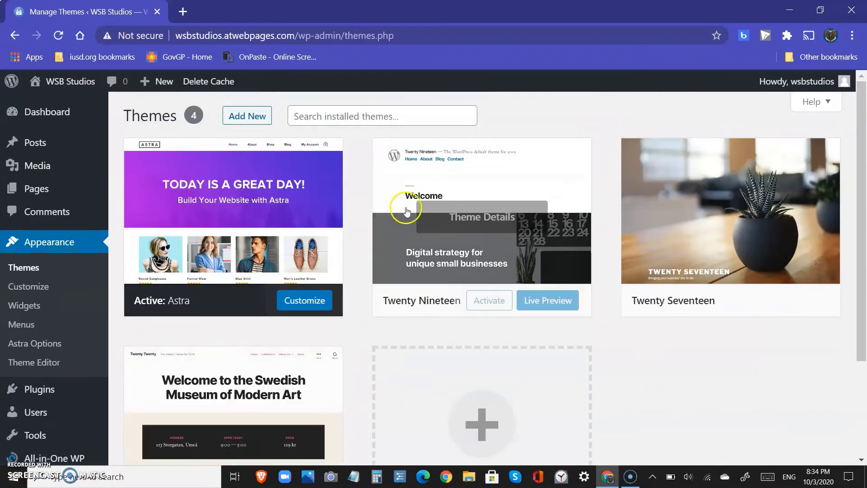
scroll(230, 375, down, 2)
scroll(343, 193, up, 2)
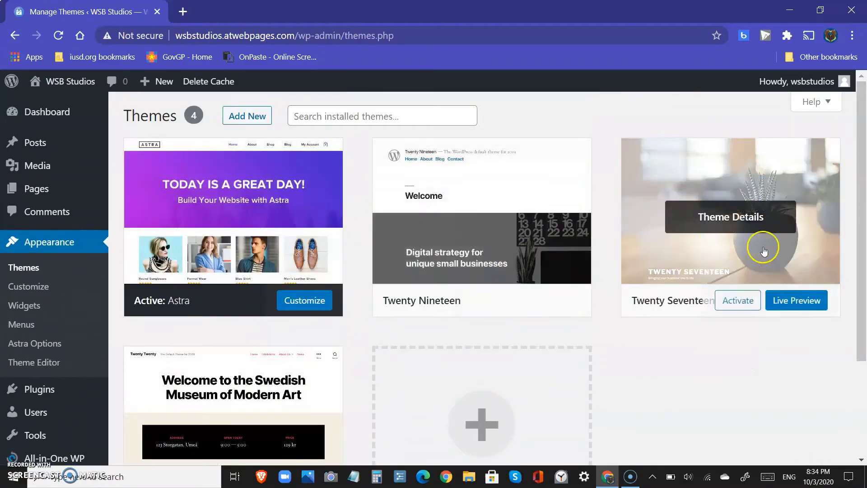
scroll(214, 373, down, 2)
scroll(214, 373, down, 2)
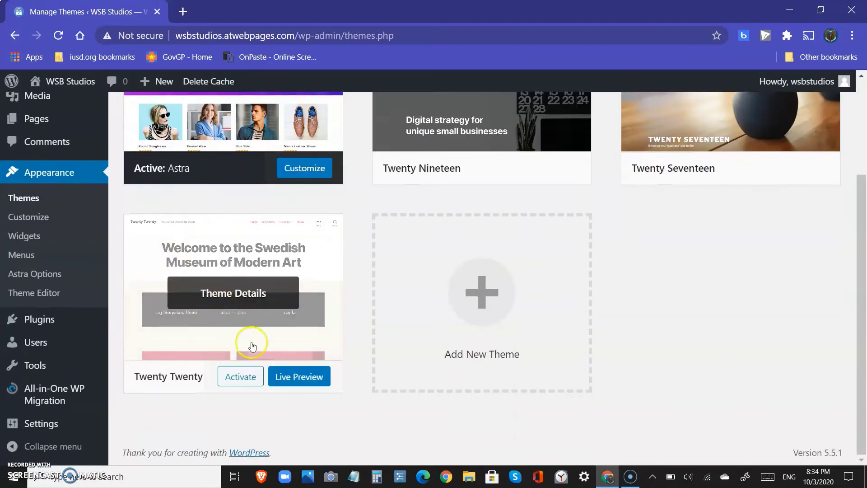
Step: Delete the Twenty Twenty theme from its theme details and confirm the deletion
click(243, 305)
scroll(560, 358, down, 3)
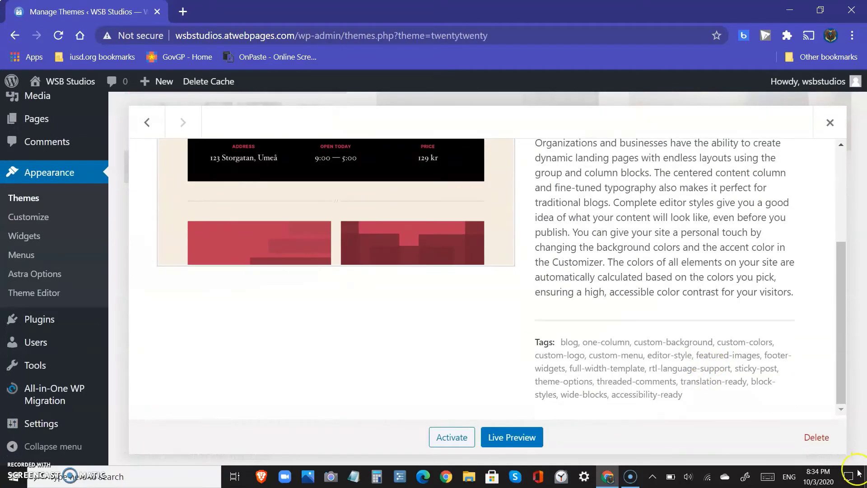
click(812, 436)
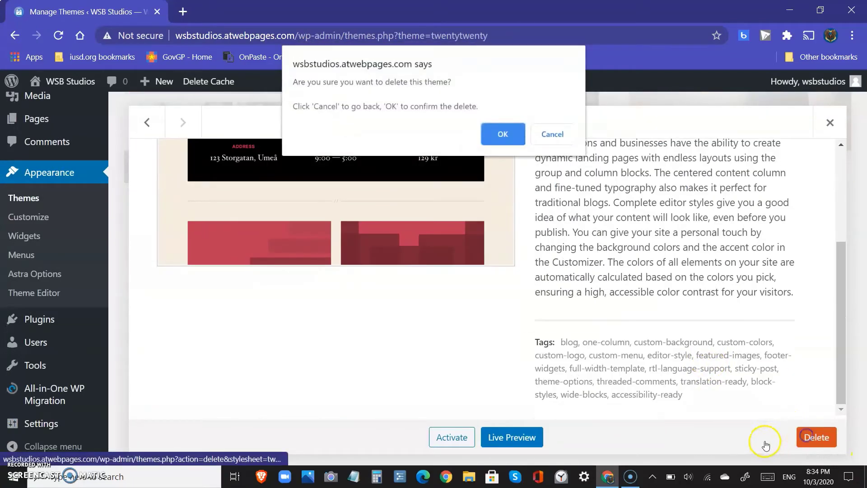
click(501, 134)
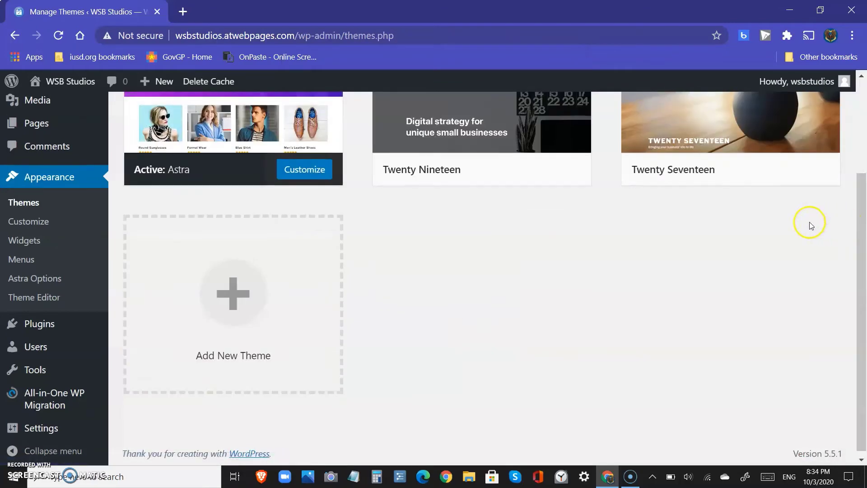
Step: Delete the Twenty Seventeen theme from its theme details and confirm the deletion
scroll(767, 212, up, 5)
click(750, 211)
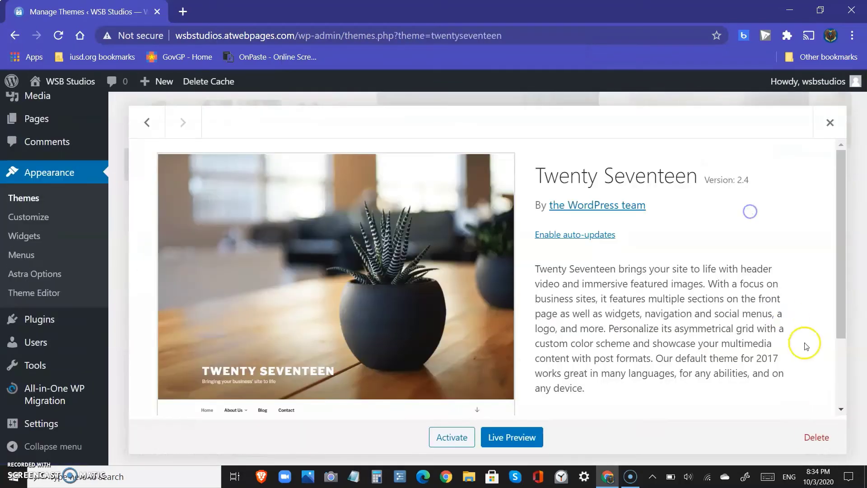
click(816, 437)
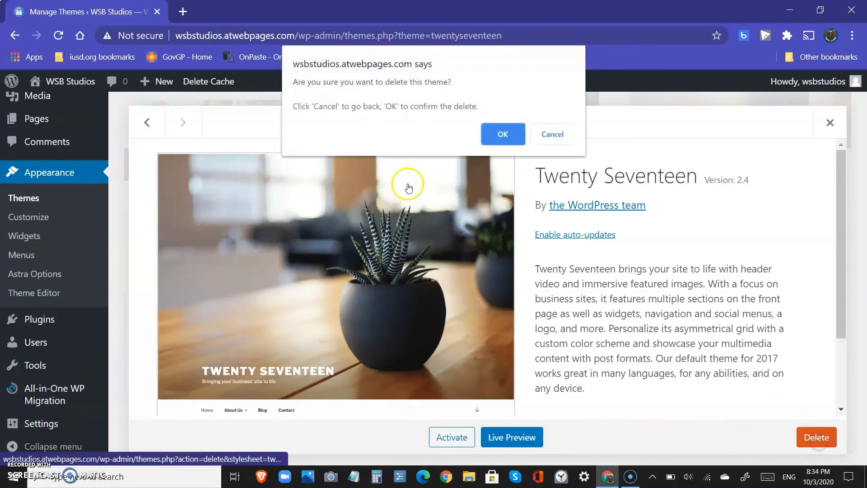
click(484, 140)
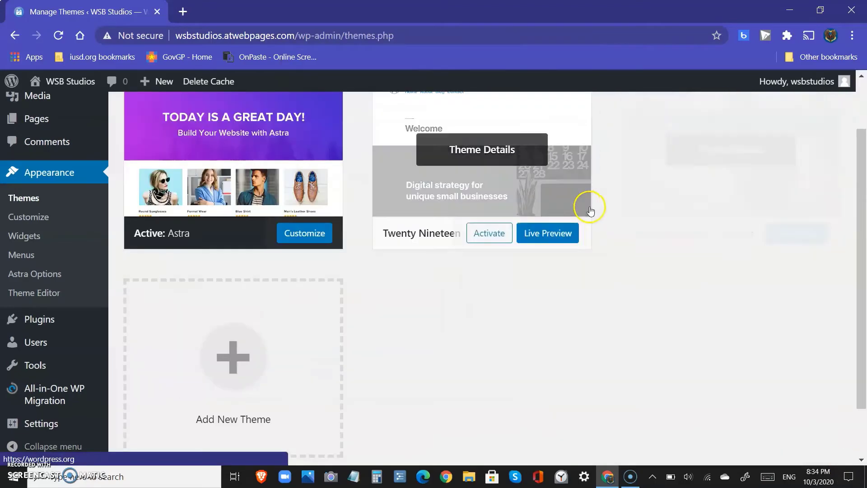
Step: Delete the Twenty Nineteen theme from its theme details and confirm the deletion
click(502, 209)
click(825, 437)
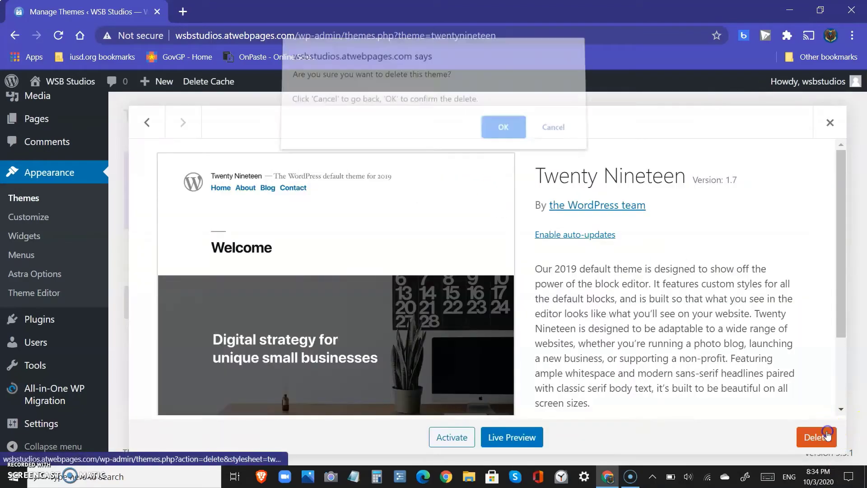
click(493, 139)
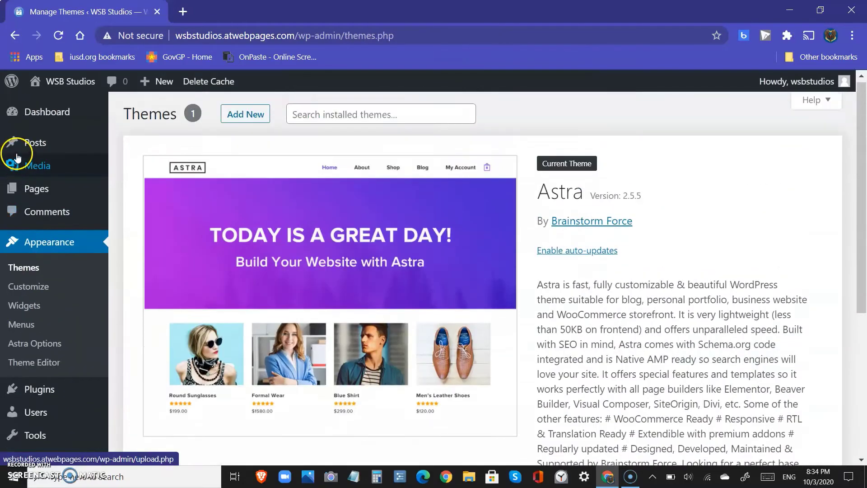
Step: Go back to the dashboard home page and open the Site Health screen to check the recommended improvements
mouse_move(20, 113)
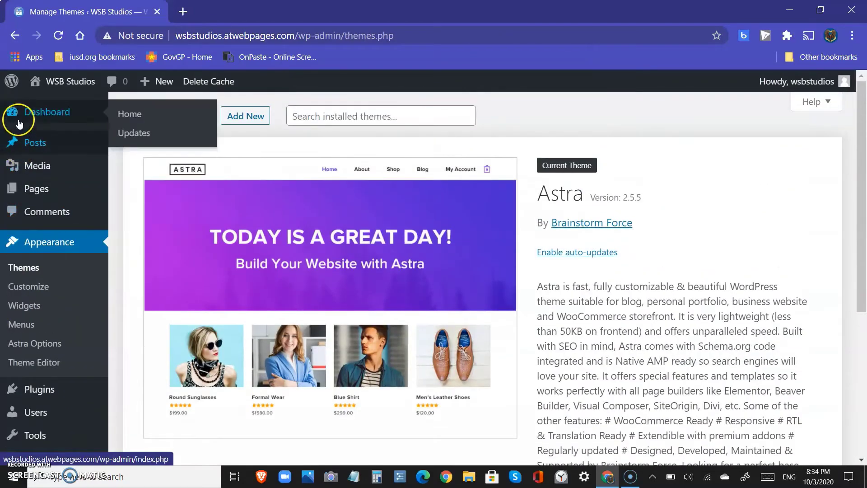
click(144, 115)
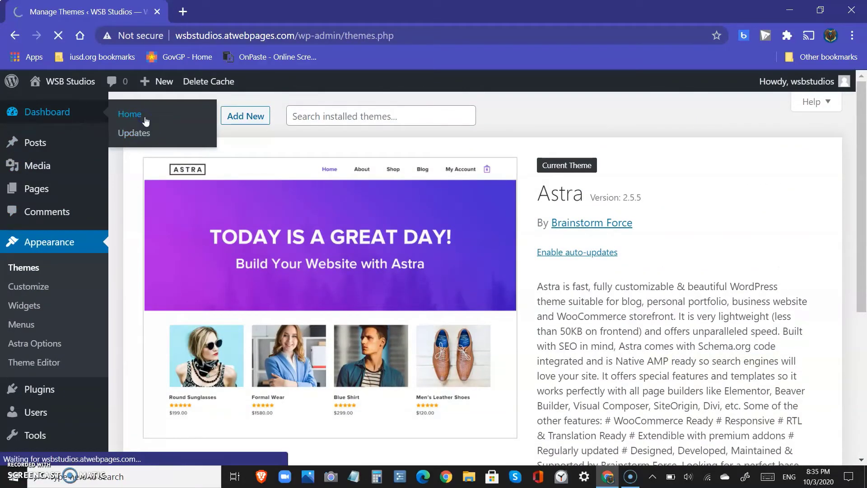
scroll(193, 247, down, 3)
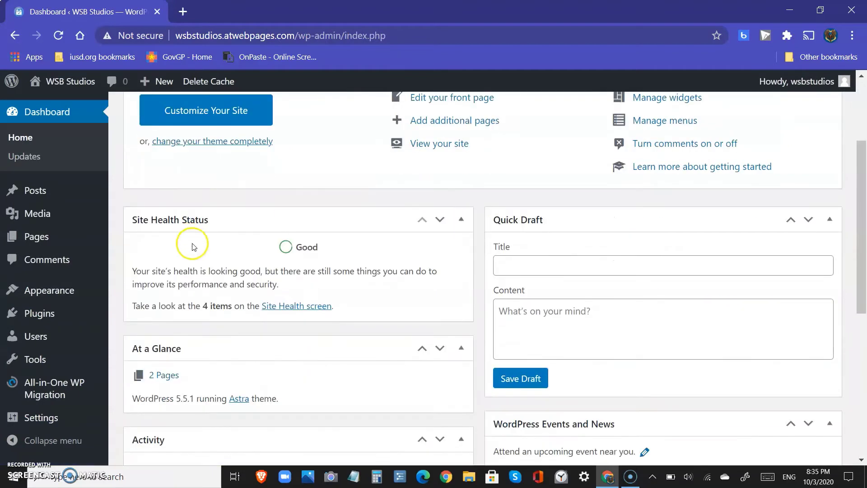
click(289, 308)
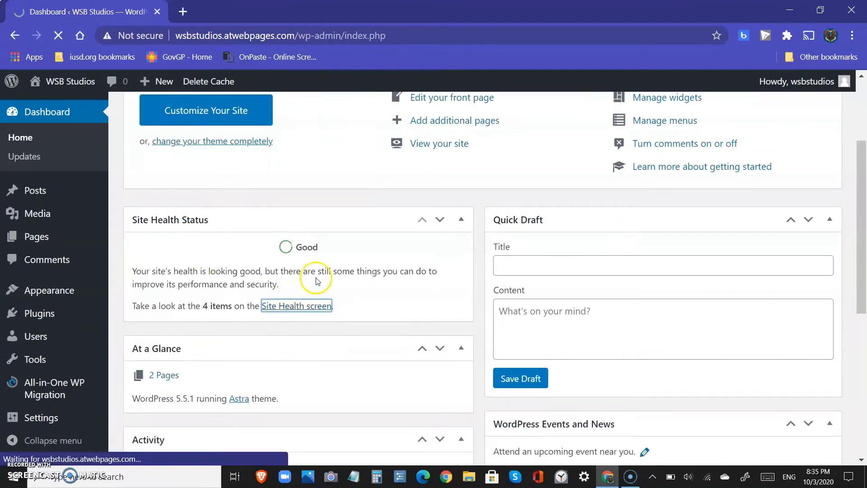
scroll(333, 259, down, 3)
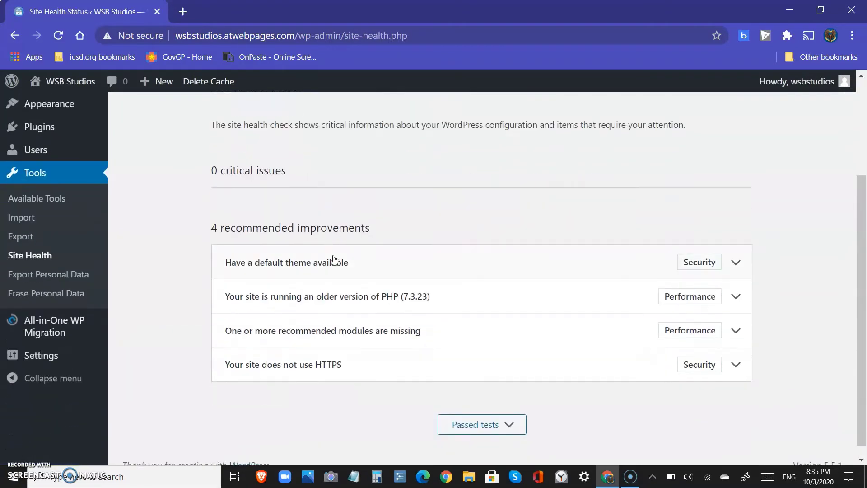
Step: Expand the "Have a default theme available" recommendation, follow it to theme management and review the installed theme
click(339, 246)
click(294, 382)
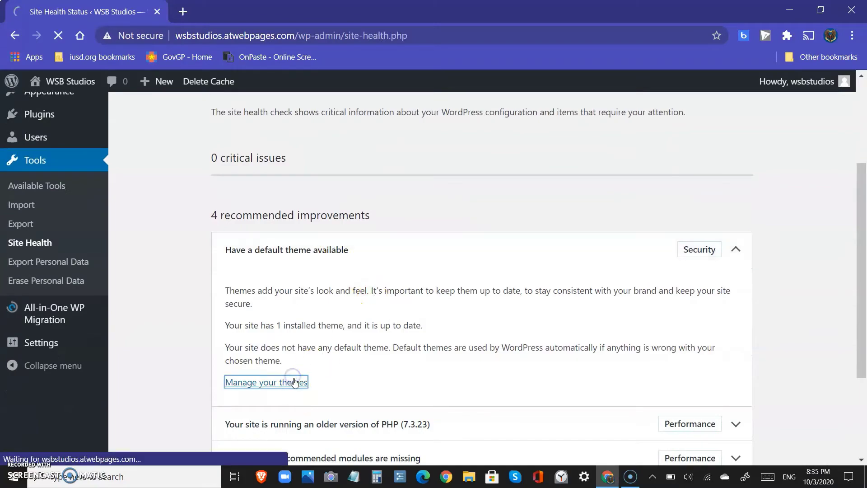
scroll(415, 242, down, 5)
scroll(526, 259, up, 5)
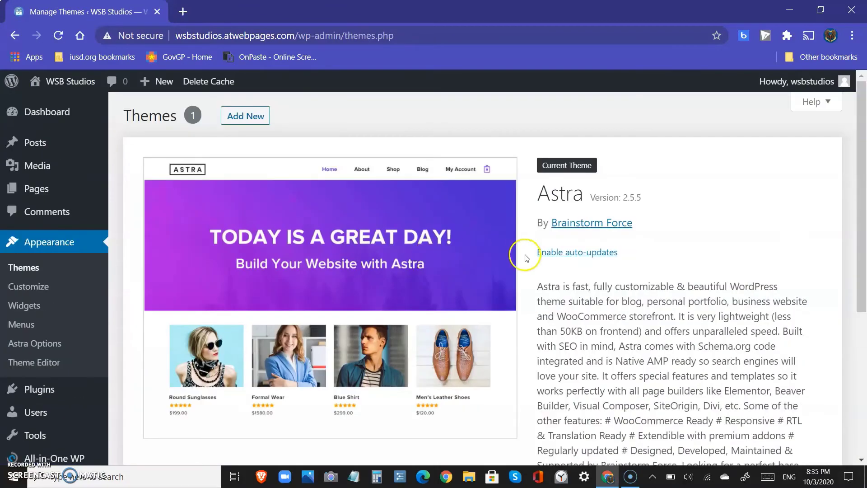
scroll(318, 325, down, 5)
scroll(389, 346, up, 5)
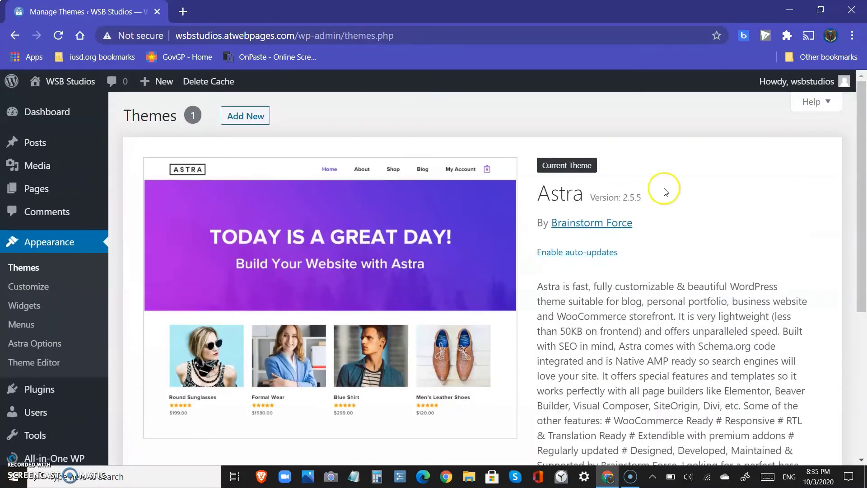
Step: Start adding a new theme and search the theme directory for "Twenty"
click(232, 117)
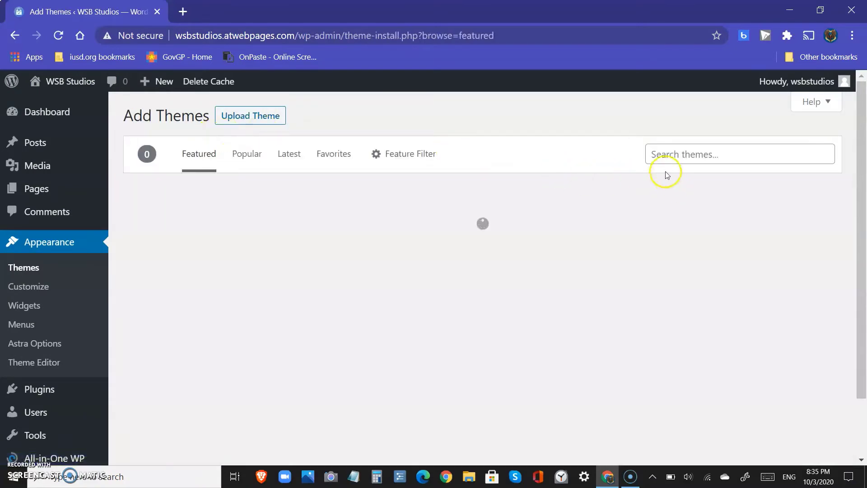
click(667, 158)
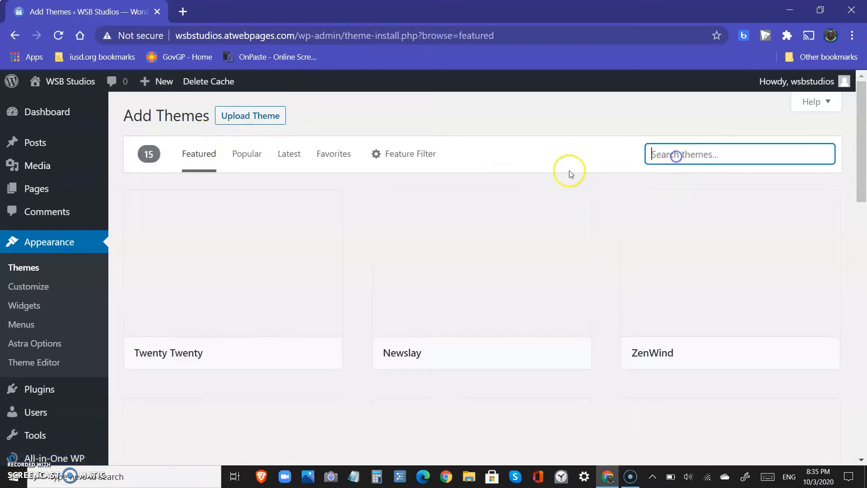
text(T)
key(BackSpace)
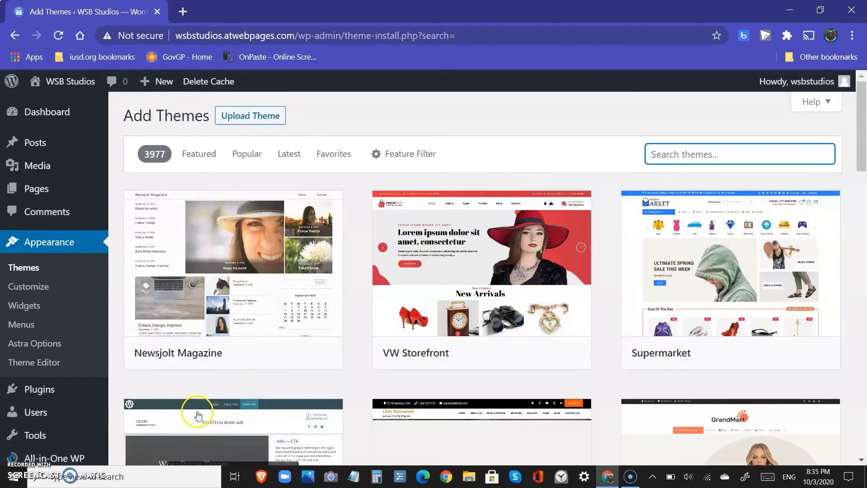
click(707, 148)
text(Twenty)
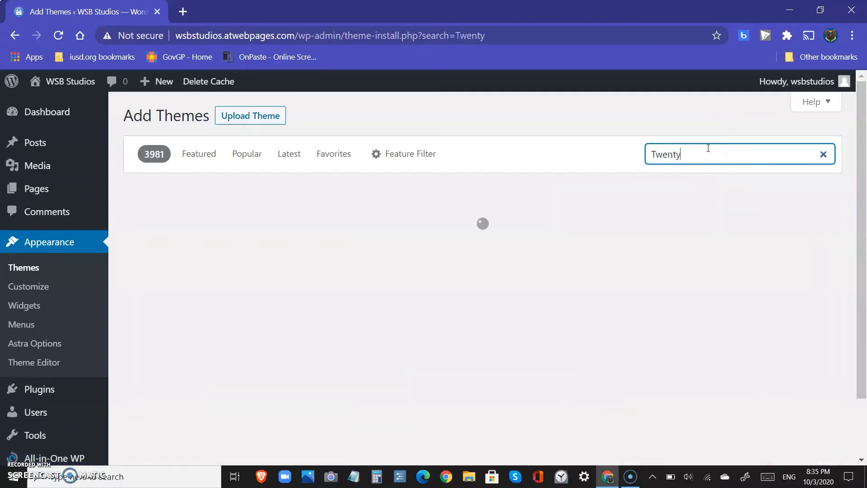
Step: Preview the Twenty Seventeen theme from the search results, install it without activating it, and close the preview
mouse_move(212, 271)
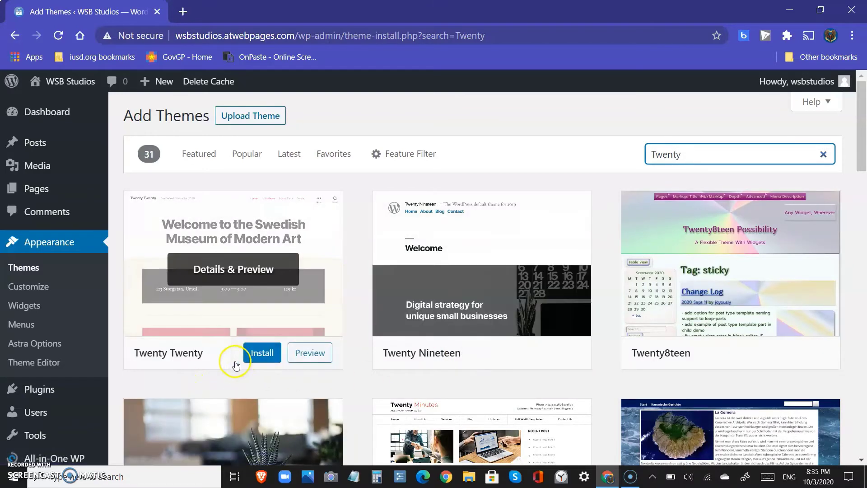
scroll(265, 374, down, 2)
scroll(265, 376, down, 1)
click(215, 335)
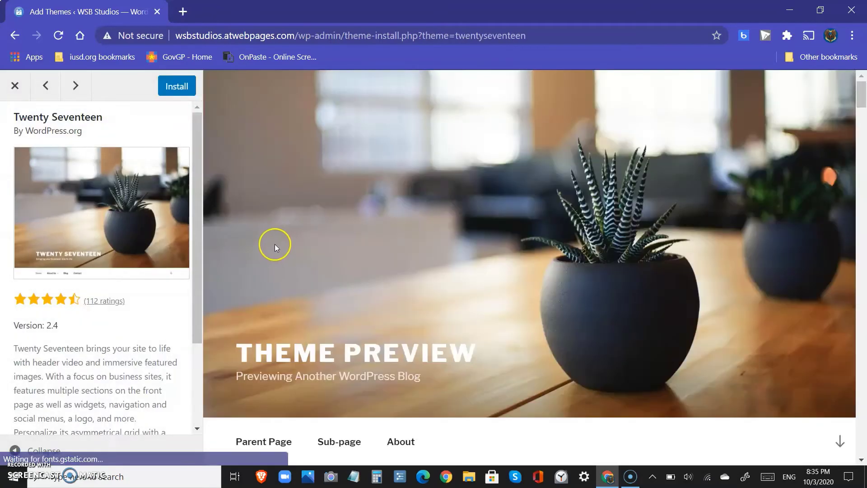
scroll(269, 244, down, 15)
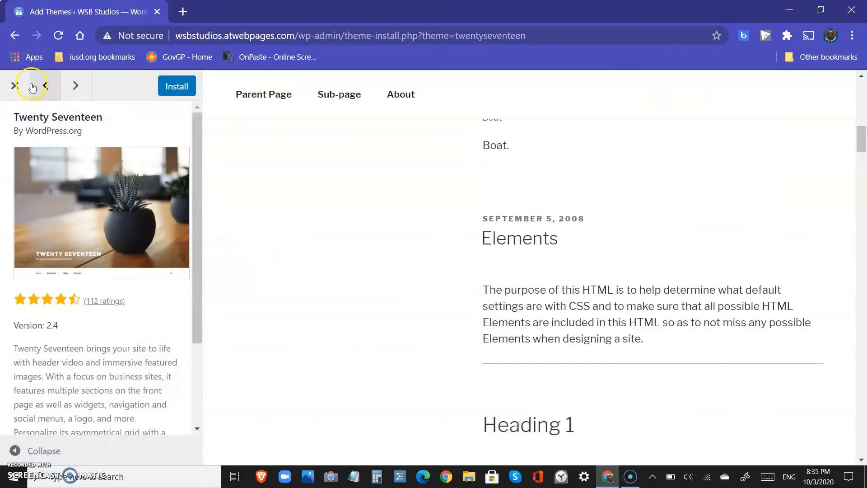
click(164, 86)
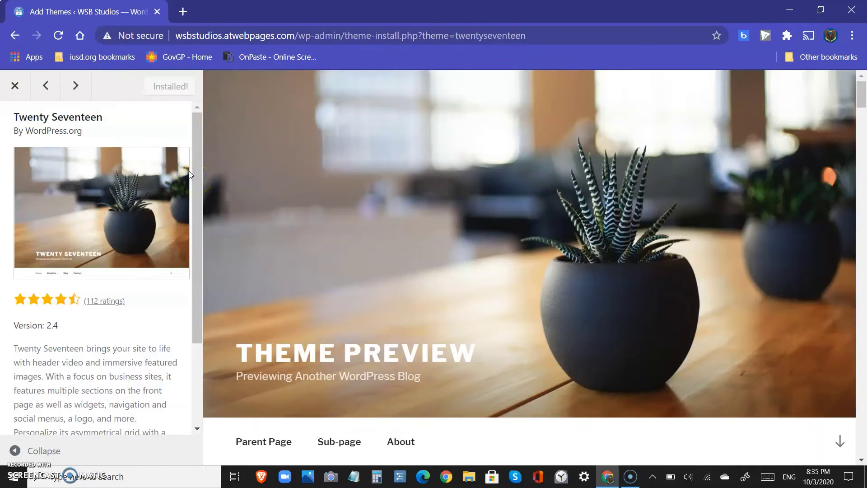
click(16, 85)
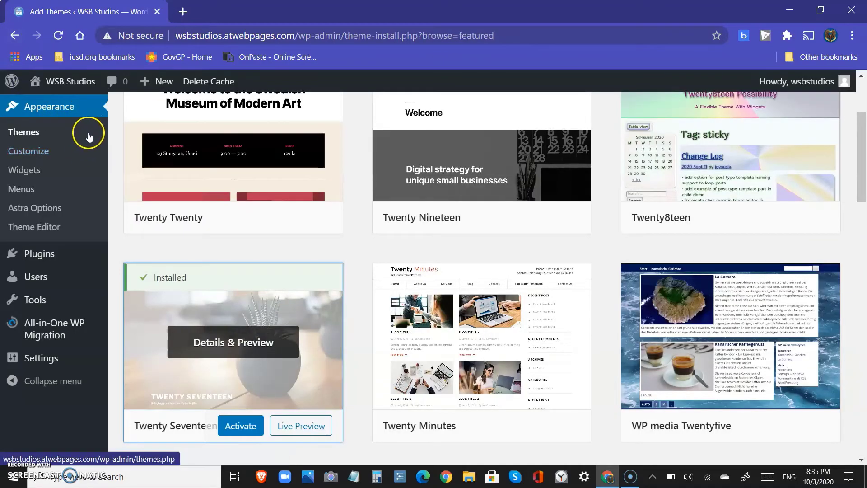
Step: Return to the dashboard home page and reopen the Site Health screen to review the remaining recommendations
scroll(85, 137, up, 1)
scroll(42, 107, up, 2)
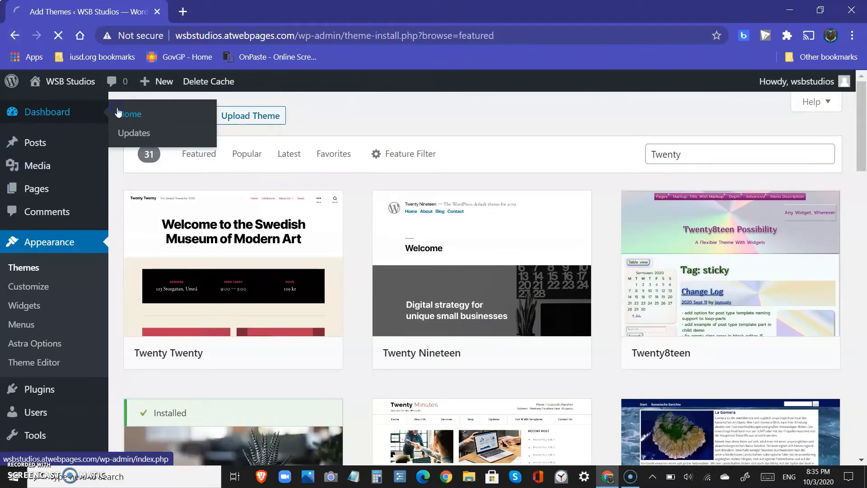
click(119, 113)
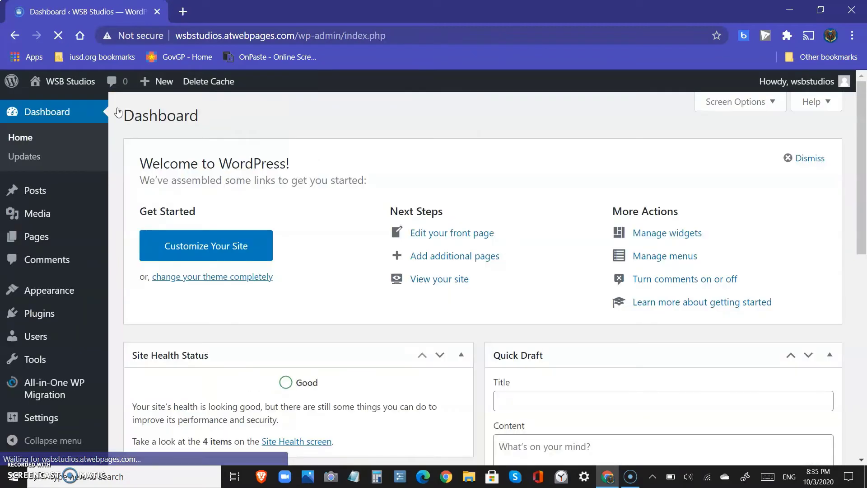
scroll(302, 251, down, 6)
click(288, 241)
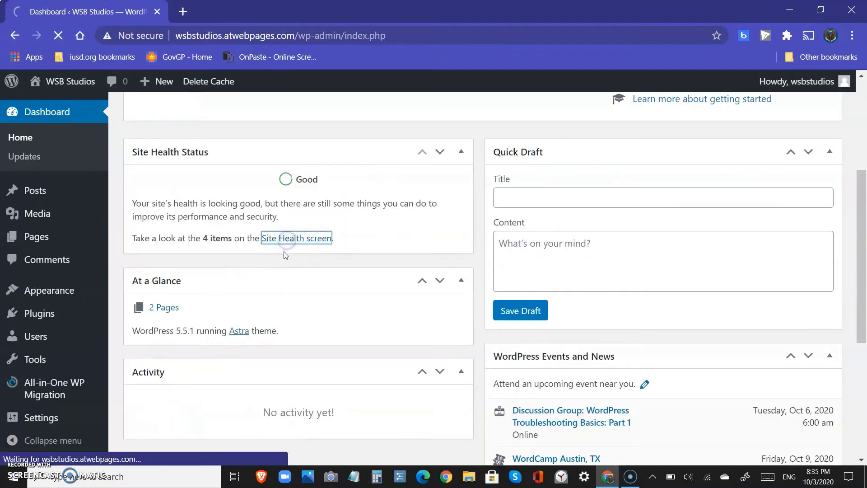
scroll(246, 242, down, 4)
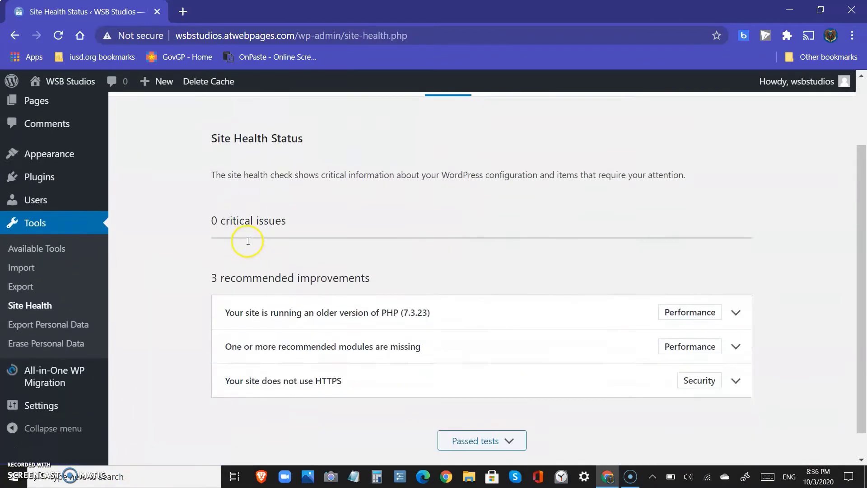
Step: Leave Site Health for the dashboard home page and open menu management from there
scroll(291, 276, up, 3)
mouse_move(12, 81)
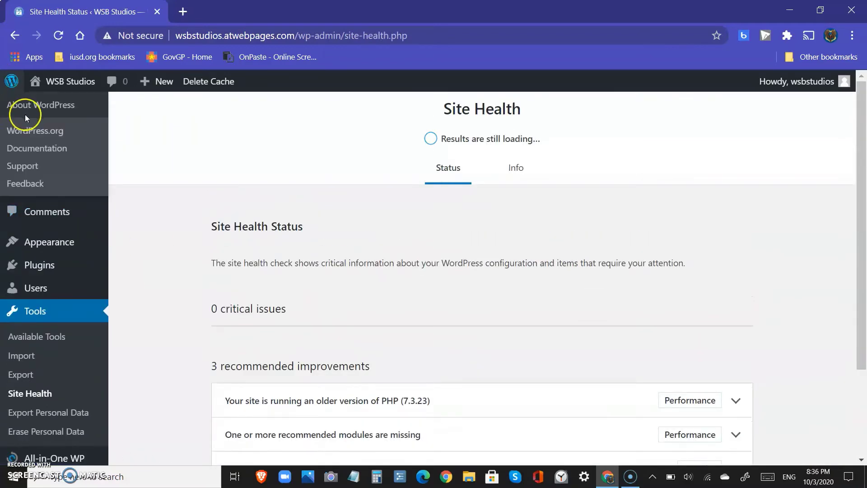
mouse_move(19, 108)
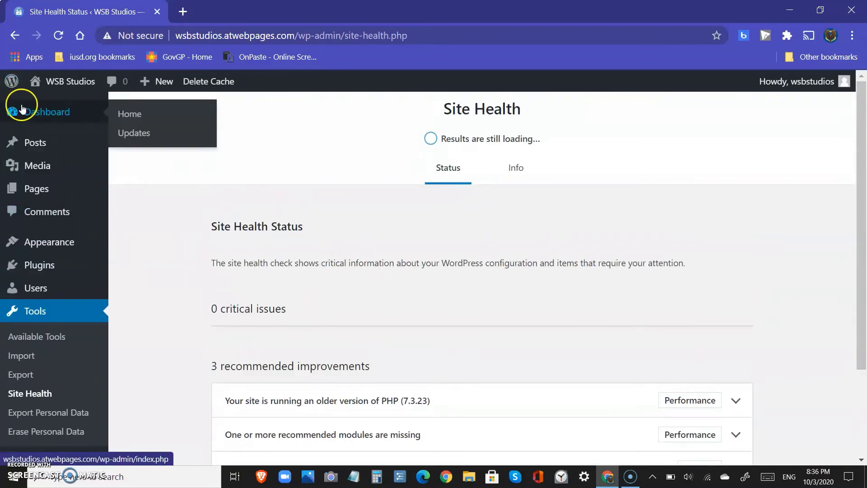
click(145, 118)
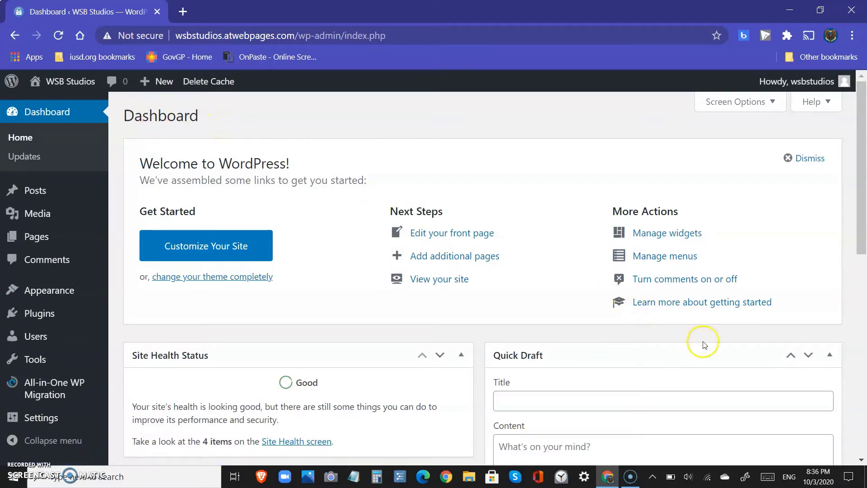
click(670, 261)
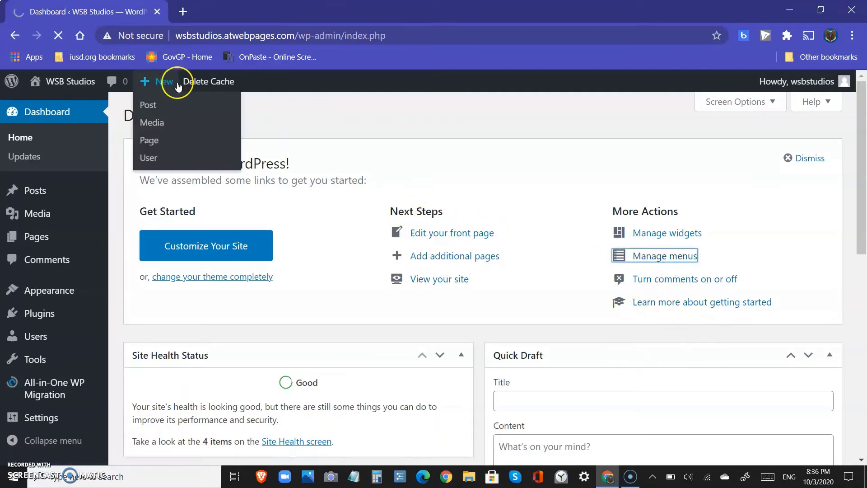
Step: Load the live site at wsbstudios.atwebpages.com in a new tab, check its navigation order, and return to the Menus page
key(ctrl+t)
text(wsbstudios.)
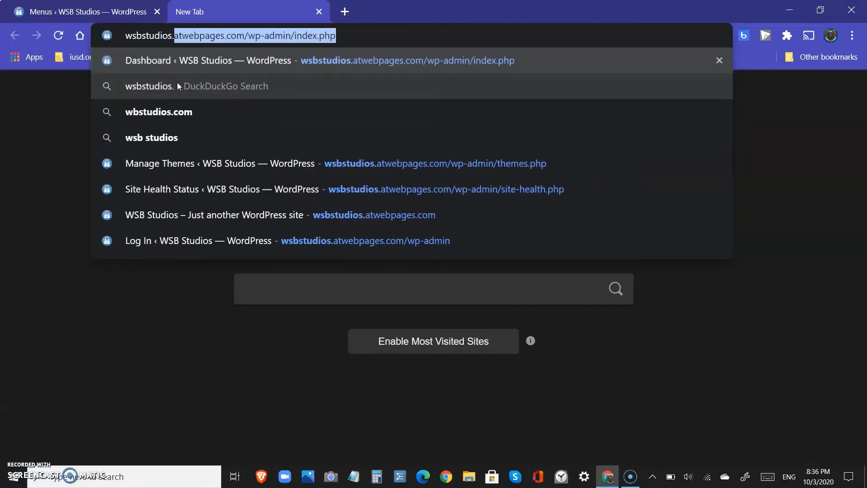
text(atwebpages.com)
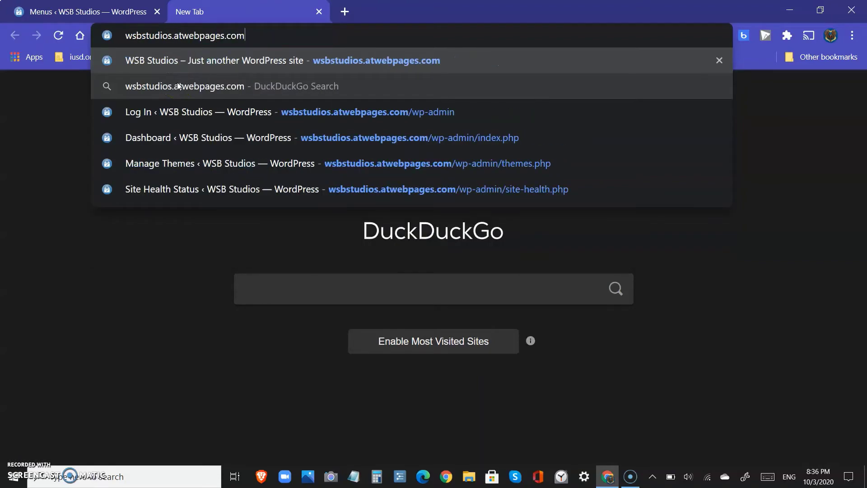
key(Return)
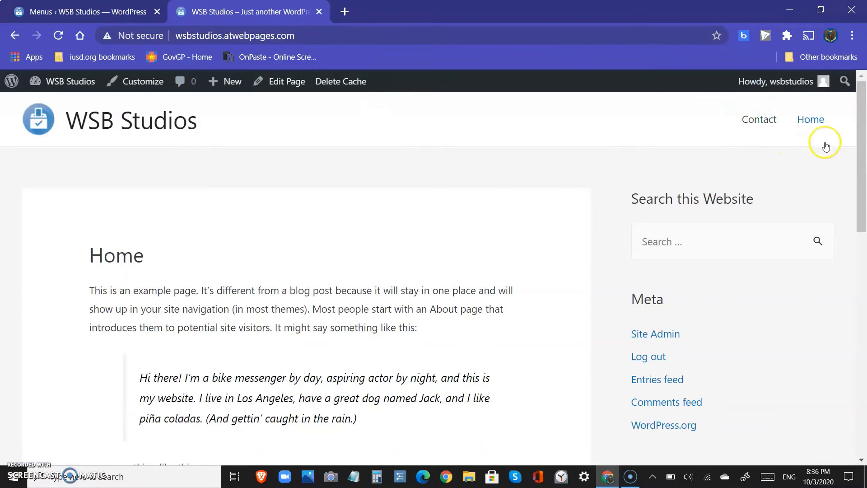
key(ctrl+Tab)
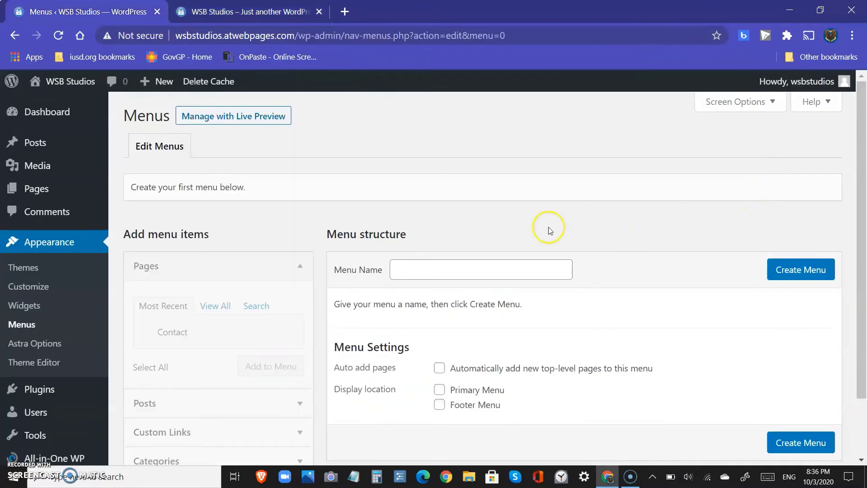
Step: Create a navigation menu named "Menu" and add the Contact page to it
click(436, 269)
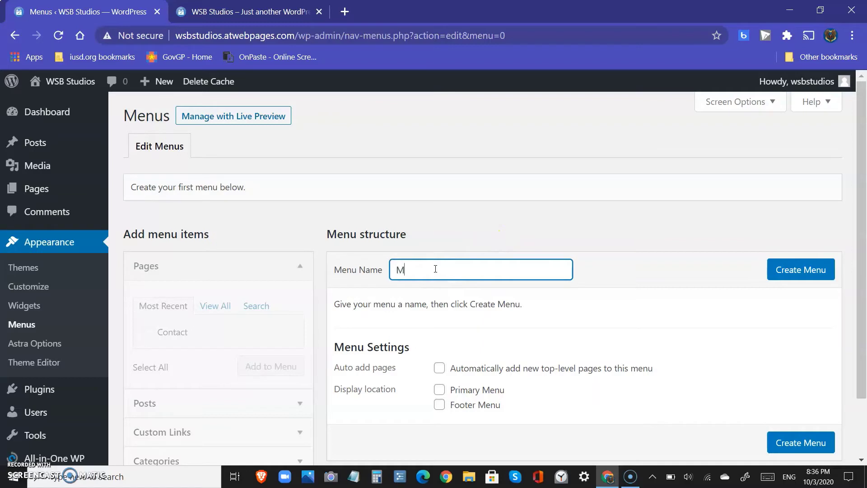
click(801, 271)
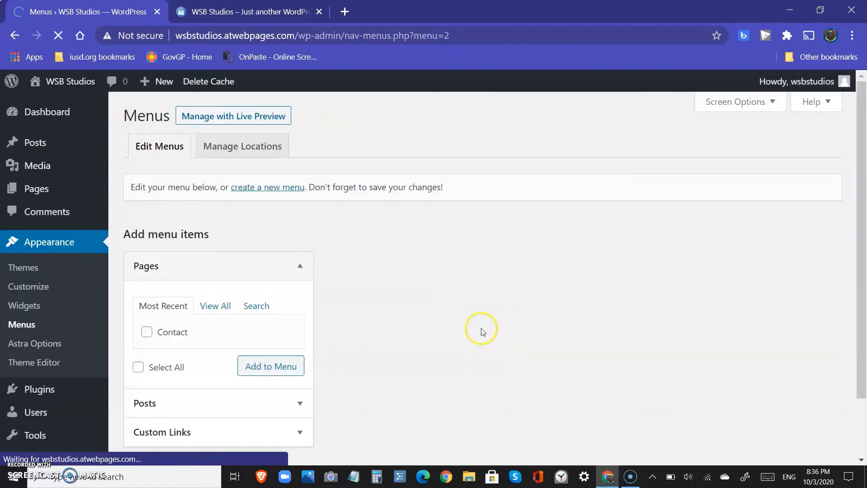
scroll(351, 332, down, 2)
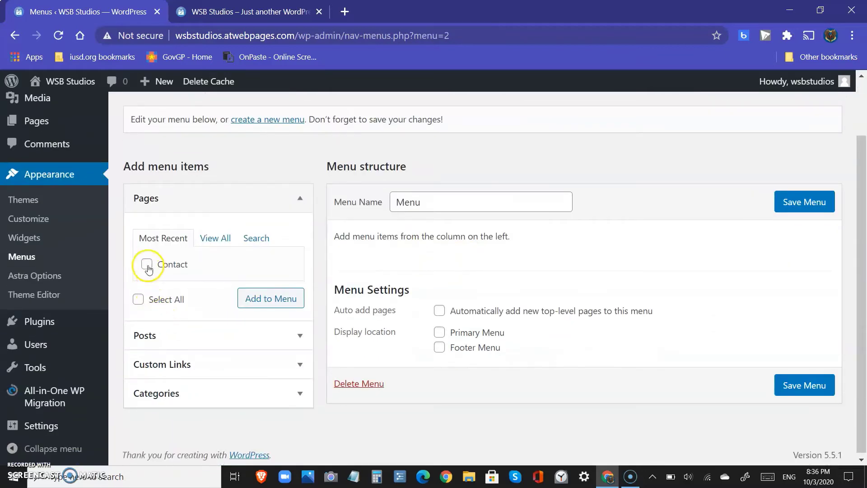
click(245, 305)
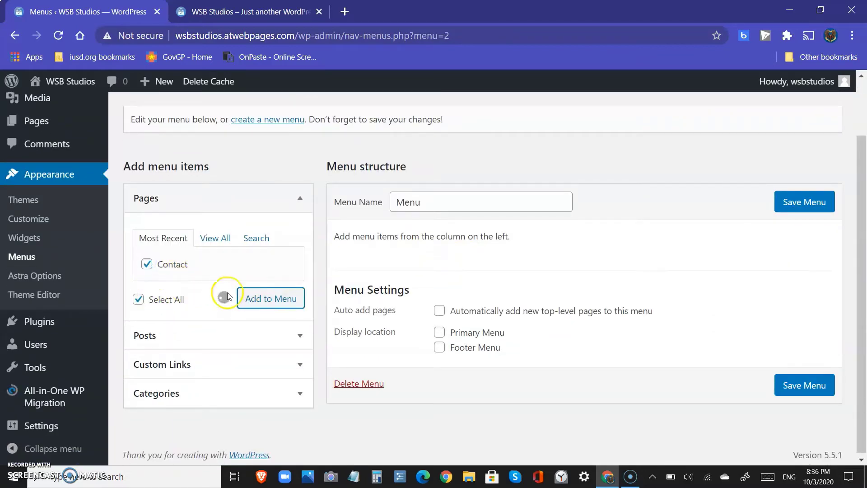
Step: Add the Home front page to the menu above Contact and save the menu
click(221, 237)
click(166, 263)
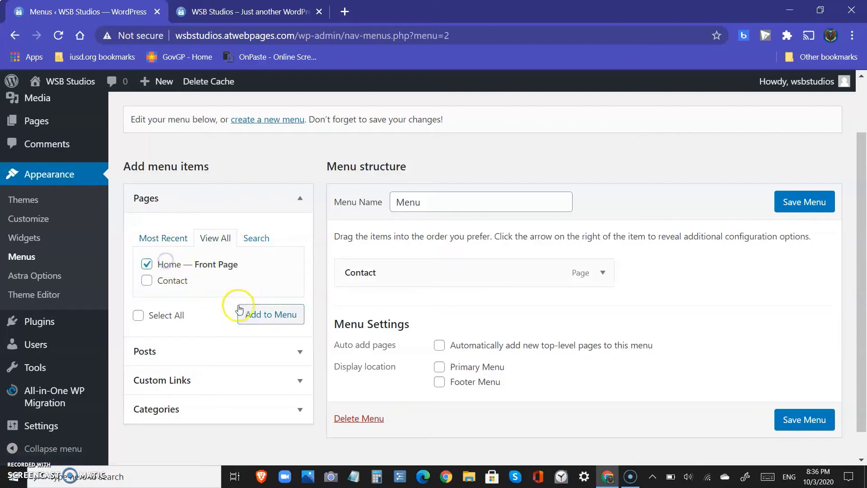
click(253, 314)
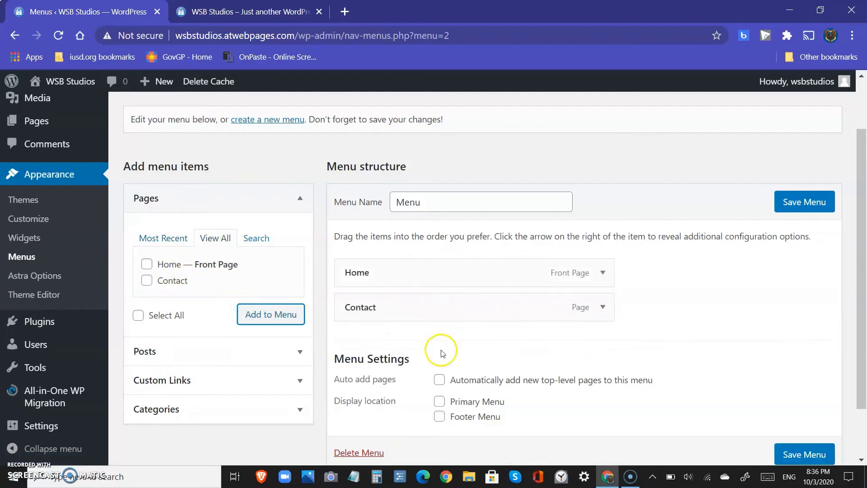
mouse_move(412, 273)
mouse_down()
mouse_move(422, 324)
mouse_move(447, 280)
mouse_move(426, 267)
mouse_up()
scroll(778, 354, down, 2)
click(822, 399)
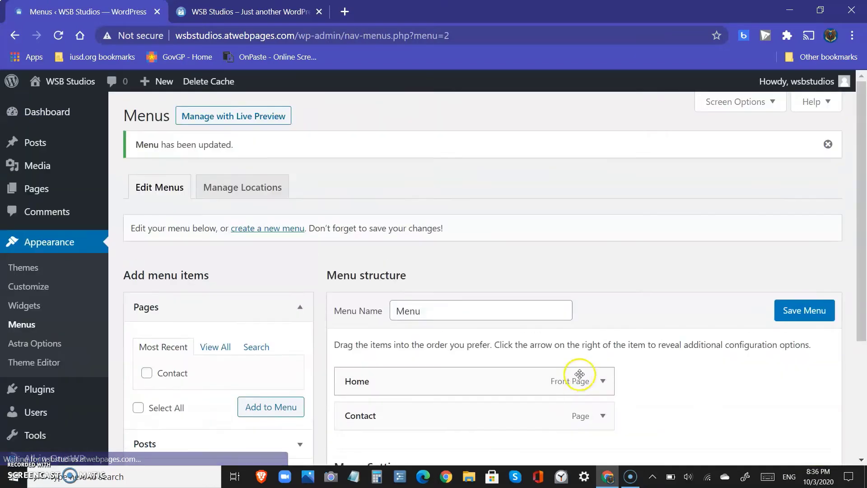
Step: Assign the menu to the Primary Menu and Footer Menu locations, enable automatic adding of new top-level pages, and save it
scroll(548, 364, down, 3)
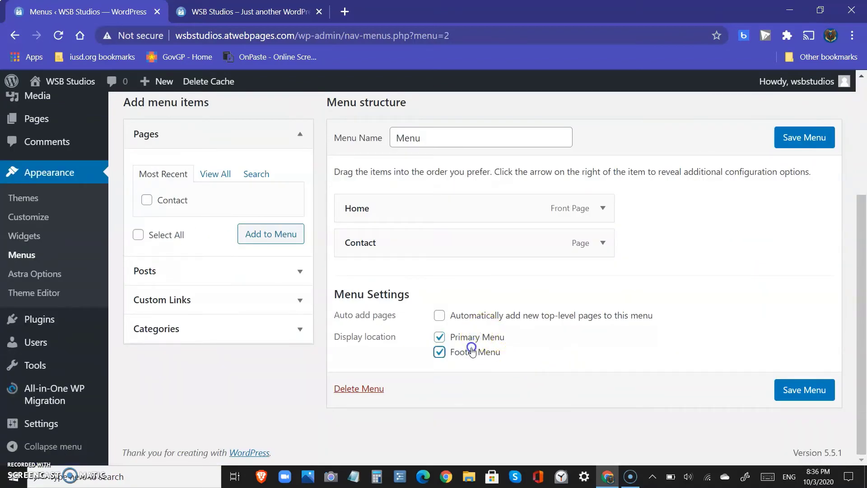
click(454, 317)
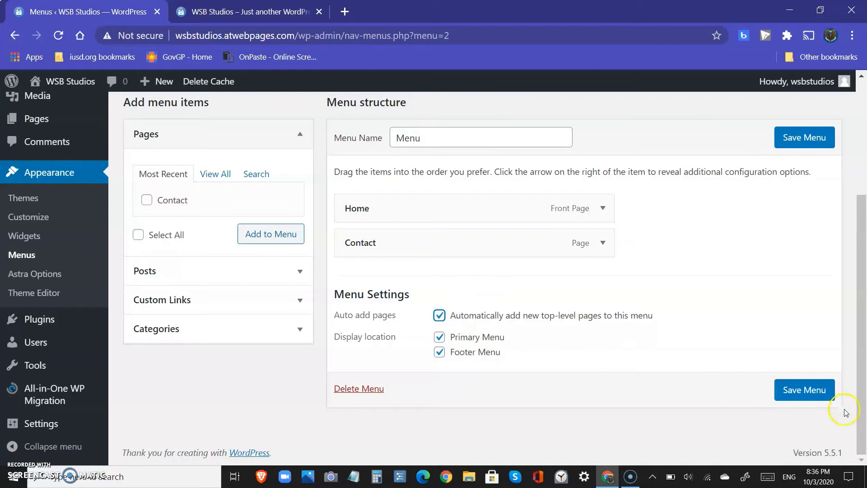
click(812, 389)
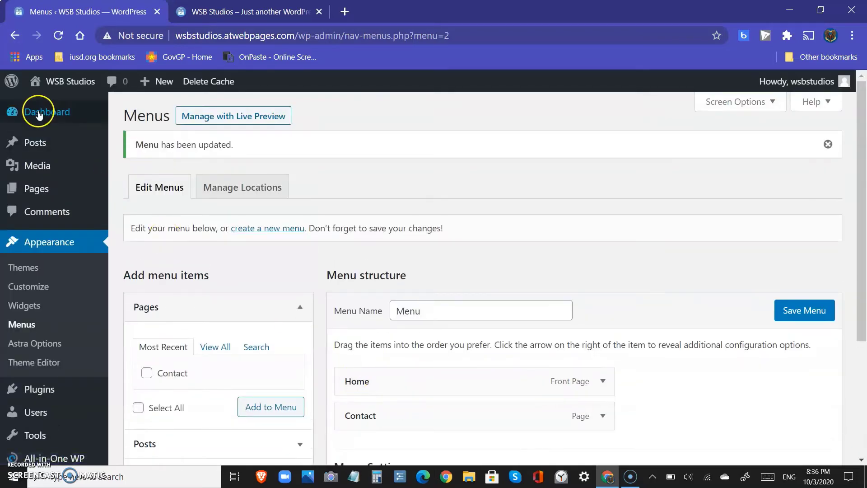
Step: Return to the dashboard home page, reload the live site to check its navigation and Home page content, and close that tab
mouse_move(49, 116)
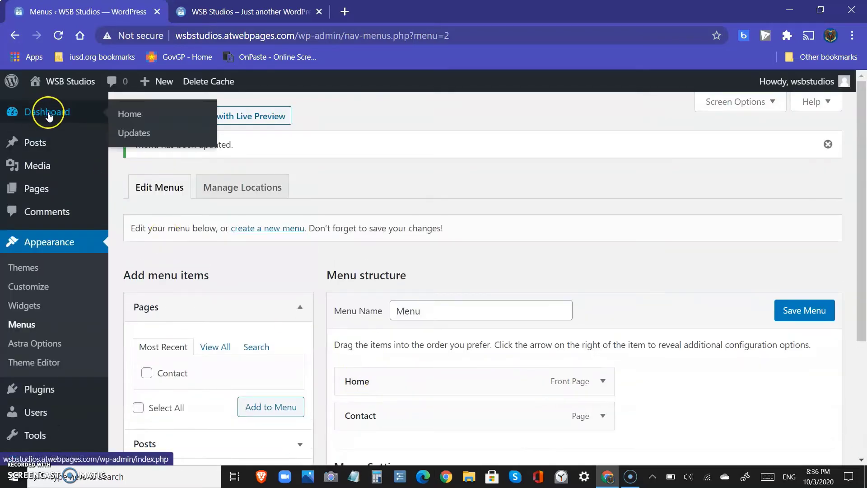
click(131, 114)
key(ctrl+Tab)
key(F5)
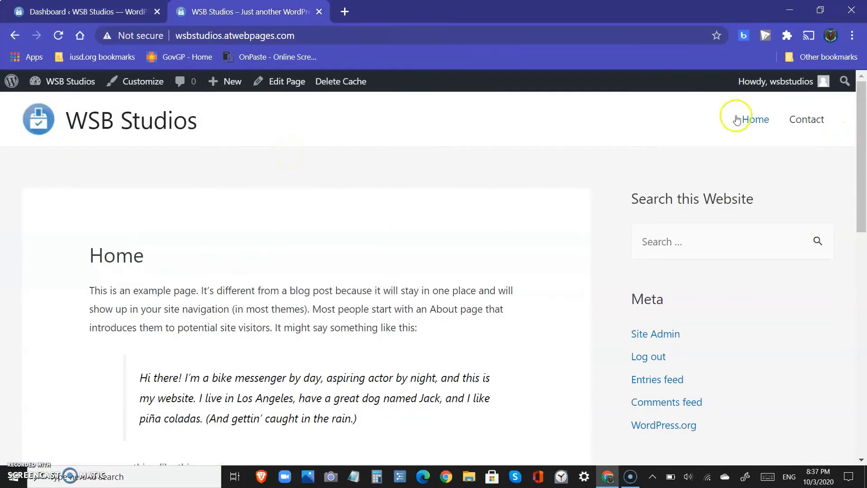
scroll(546, 261, down, 4)
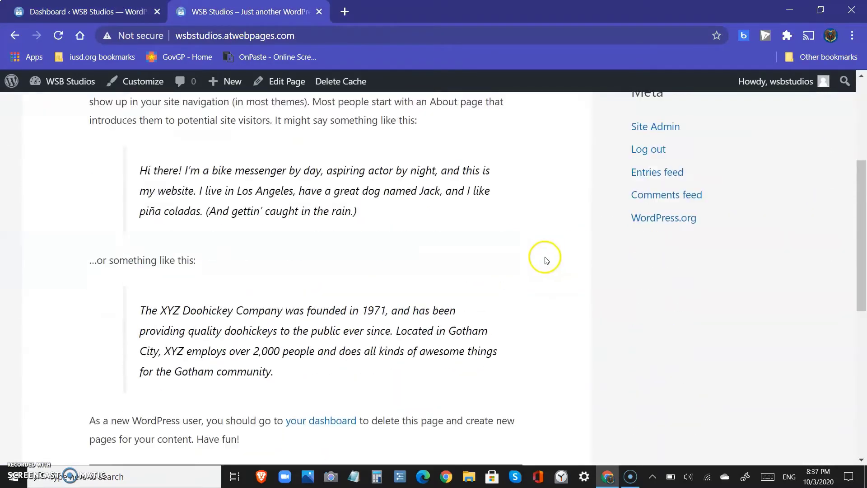
scroll(546, 260, down, 6)
scroll(545, 287, up, 6)
scroll(546, 287, down, 6)
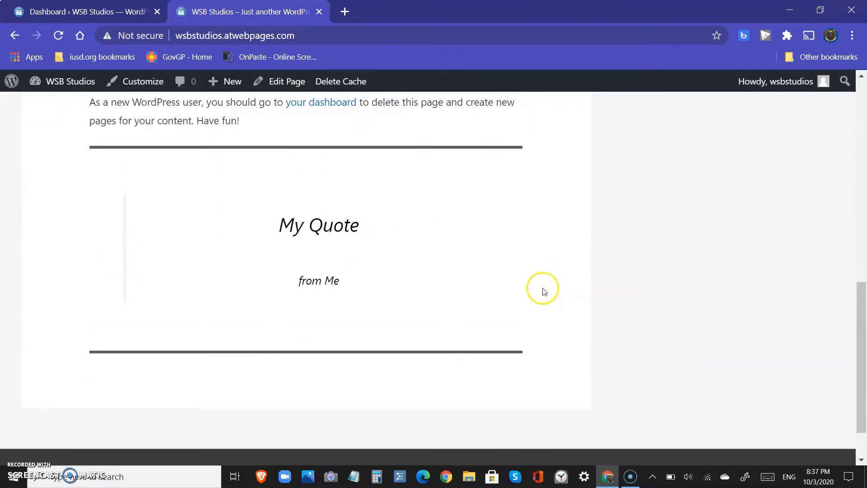
scroll(538, 285, up, 10)
key(ctrl+w)
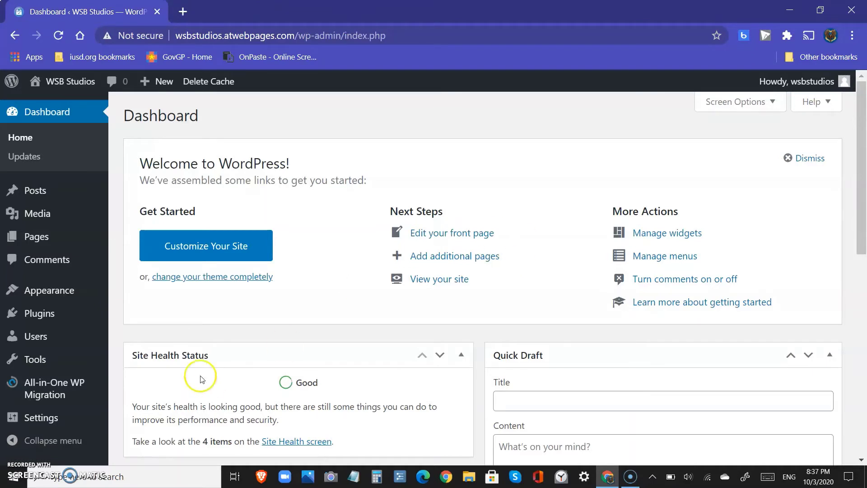
Step: Start adding a new plugin and search the plugin directory for "Login Screen"
click(27, 316)
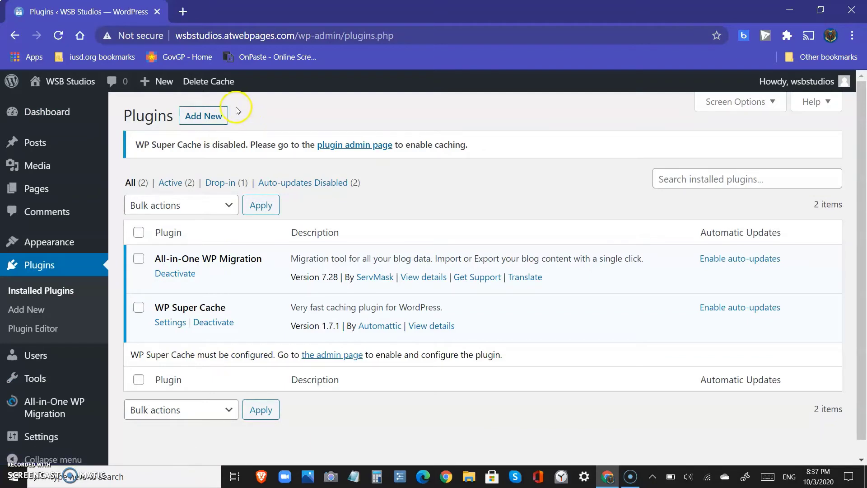
click(219, 116)
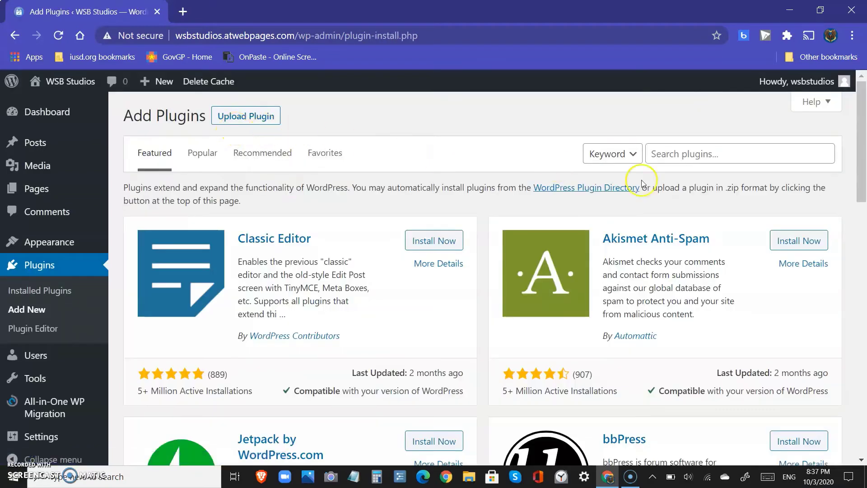
click(692, 159)
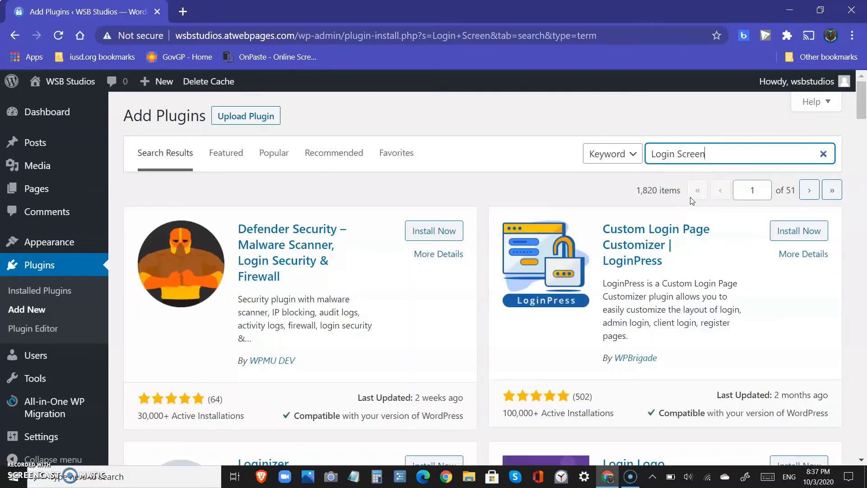
Step: Install and activate the Custom Login Page Customizer | LoginPress plugin from the search results
scroll(678, 216, down, 4)
scroll(664, 235, up, 3)
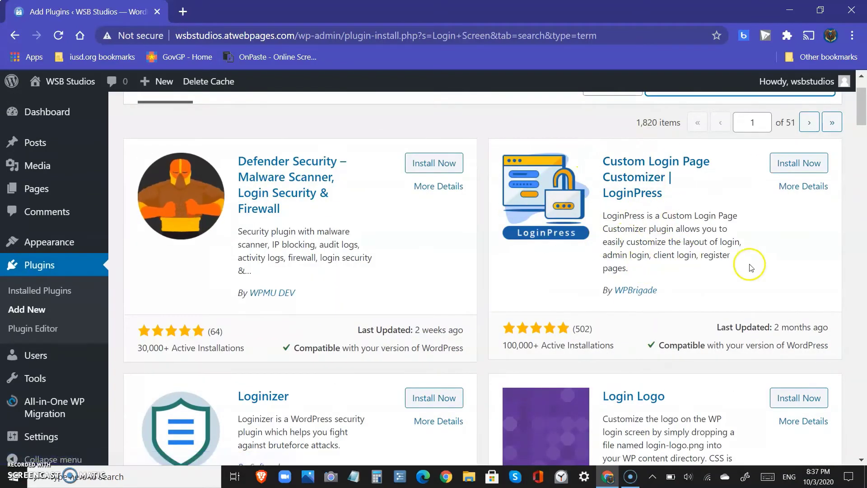
click(798, 164)
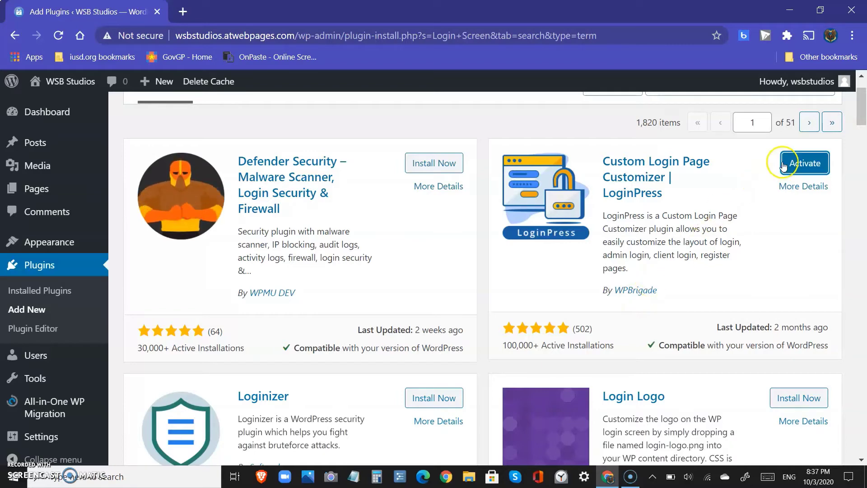
click(785, 163)
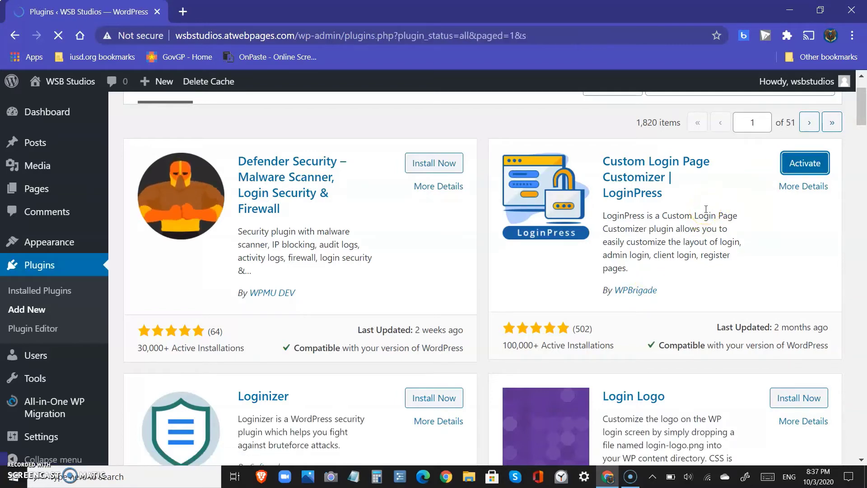
Step: Open the LoginPress customizer for the login page, skipping the data-sharing opt-in
scroll(632, 246, down, 1)
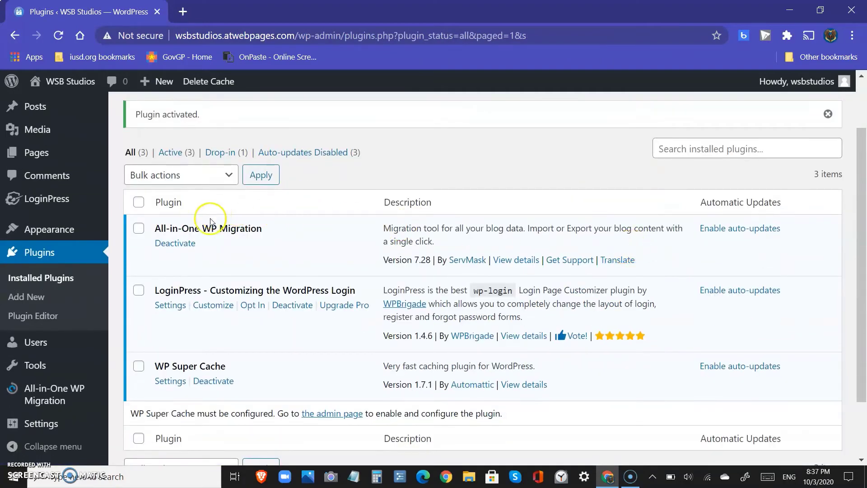
scroll(112, 342, up, 2)
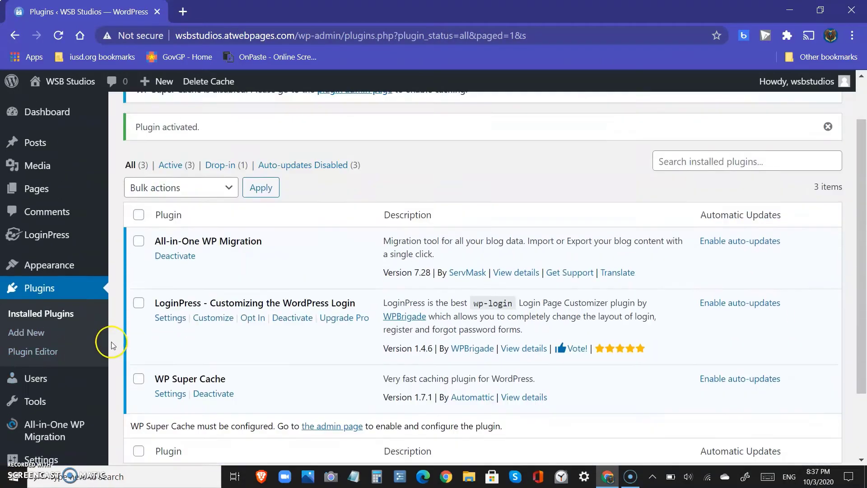
mouse_move(72, 263)
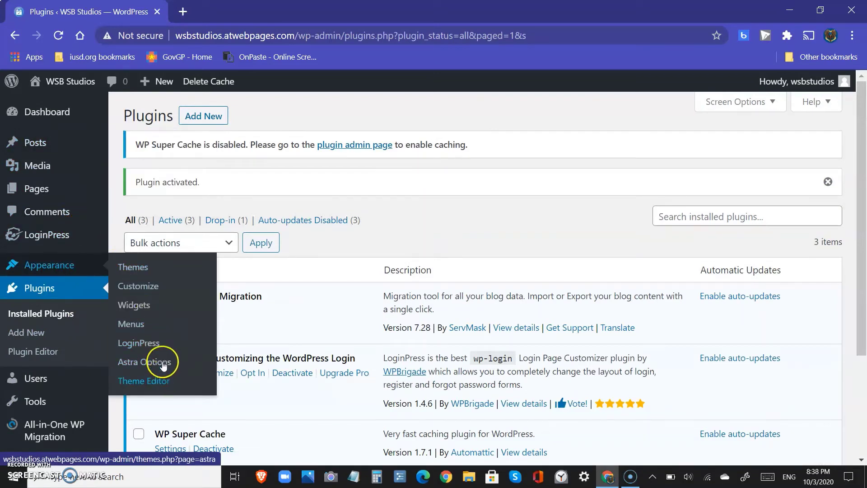
click(154, 342)
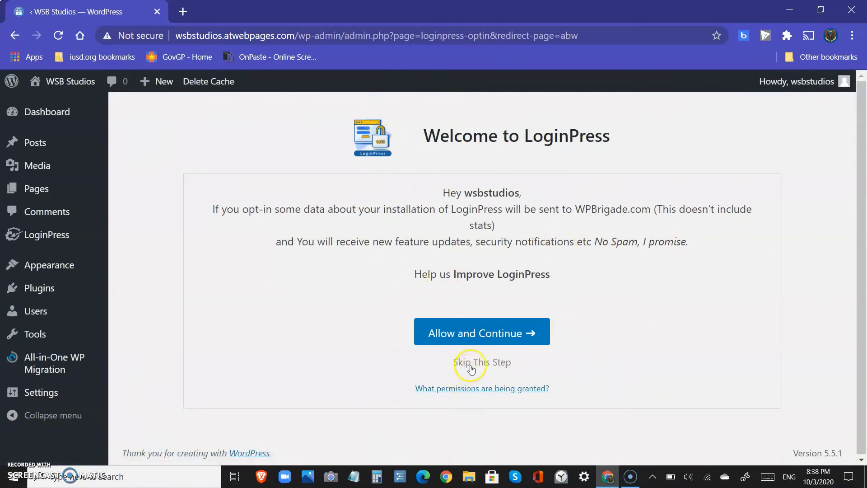
click(471, 368)
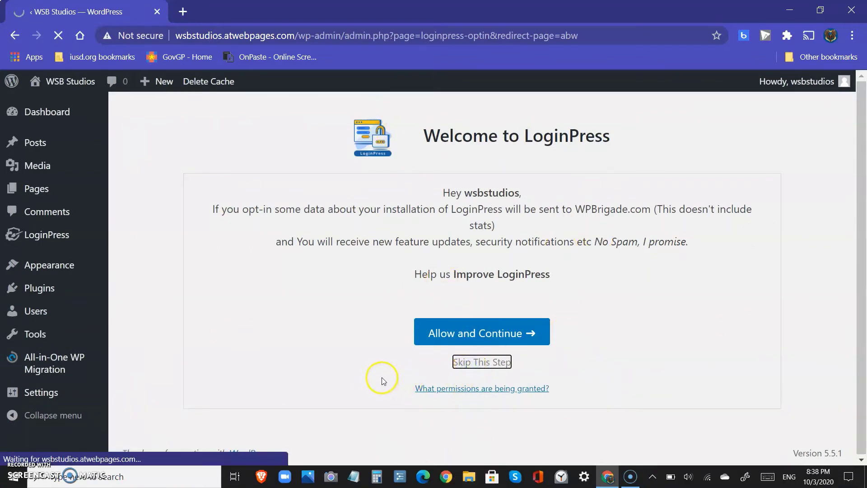
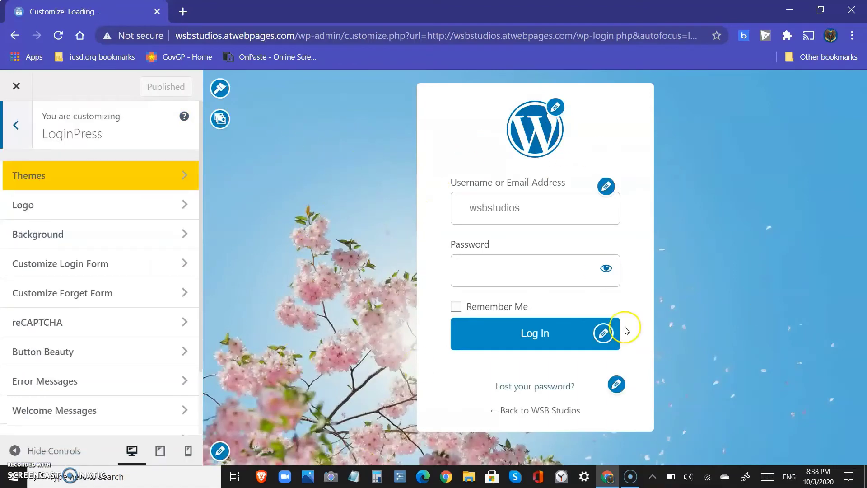
Step: Replace the login page logo with aclu_2018_icons_voting_rights.png from the media library
click(555, 108)
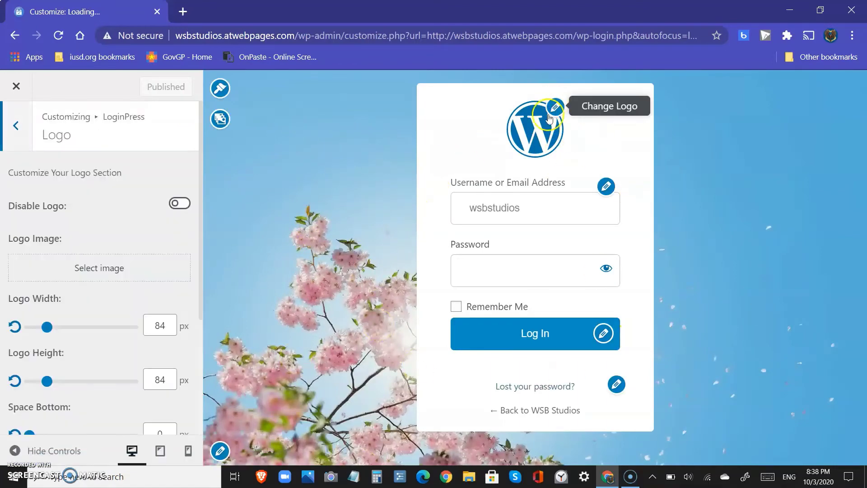
scroll(90, 224, down, 2)
click(131, 209)
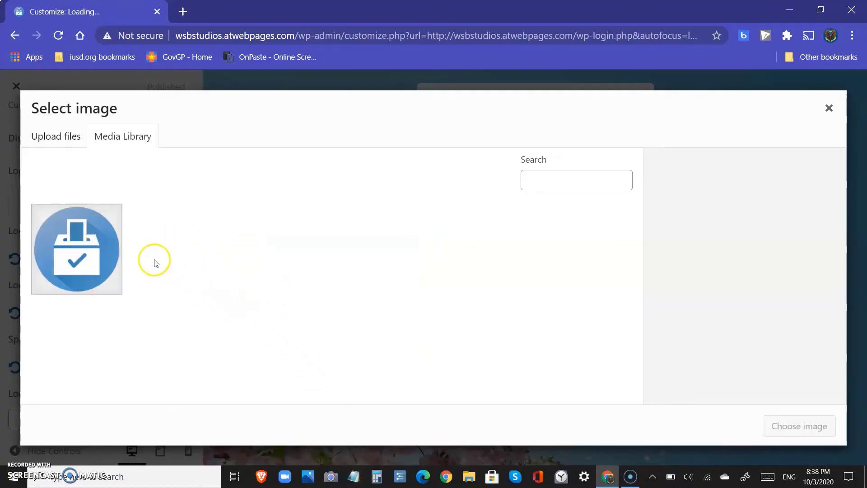
click(81, 234)
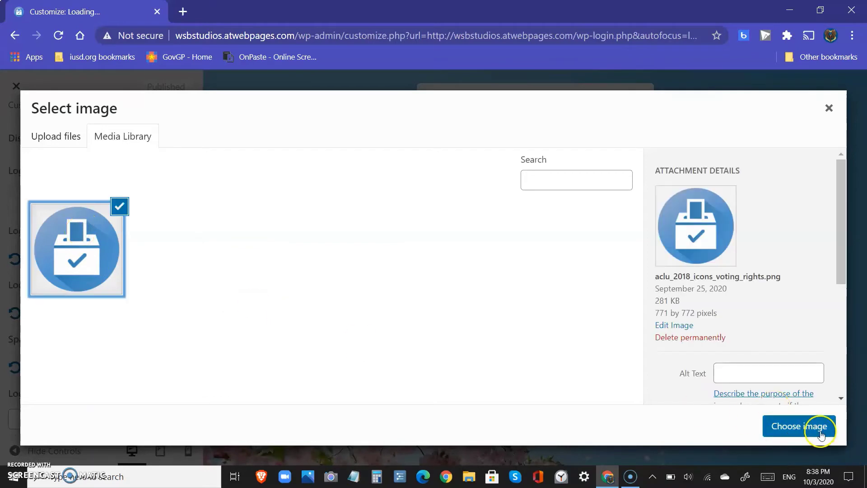
click(819, 427)
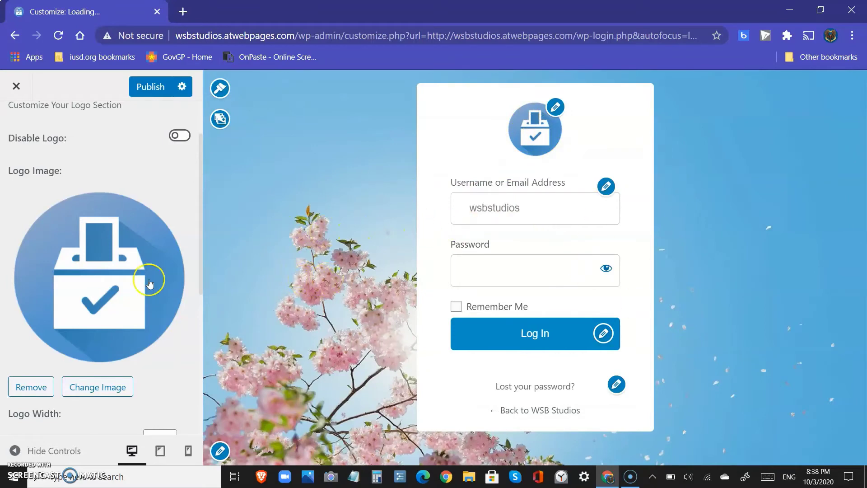
Step: Enlarge the login logo to a width of about 165 px and a height of about 102 px
scroll(150, 283, down, 5)
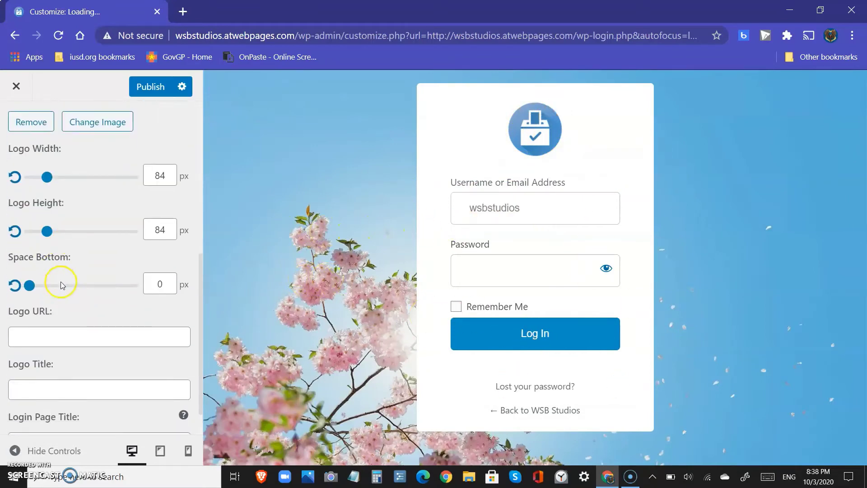
scroll(63, 284, up, 7)
scroll(138, 330, down, 2)
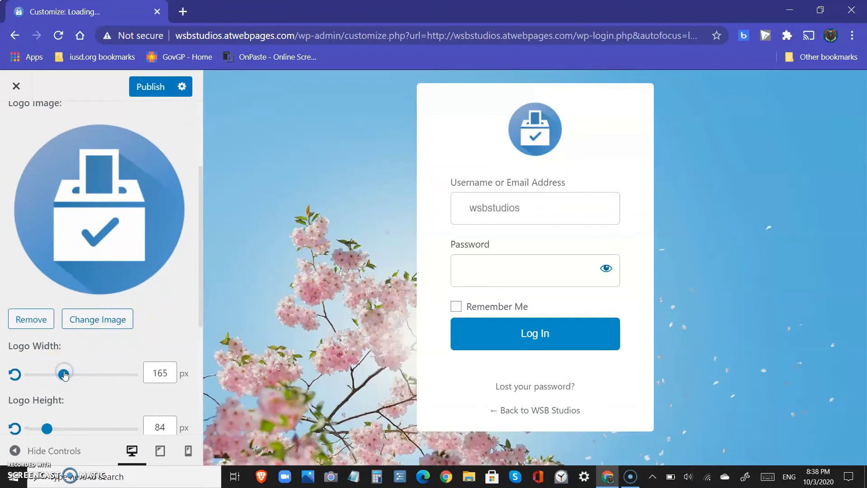
scroll(63, 382, down, 1)
mouse_move(53, 368)
mouse_down()
mouse_move(63, 369)
mouse_move(57, 362)
mouse_up()
drag(53, 361, 52, 362)
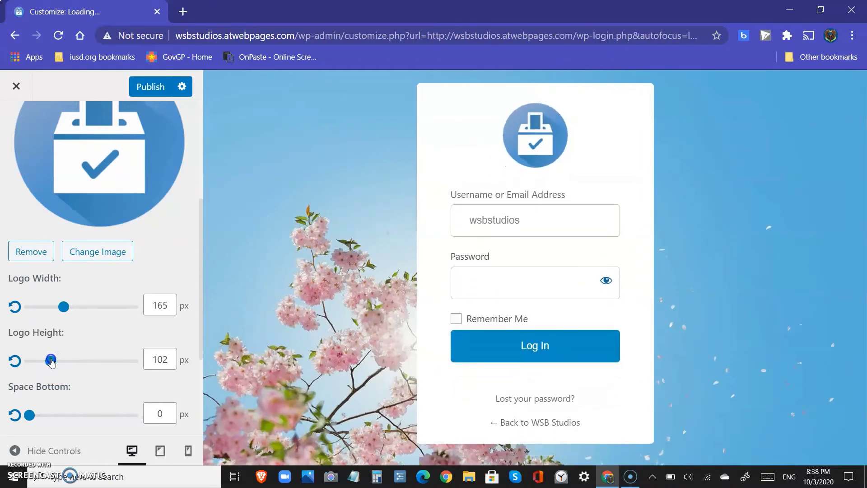
Step: Publish the logo changes and close the customizer
scroll(48, 206, up, 4)
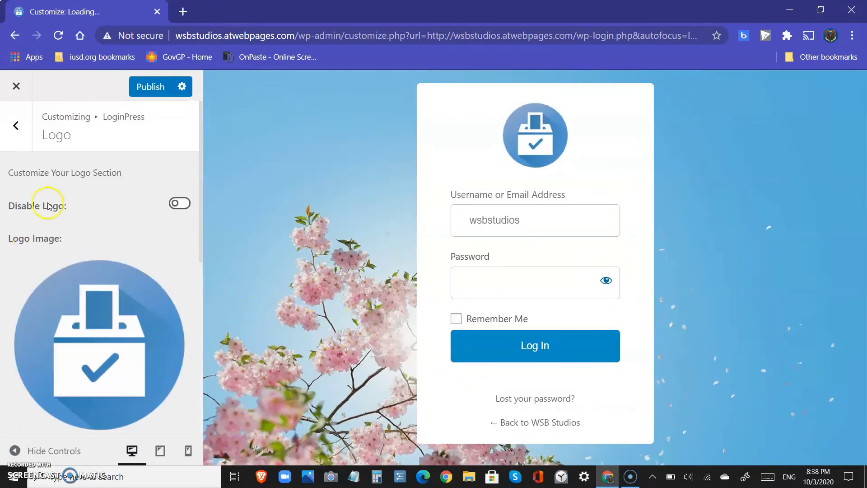
click(136, 87)
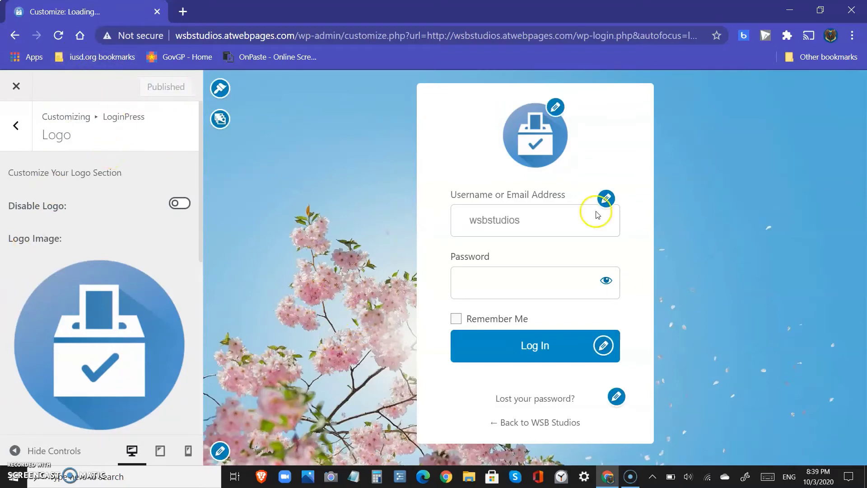
click(16, 86)
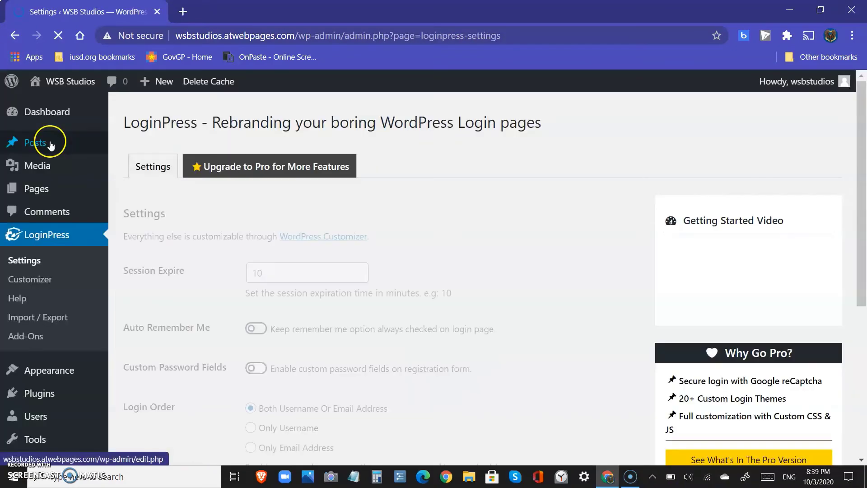
Step: Go to the installed plugins, start adding a new one and search the plugin directory for "Loginizer"
scroll(49, 370, down, 3)
mouse_move(45, 388)
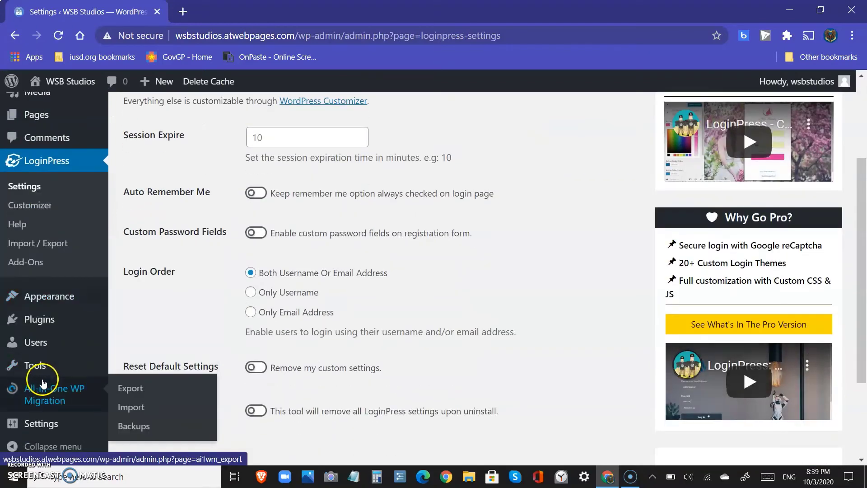
mouse_move(33, 316)
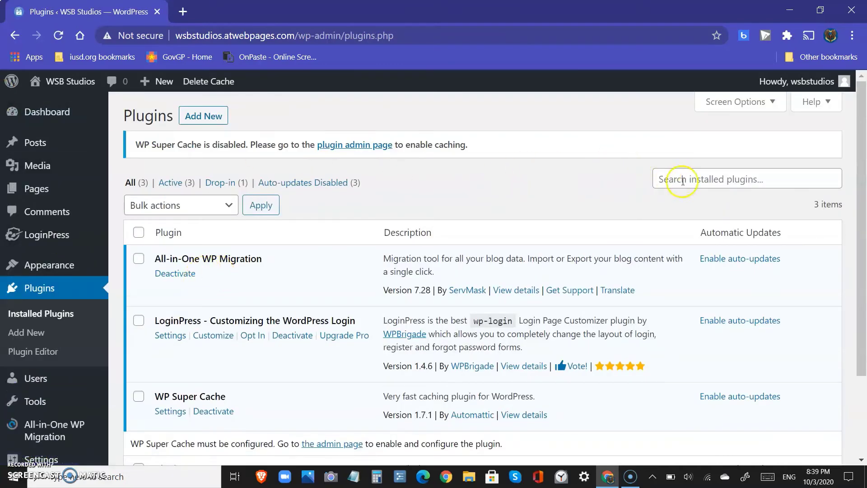
click(205, 117)
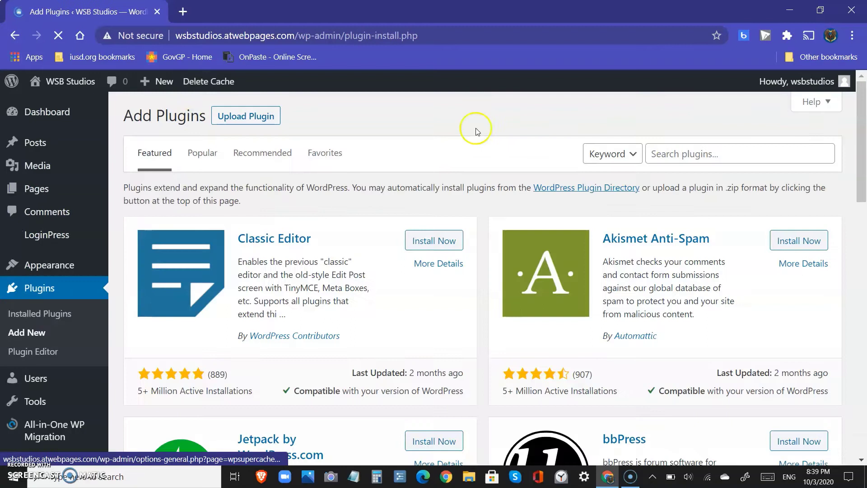
click(716, 151)
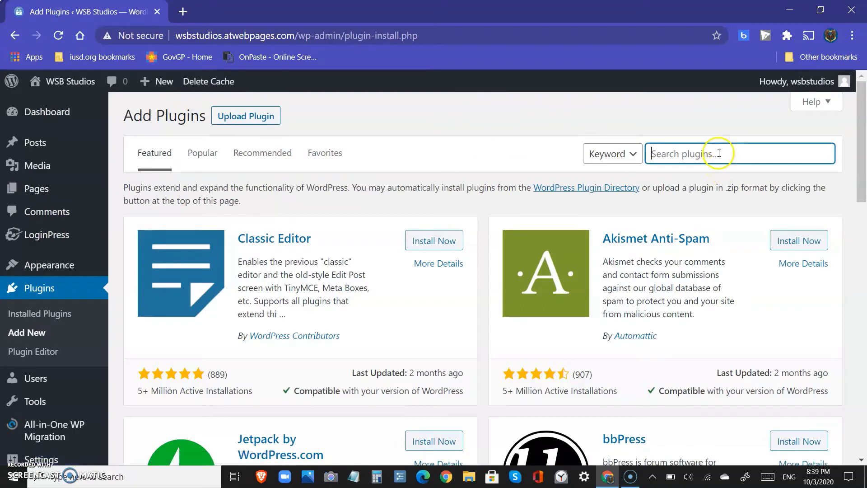
text(Loginiz)
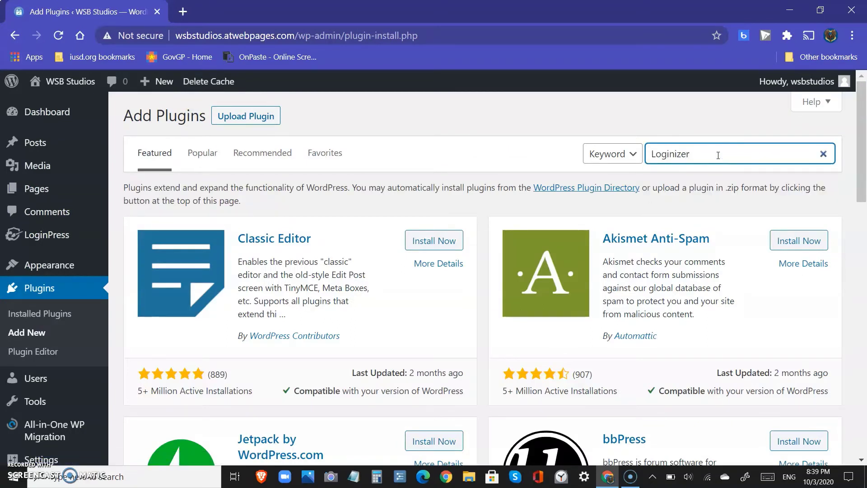
text(er)
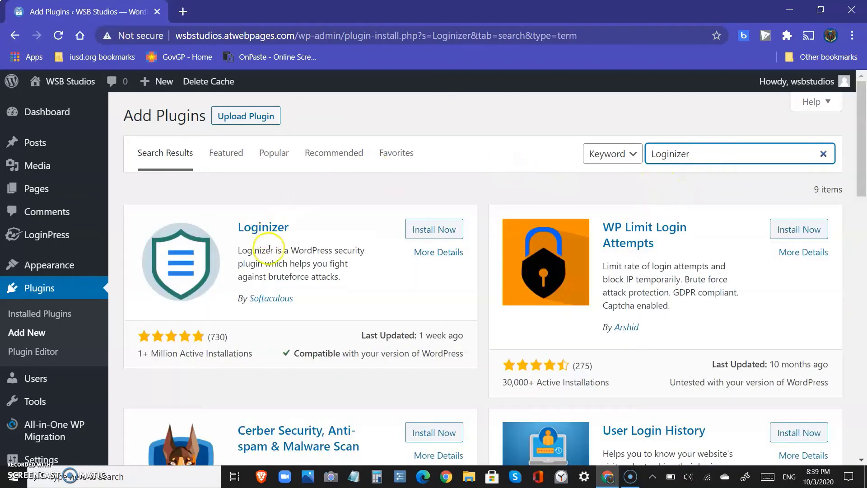
Step: Install and activate the Loginizer plugin by Softaculous from the search results
click(413, 226)
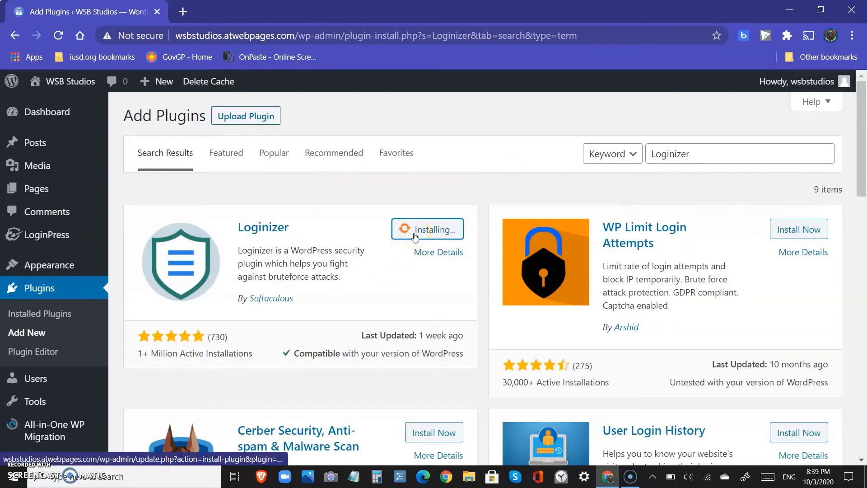
click(433, 231)
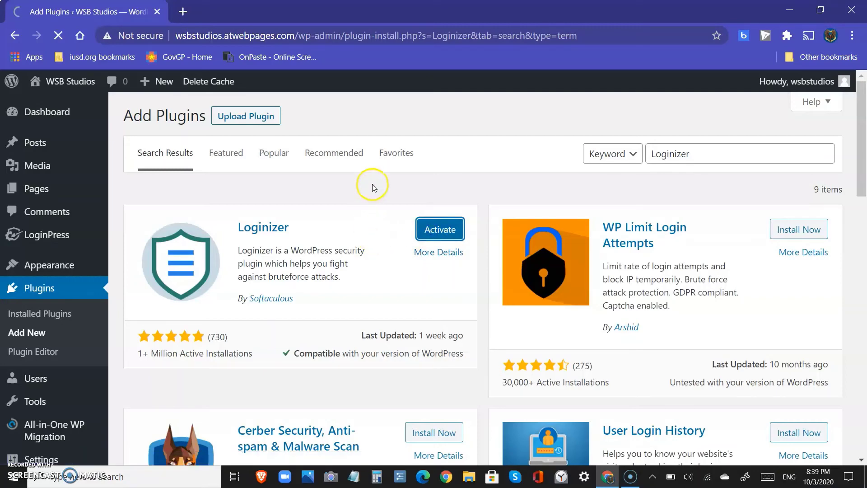
scroll(403, 273, down, 3)
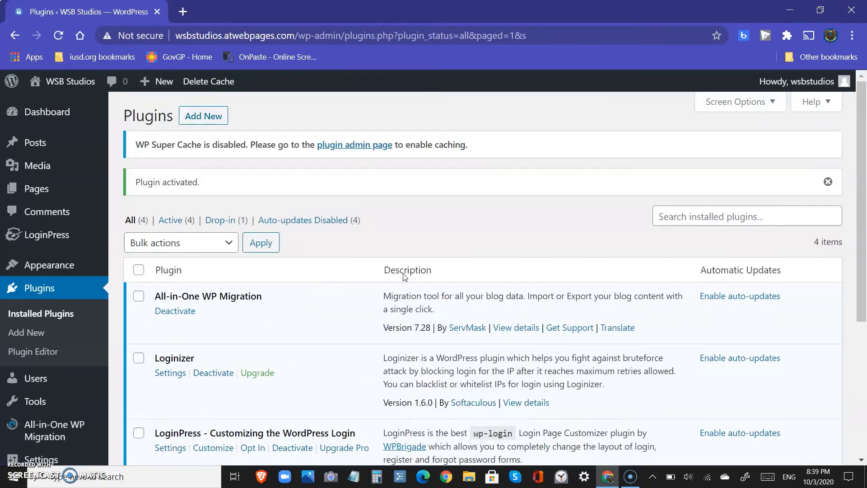
Step: Open Loginizer's settings from the installed plugins and examine its dashboard's system information and file permissions
scroll(395, 270, down, 3)
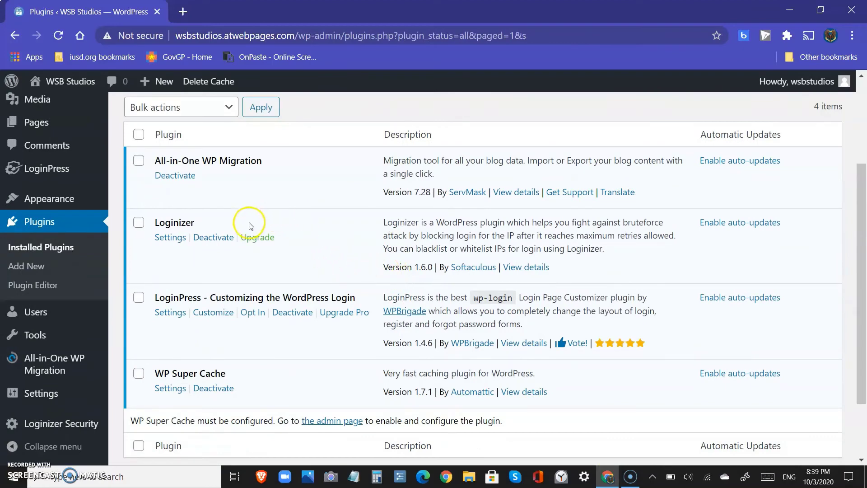
click(171, 238)
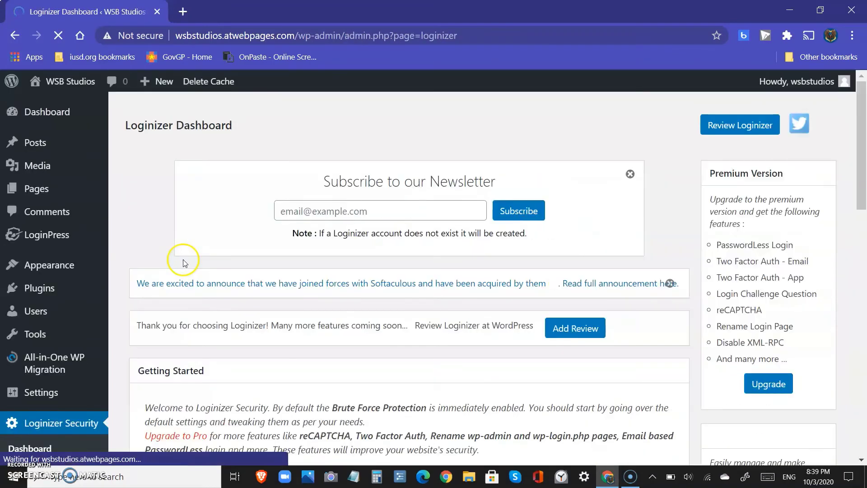
scroll(484, 208, down, 6)
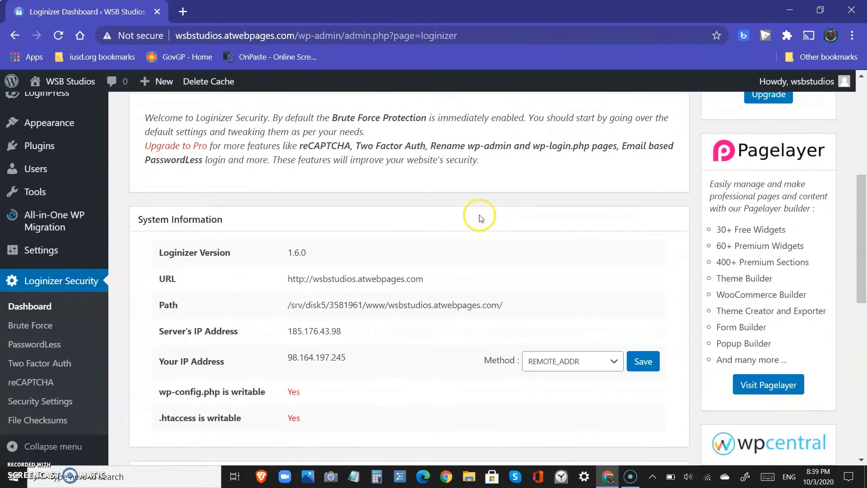
scroll(480, 218, down, 7)
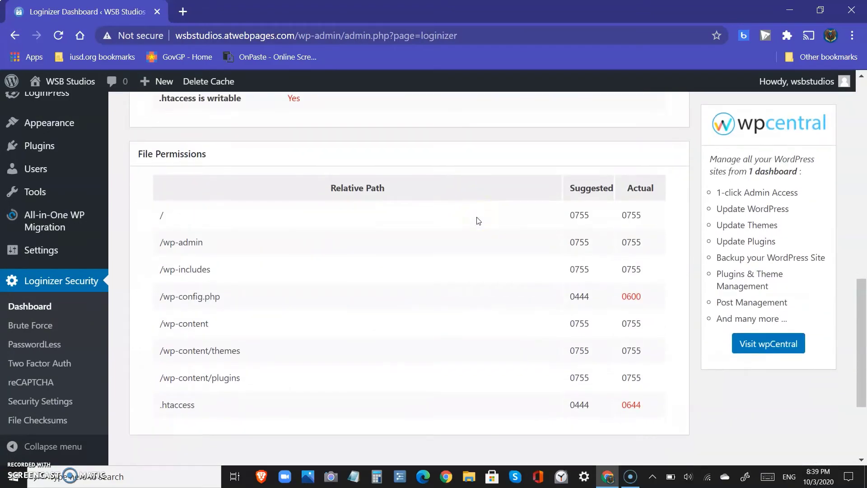
scroll(551, 281, up, 13)
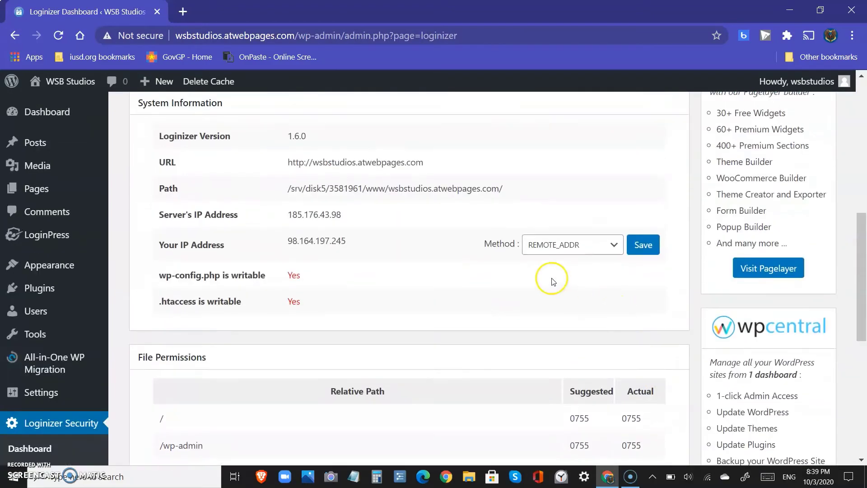
scroll(657, 231, down, 15)
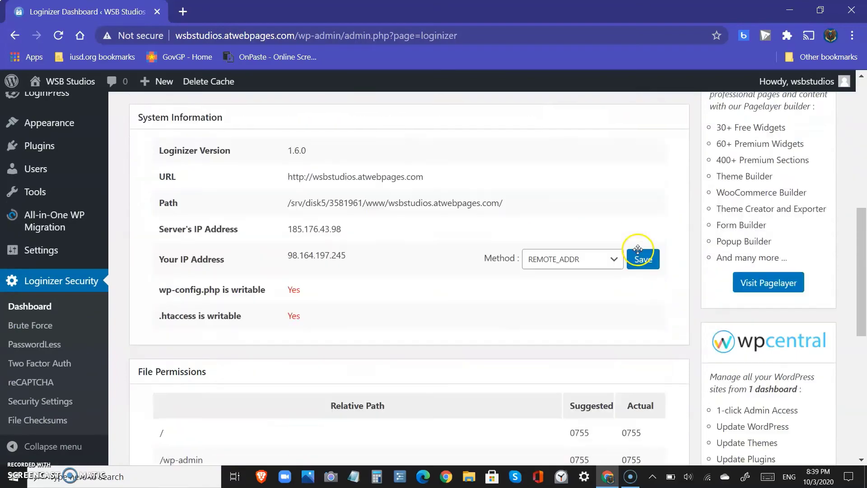
scroll(624, 253, up, 15)
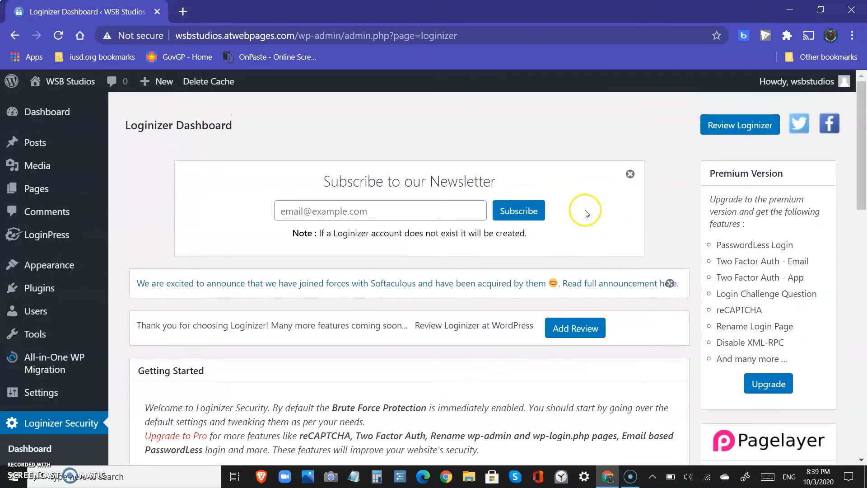
scroll(581, 194, down, 5)
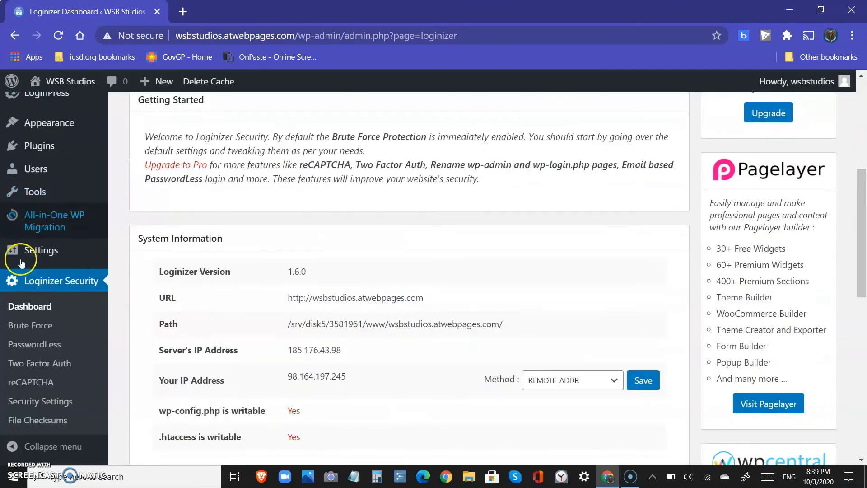
Step: Open Loginizer's Brute Force settings and examine the failed login logs, lockout limits, IP whitelist and error message options
click(36, 343)
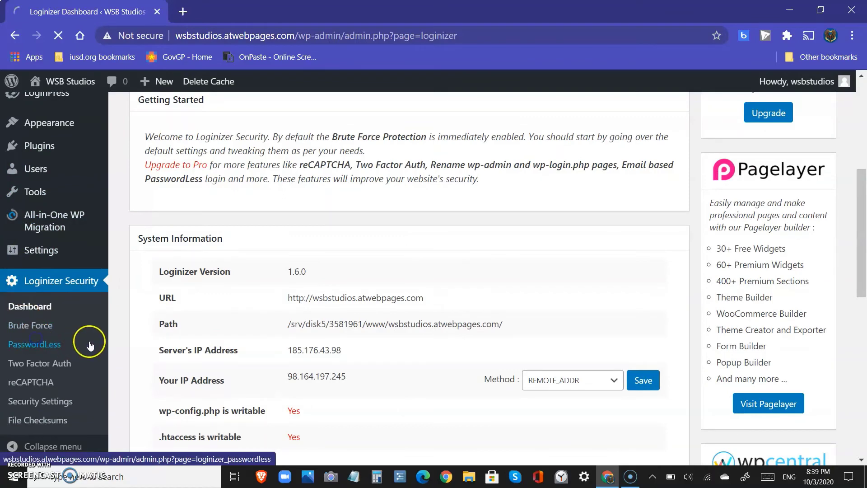
scroll(68, 323, down, 2)
scroll(54, 327, down, 1)
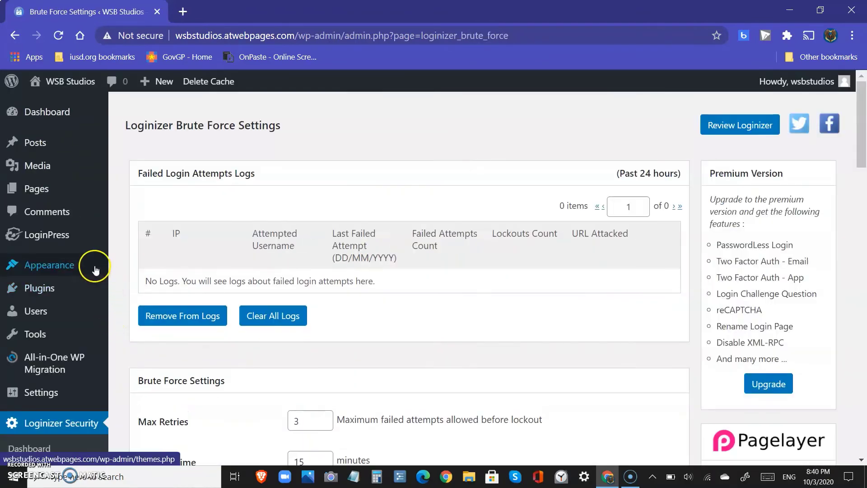
scroll(136, 271, down, 1)
scroll(361, 332, up, 1)
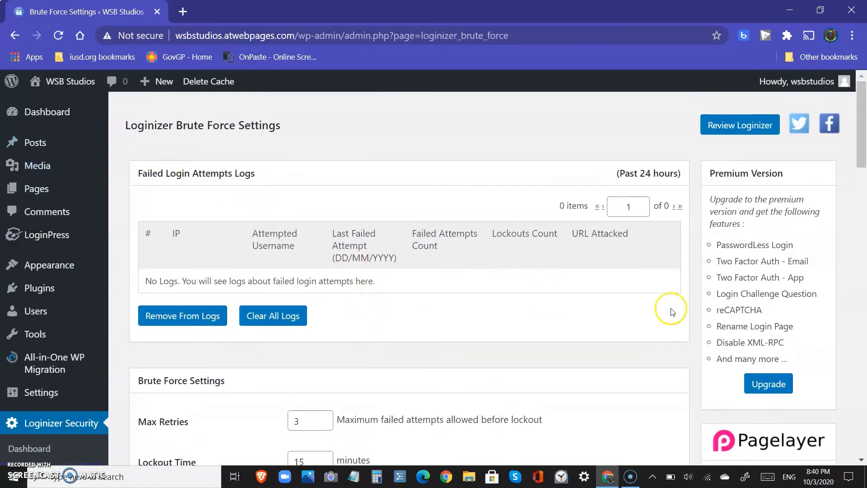
scroll(468, 271, down, 5)
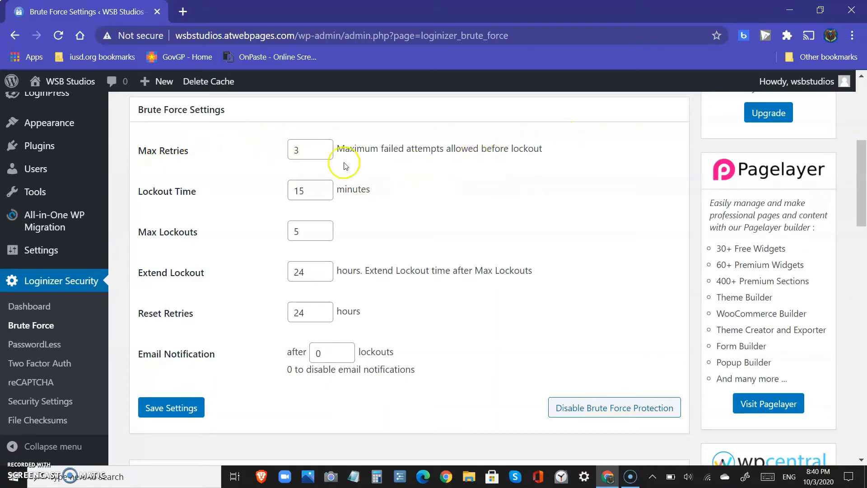
scroll(320, 222, up, 5)
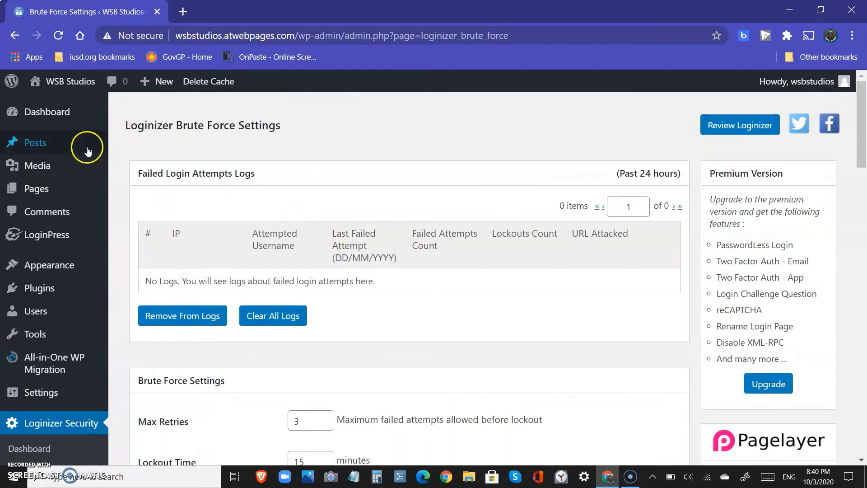
scroll(439, 276, down, 6)
scroll(437, 286, down, 15)
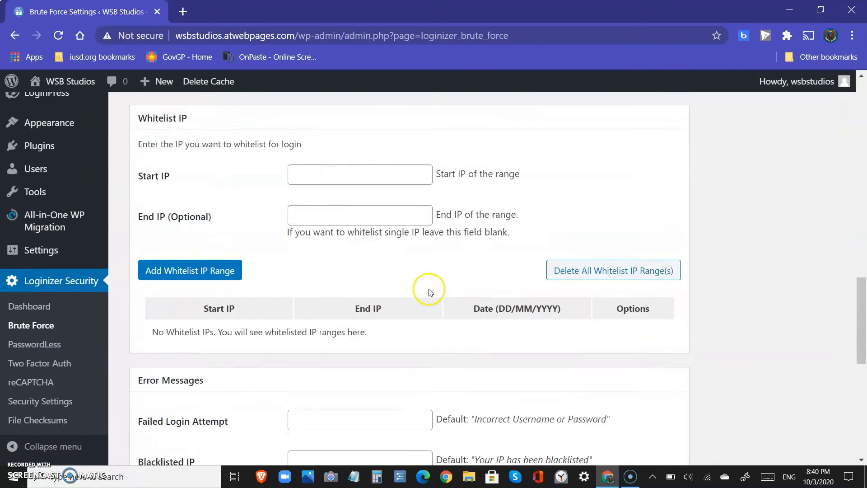
scroll(316, 284, up, 20)
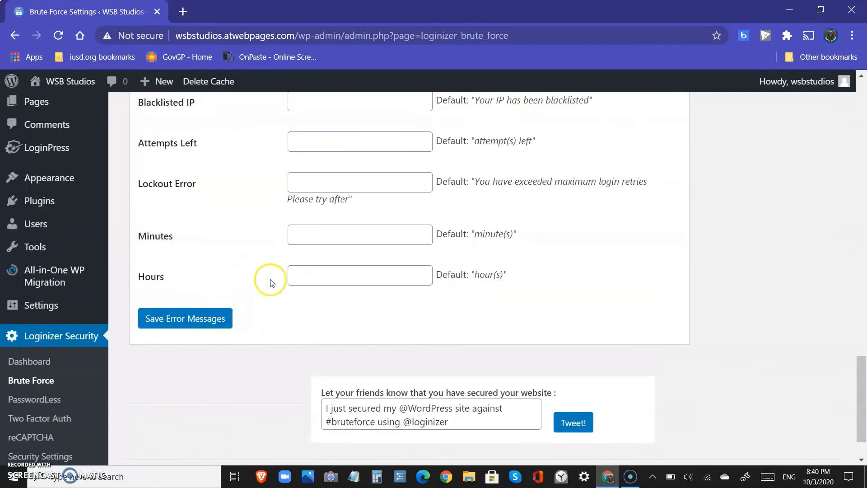
mouse_move(77, 115)
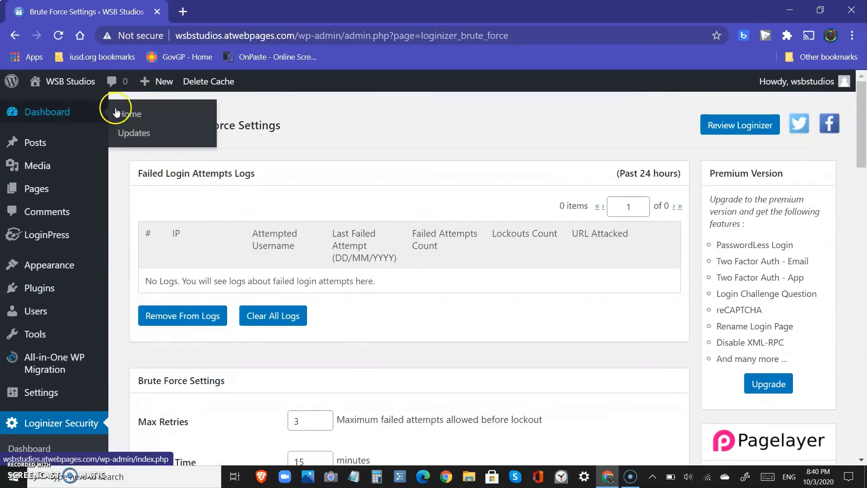
Step: Return to the dashboard home and look over its widgets and the admin navigation, including the Loginizer Security entries
click(125, 113)
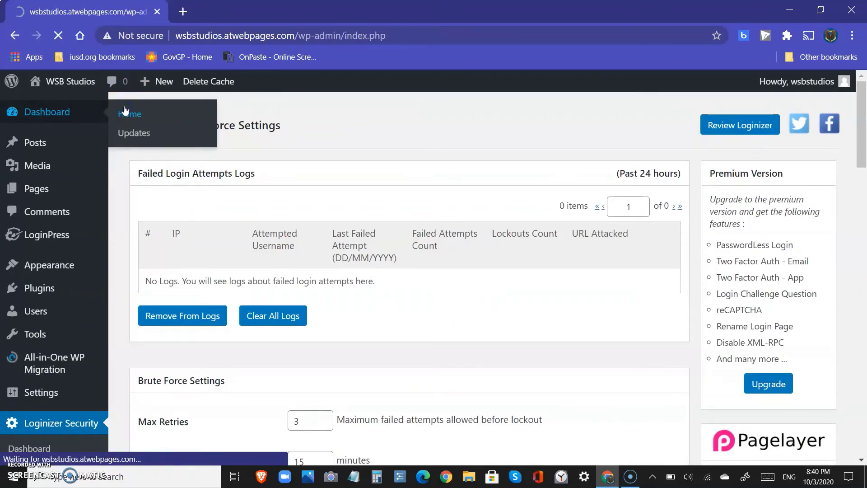
scroll(149, 149, down, 1)
scroll(81, 261, down, 10)
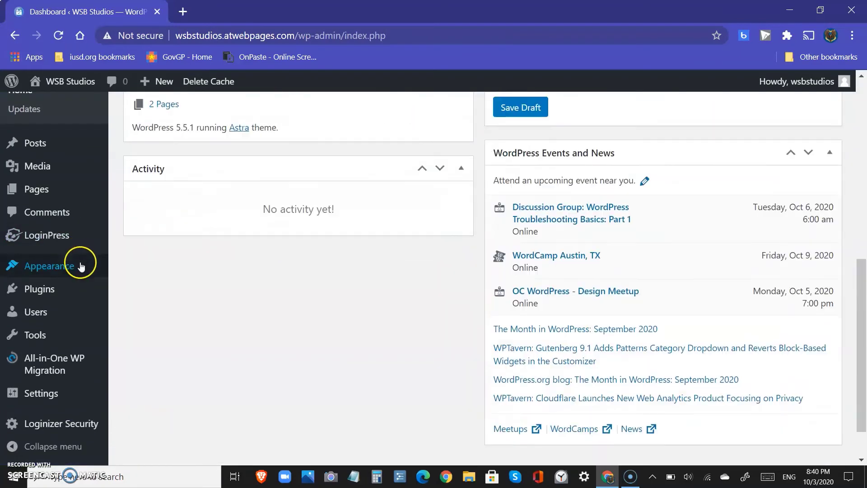
scroll(159, 240, up, 9)
scroll(163, 240, down, 3)
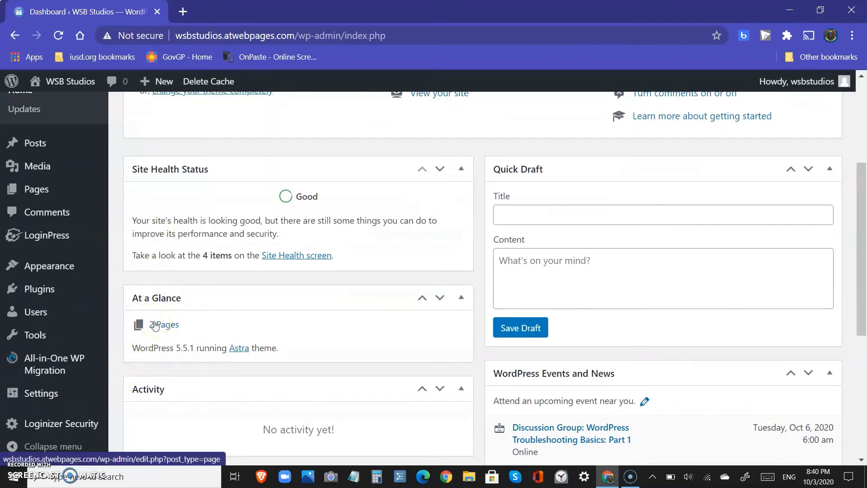
scroll(196, 244, up, 4)
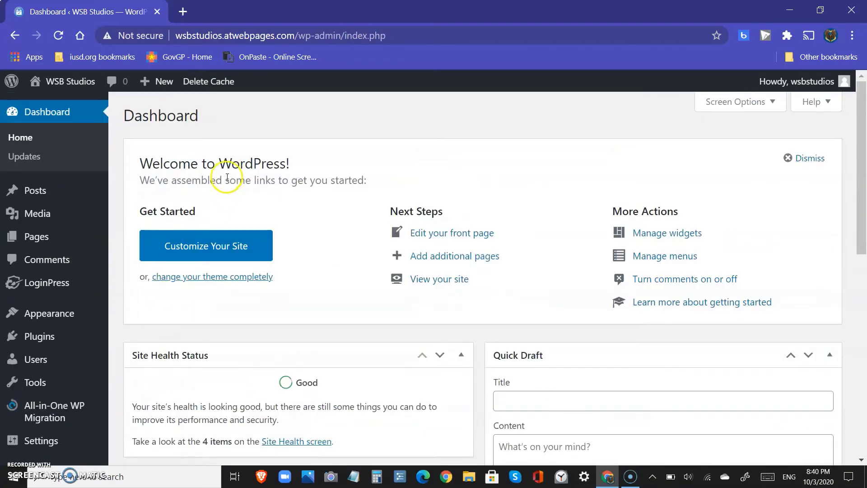
scroll(227, 177, down, 7)
mouse_move(38, 424)
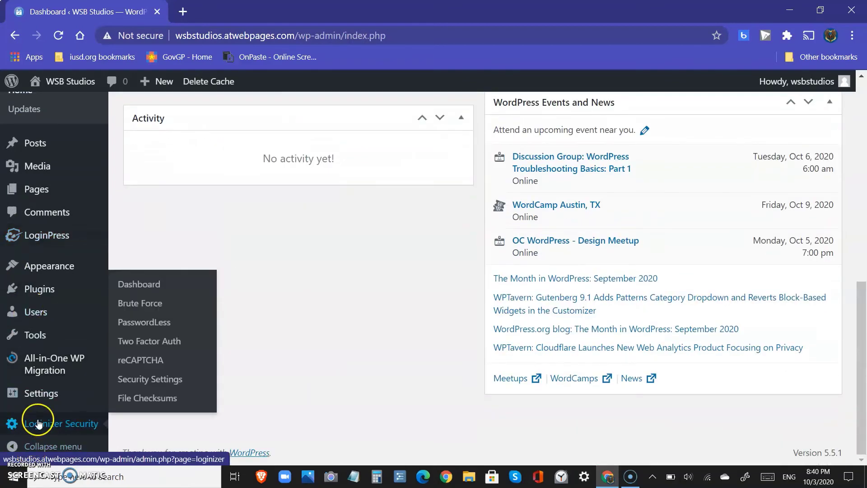
scroll(271, 393, up, 7)
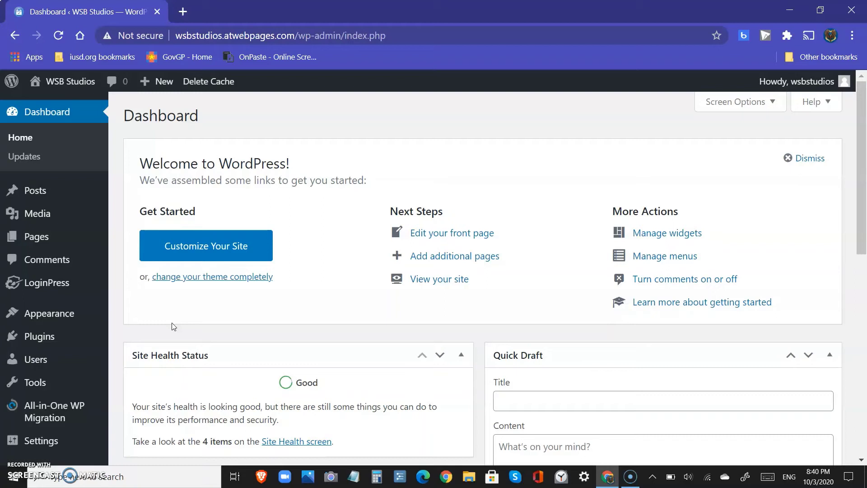
Step: Open the list of all pages, start a new page, dismiss the block editor welcome guide and title the page "Blog"
click(194, 246)
mouse_move(50, 239)
click(120, 239)
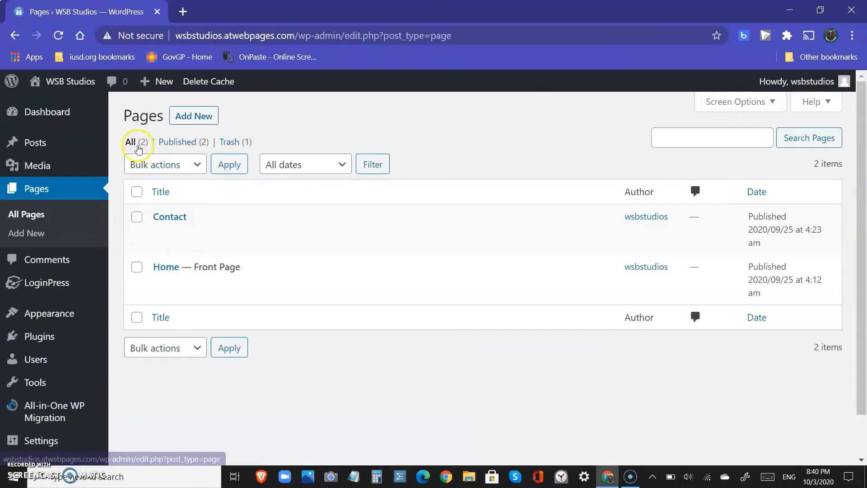
click(185, 117)
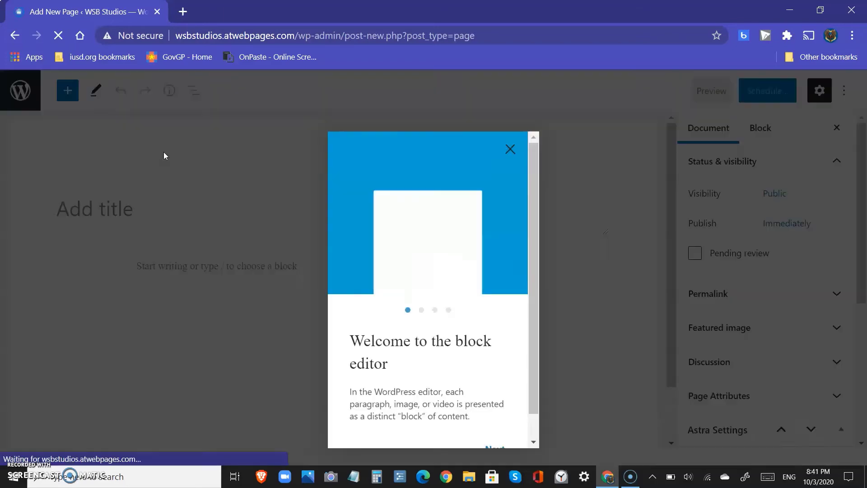
click(511, 127)
click(121, 208)
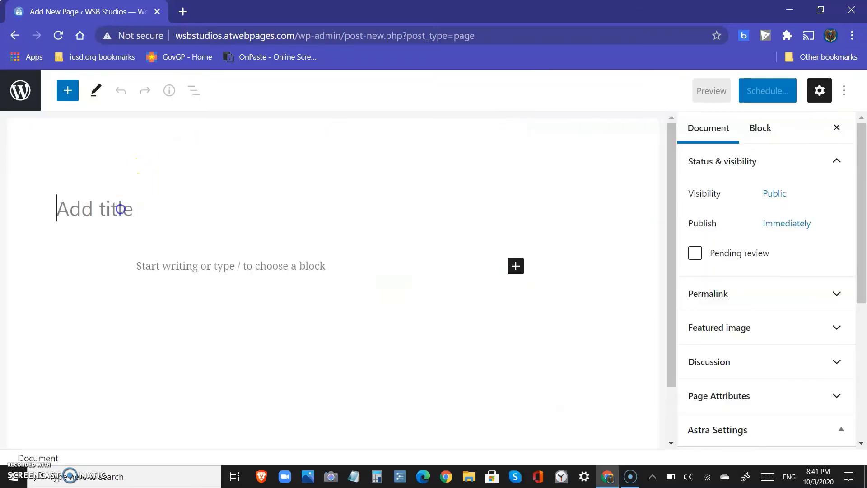
text(Blog)
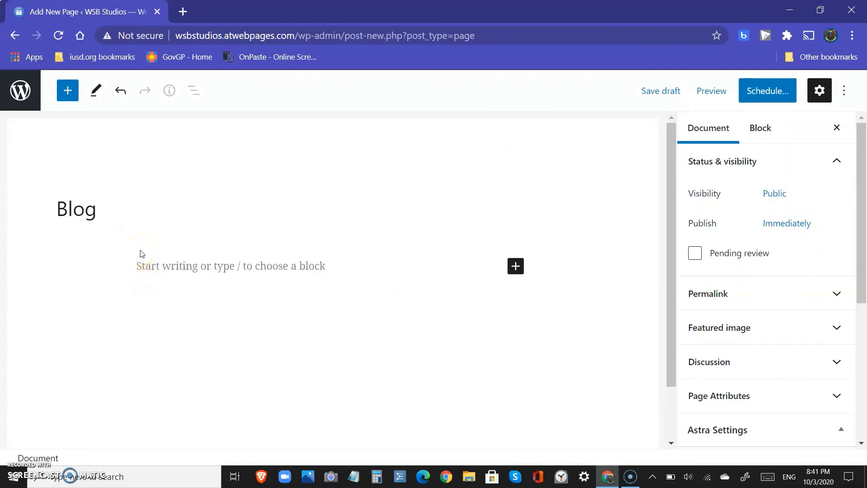
Step: Publish the Blog page with its default visibility and date, and view it on the live site
click(764, 91)
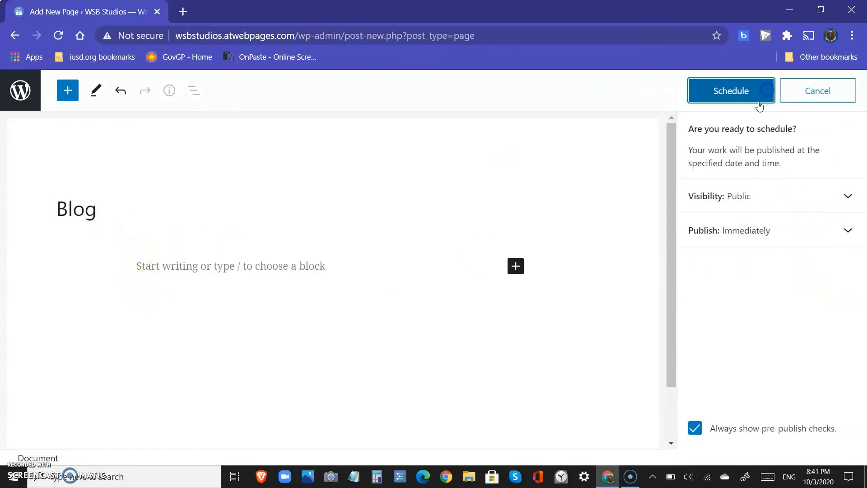
click(759, 91)
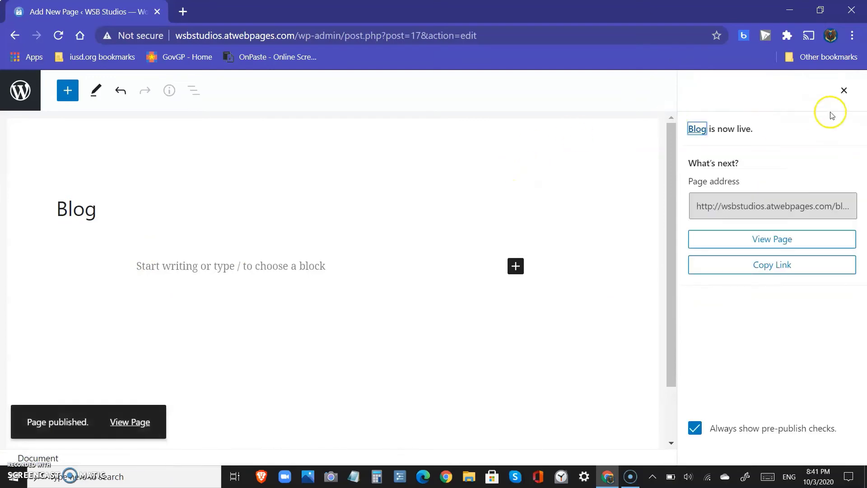
click(697, 130)
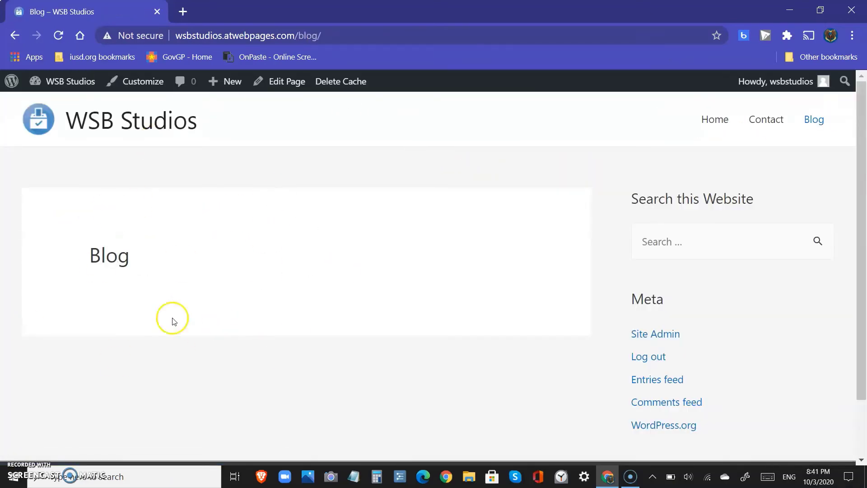
Step: Open the site customizer from the Blog page, leave the theme browser and look through the customization sections, including Global
click(151, 91)
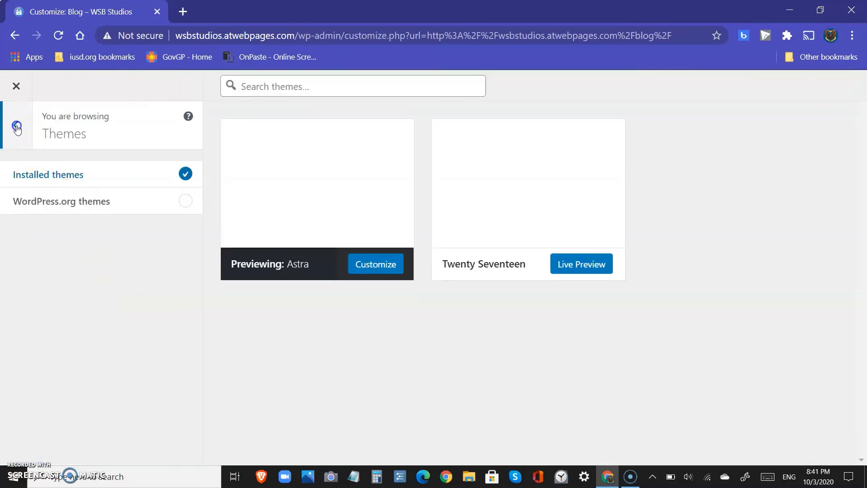
click(18, 128)
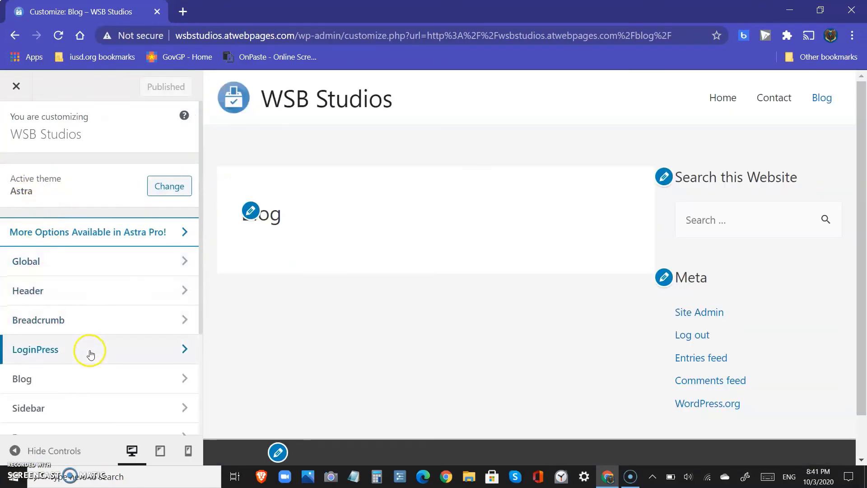
scroll(90, 354, down, 3)
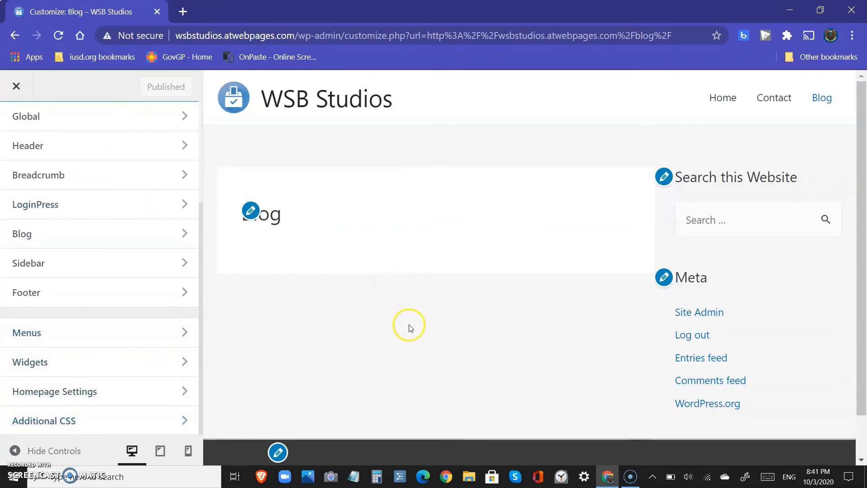
scroll(68, 165, up, 2)
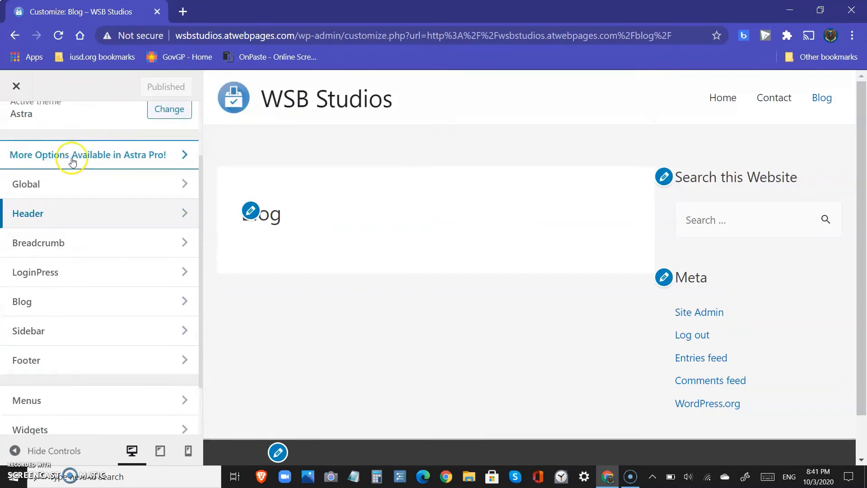
click(50, 185)
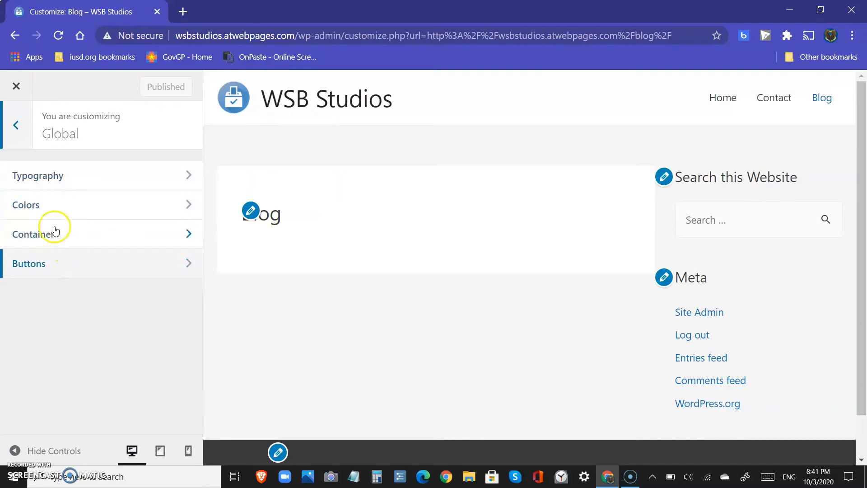
click(27, 144)
scroll(60, 217, down, 2)
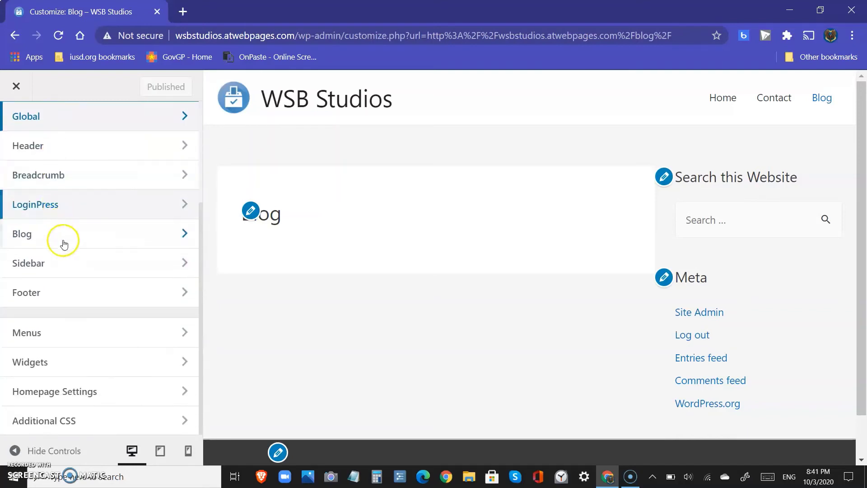
Step: Set the posts page to Blog in the Homepage Settings, check the Blog preview, publish the change and leave the customizer
click(61, 390)
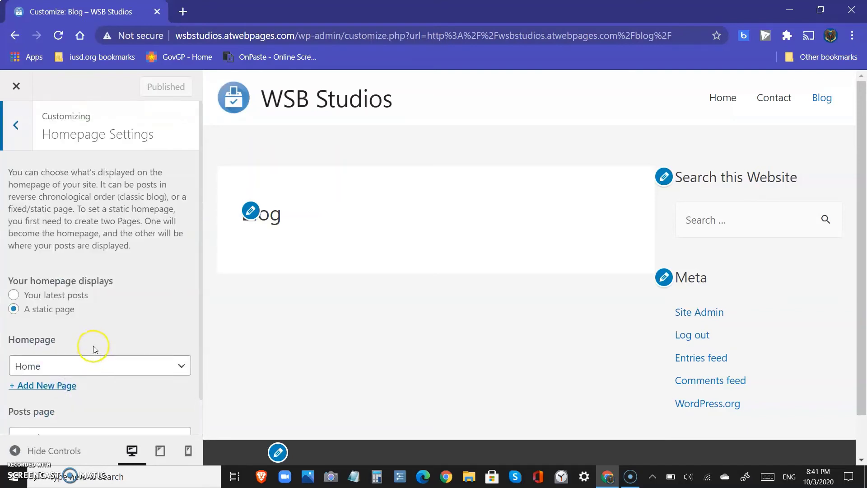
scroll(95, 352, down, 1)
click(94, 404)
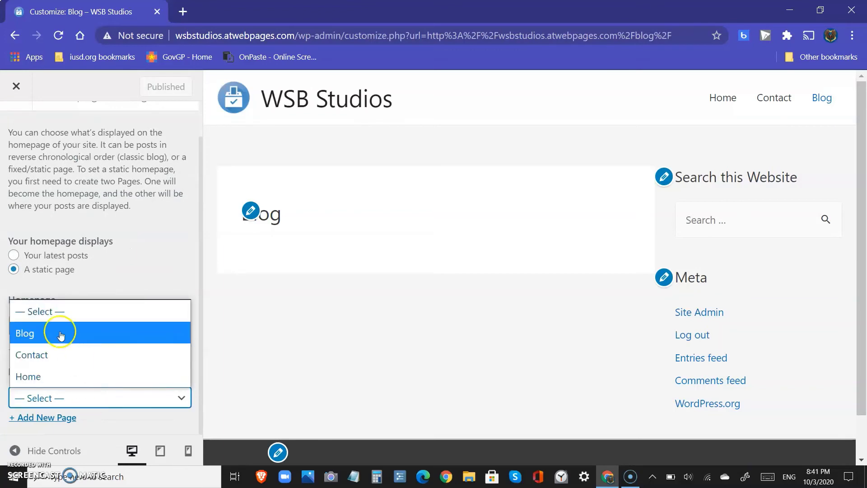
click(56, 333)
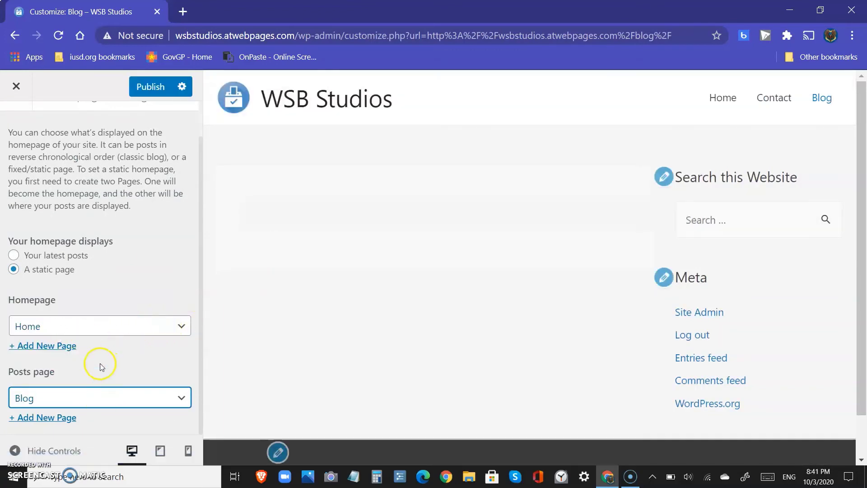
click(315, 304)
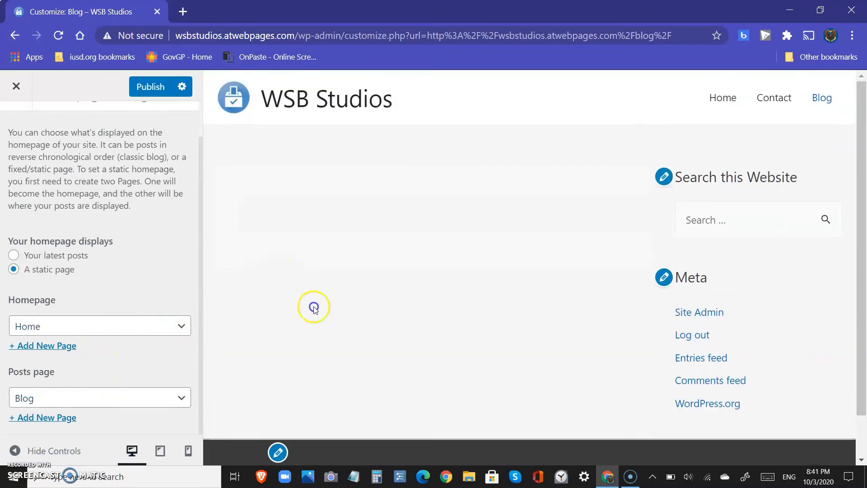
click(832, 99)
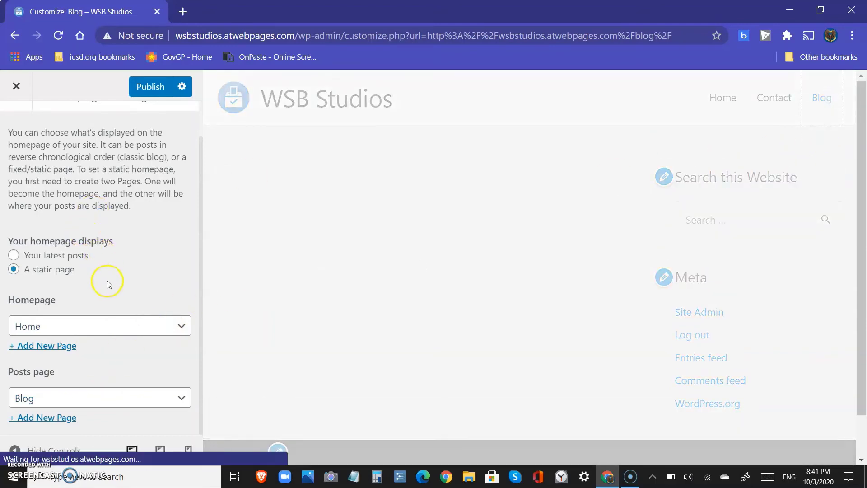
click(144, 94)
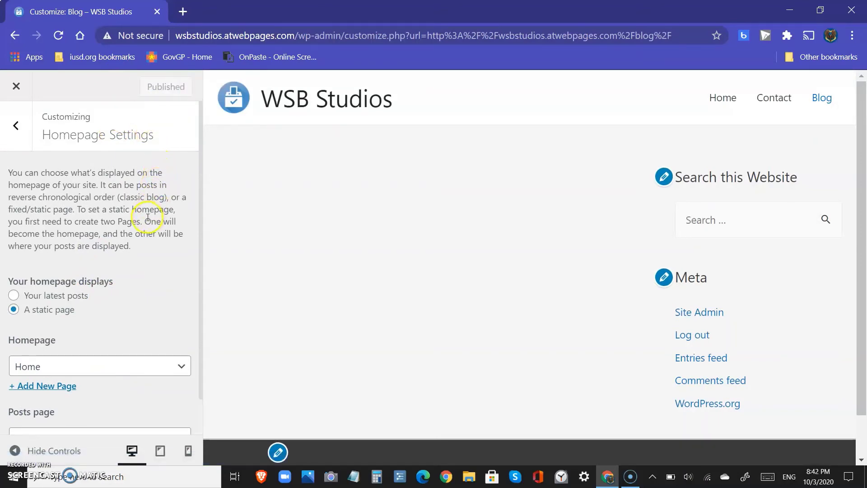
click(15, 134)
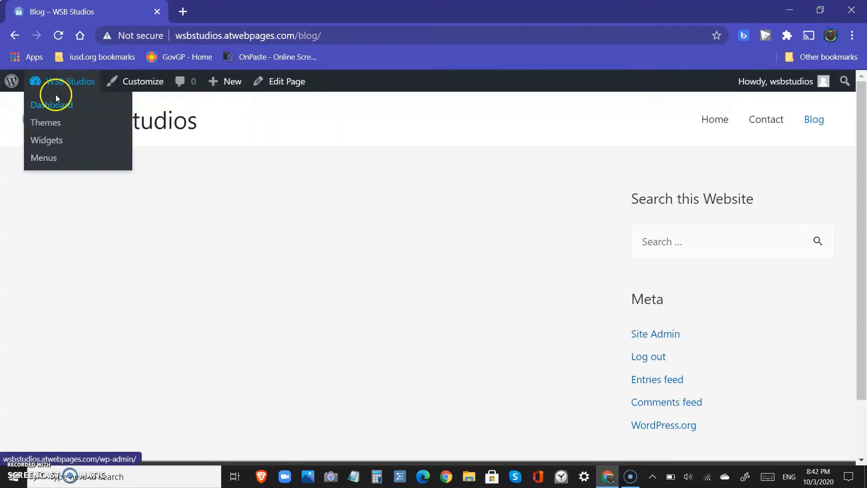
Step: Return to the dashboard, open the list of all posts and start a new post titled "Website Created"
click(64, 106)
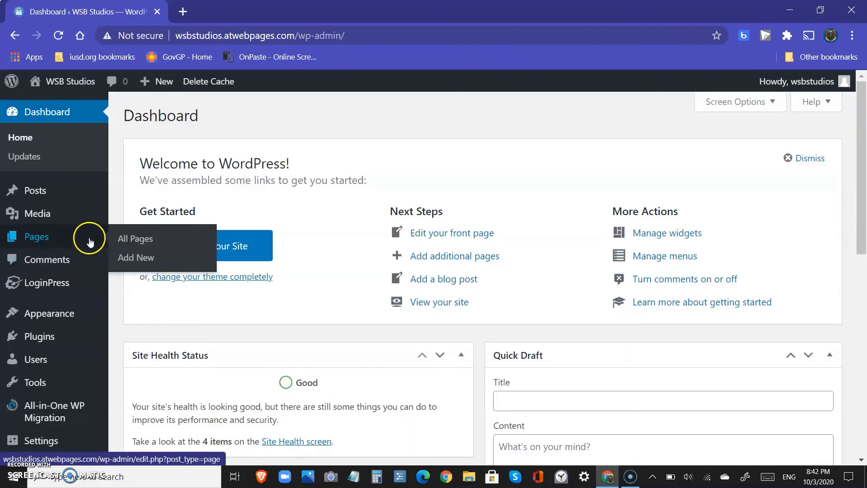
mouse_move(63, 196)
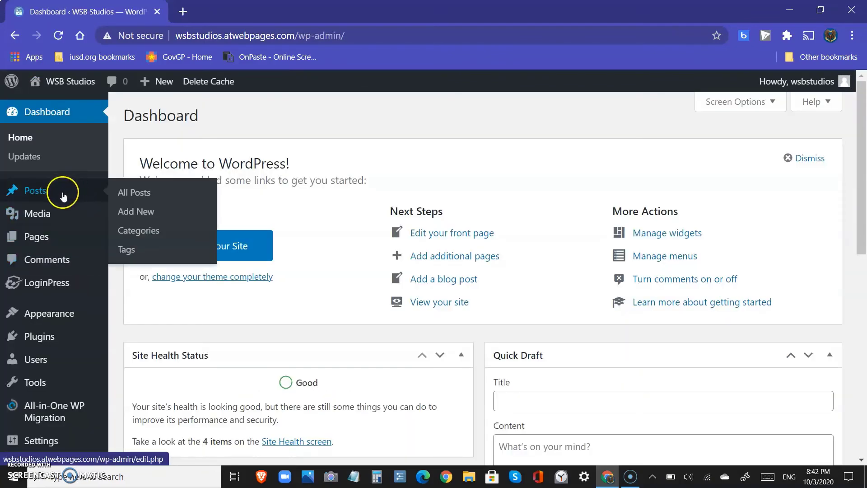
click(116, 198)
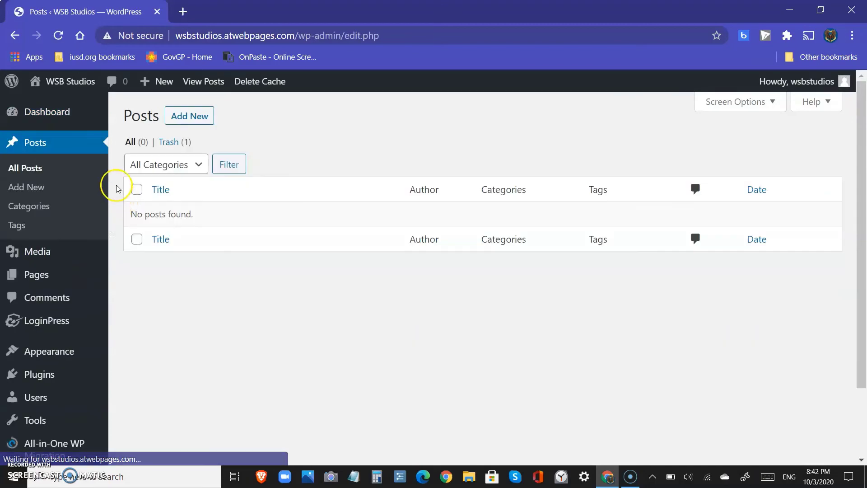
click(183, 117)
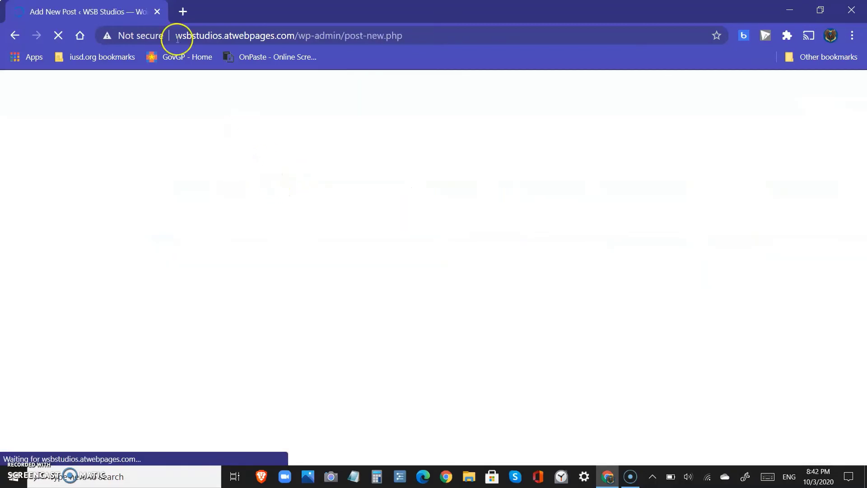
text(Website)
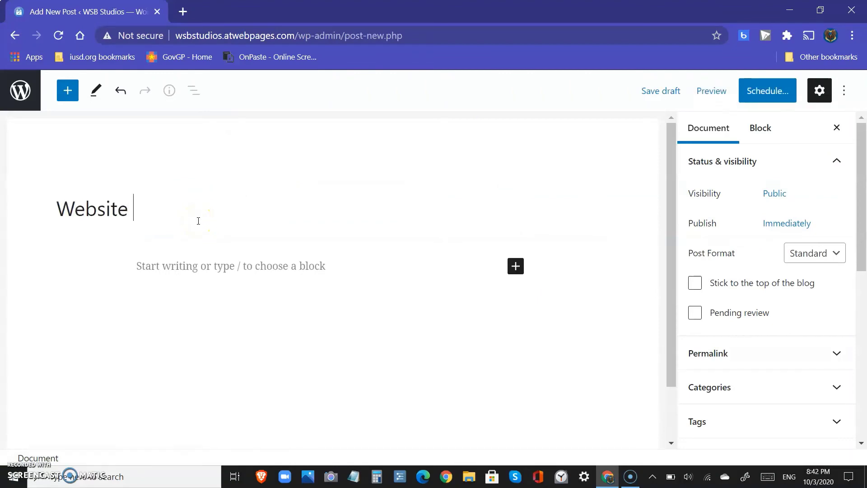
text( Created)
Step: Add a paragraph block to the post body with the text "Horray! This website was created."
click(294, 264)
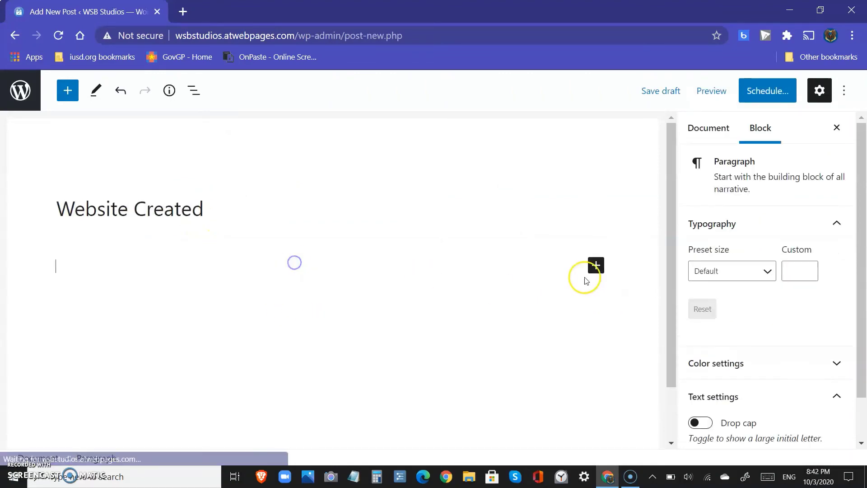
click(596, 265)
scroll(716, 184, down, 1)
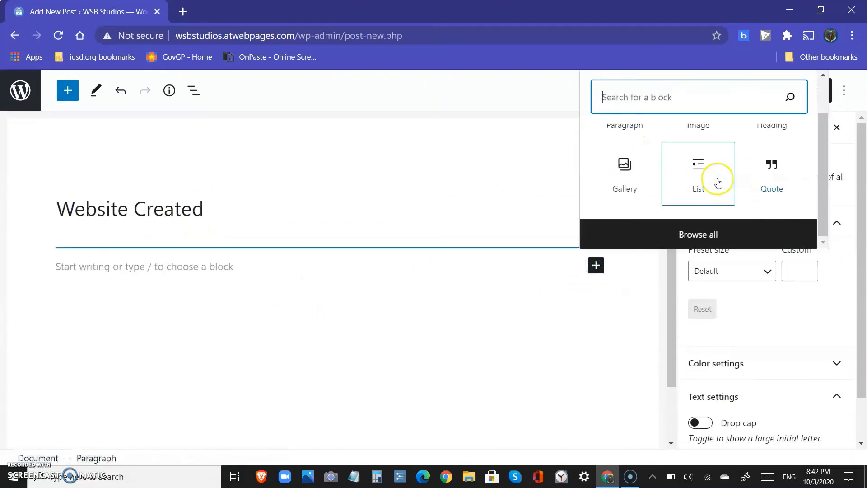
scroll(695, 176, up, 1)
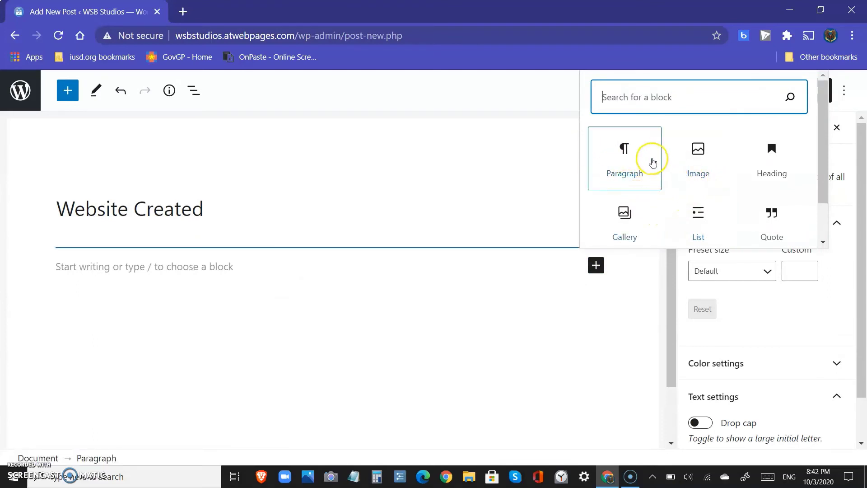
click(631, 154)
text(Hom)
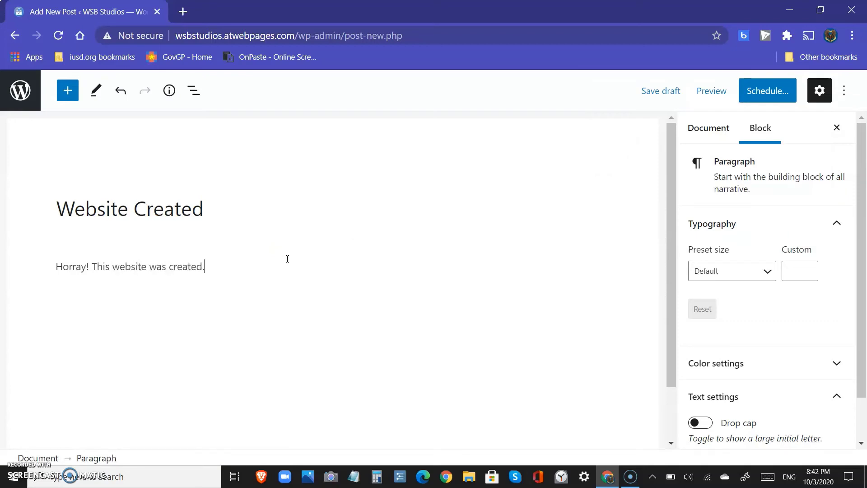
Step: Add a heading block below the post's paragraph with the text "A random heading."
right_click(288, 258)
click(232, 256)
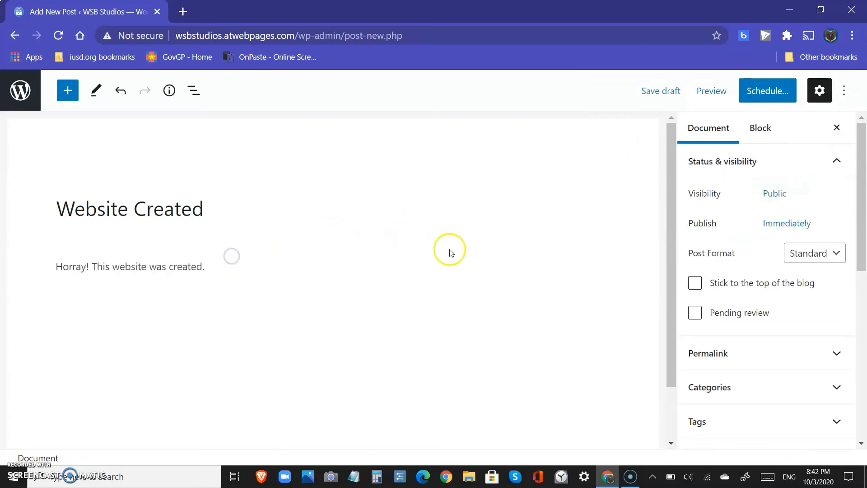
click(364, 314)
click(222, 258)
key(Return)
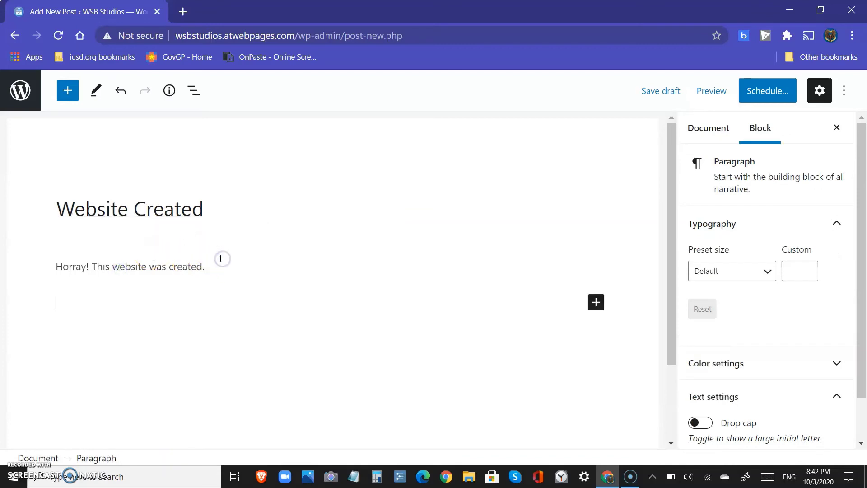
click(597, 302)
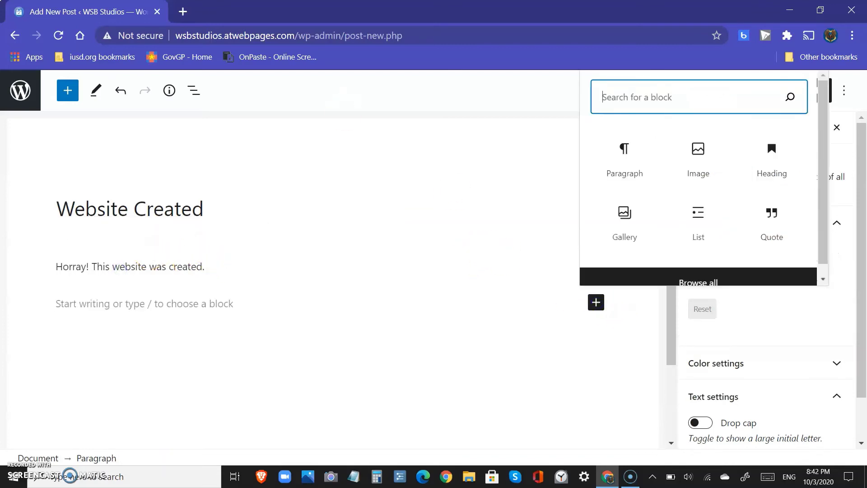
click(771, 160)
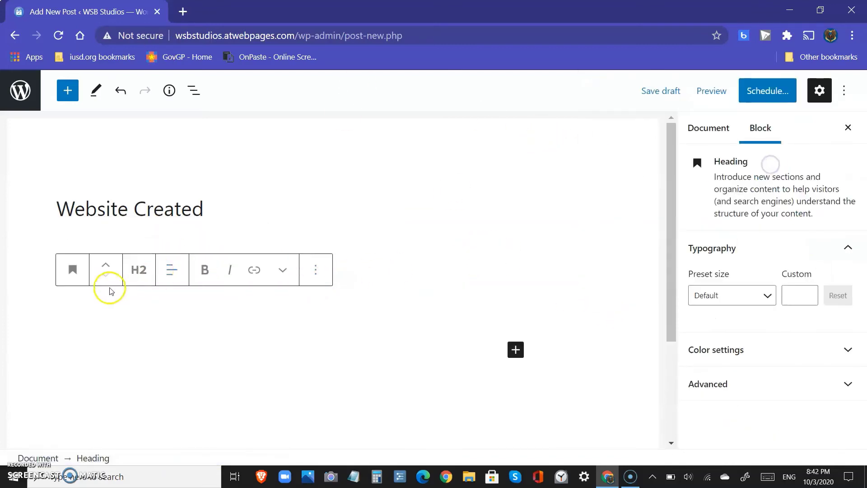
text(A random)
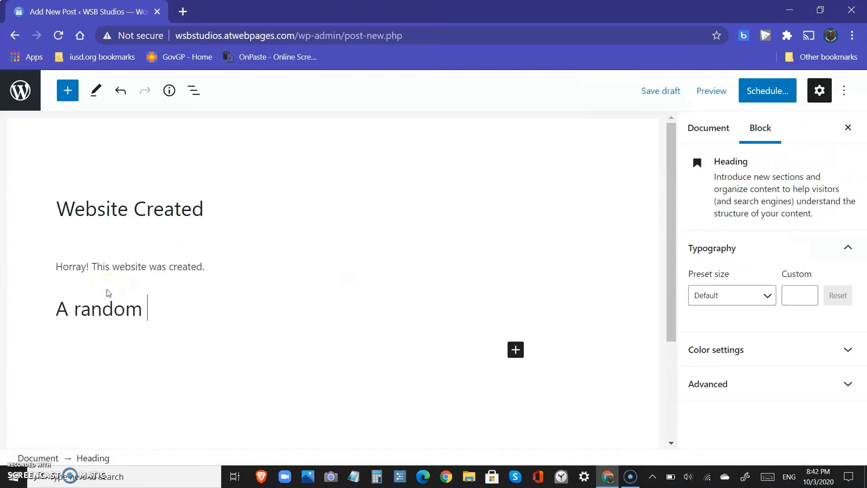
text( heading.)
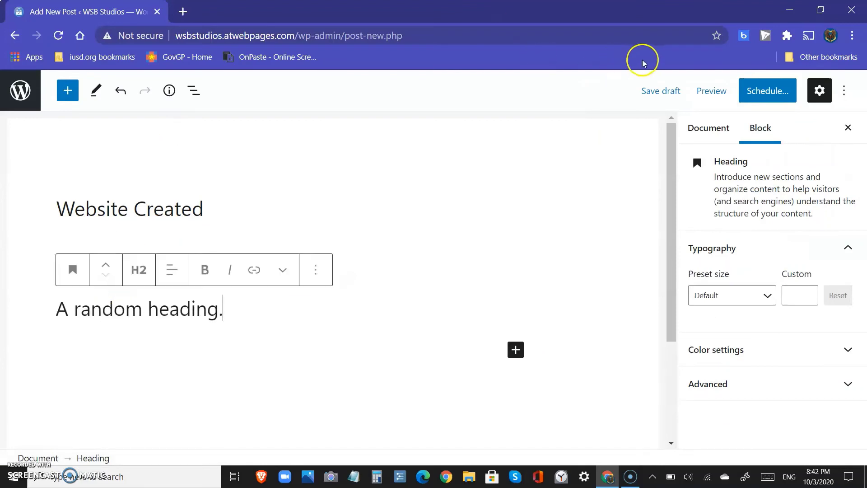
Step: Publish the "Website Created" post, view it live and check how it is listed on the Blog page
click(760, 91)
click(717, 90)
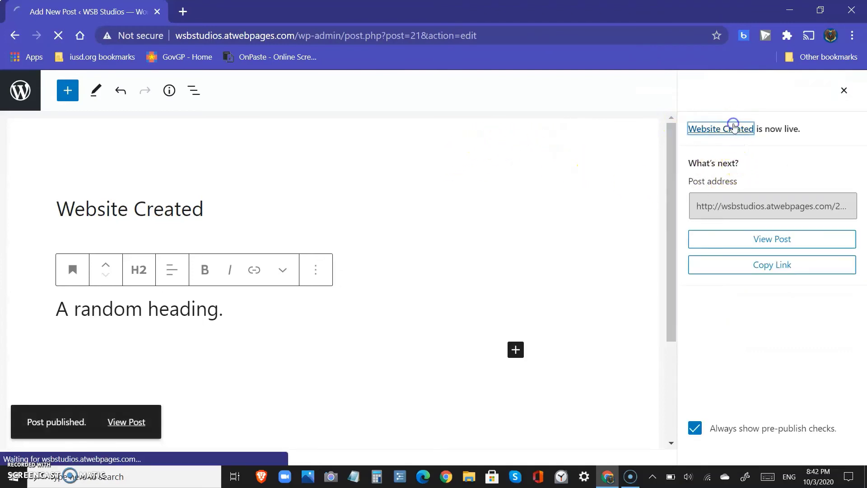
click(715, 132)
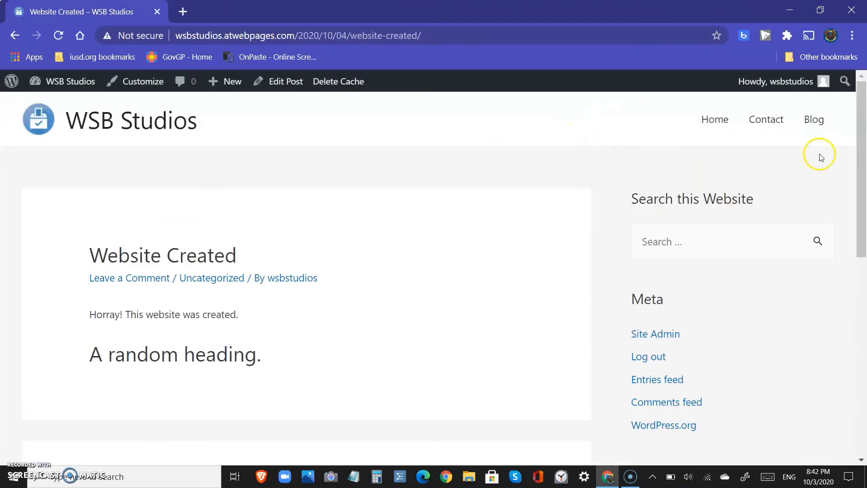
click(809, 122)
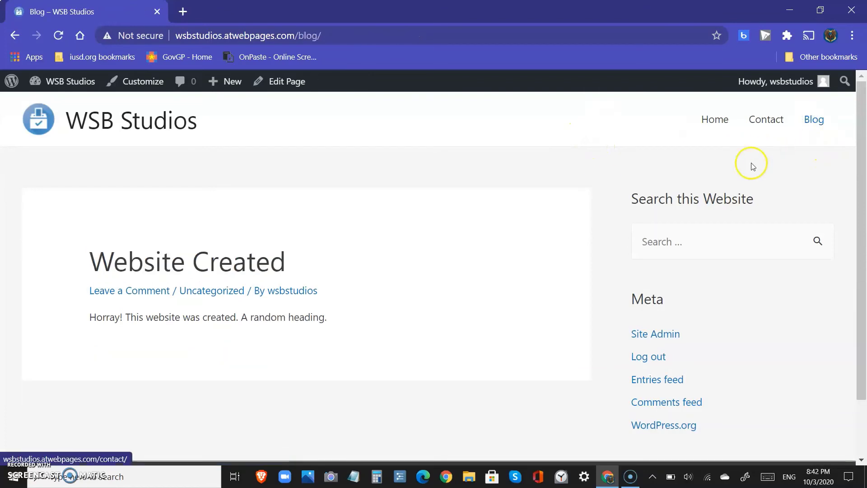
scroll(454, 252, down, 2)
scroll(289, 364, up, 2)
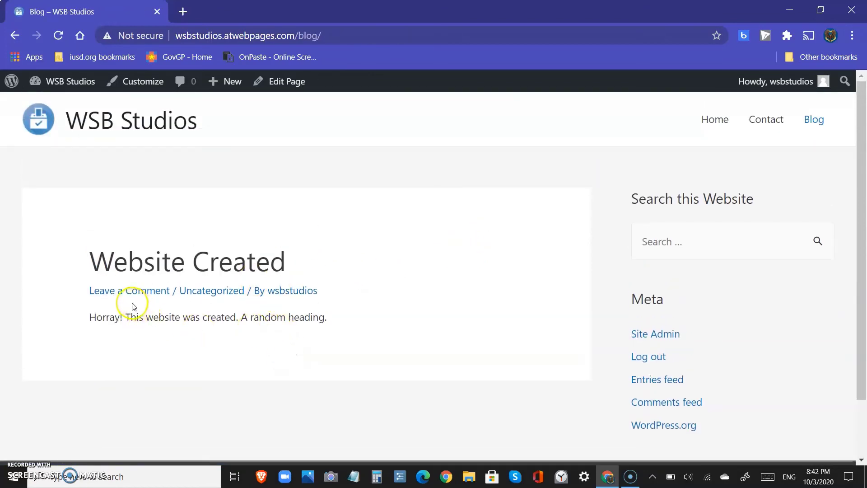
Step: Open the Primary Header settings in the site customizer, try the available layouts and choose the one with the logo centered above the menu
mouse_move(61, 89)
click(62, 105)
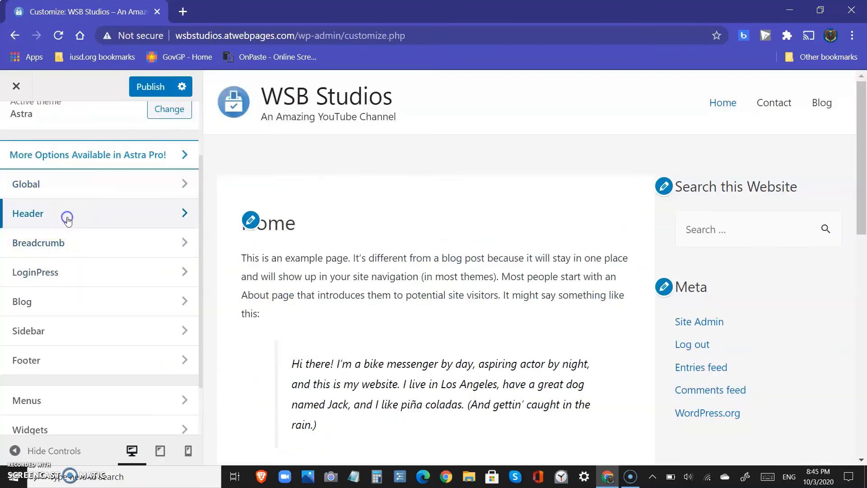
click(65, 221)
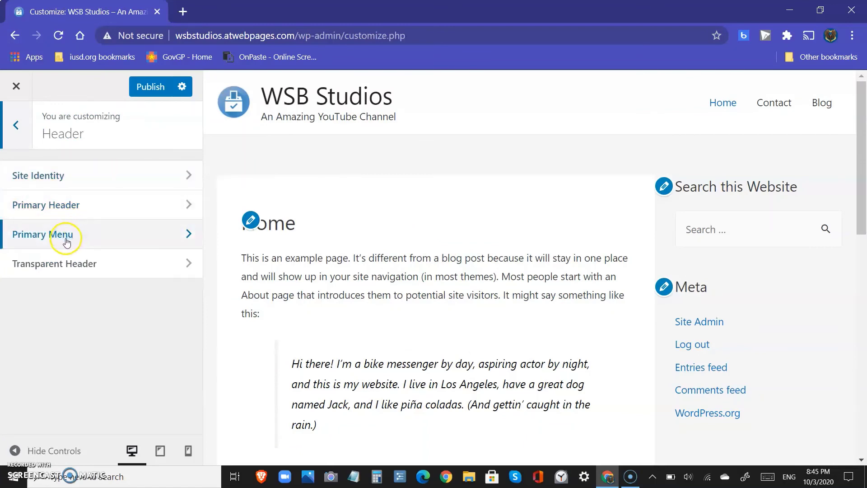
click(77, 215)
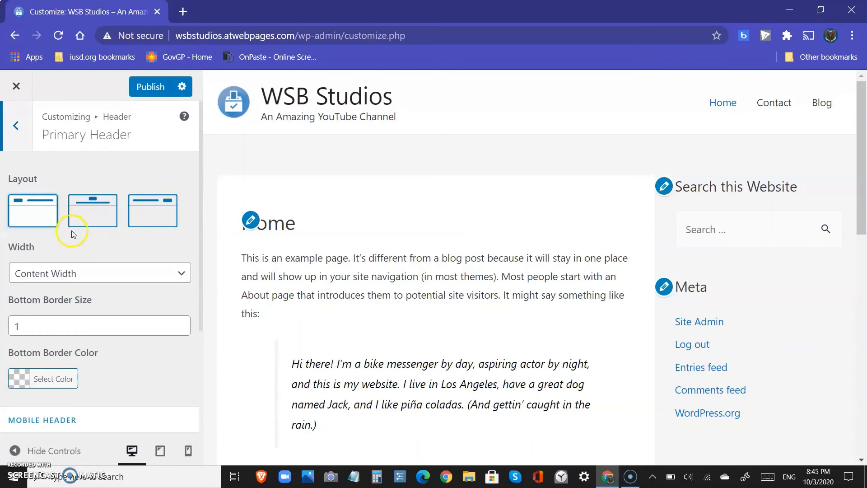
click(165, 227)
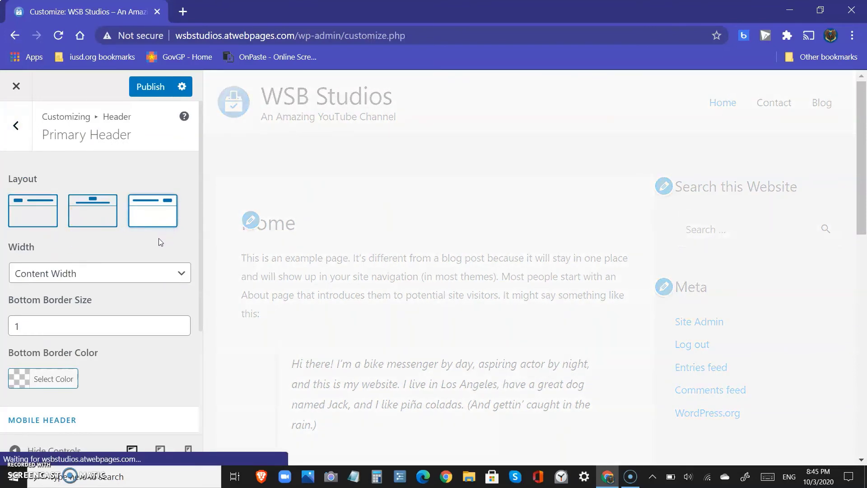
click(50, 218)
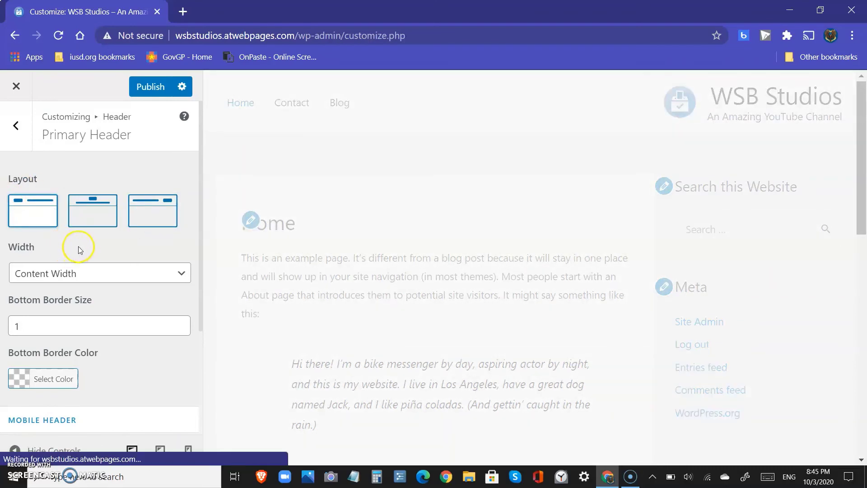
click(95, 222)
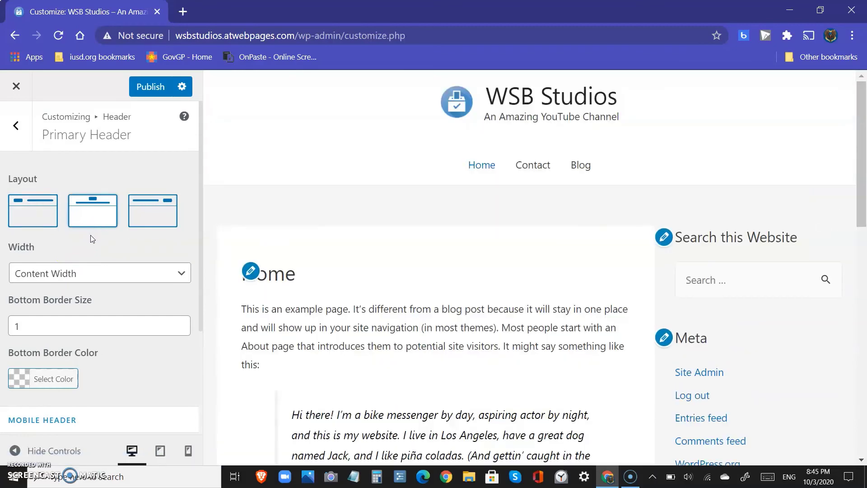
Step: Examine the page preview and the remaining Primary Header options, including the Mobile Header layout, and leave the section
scroll(648, 165, down, 15)
scroll(638, 252, up, 15)
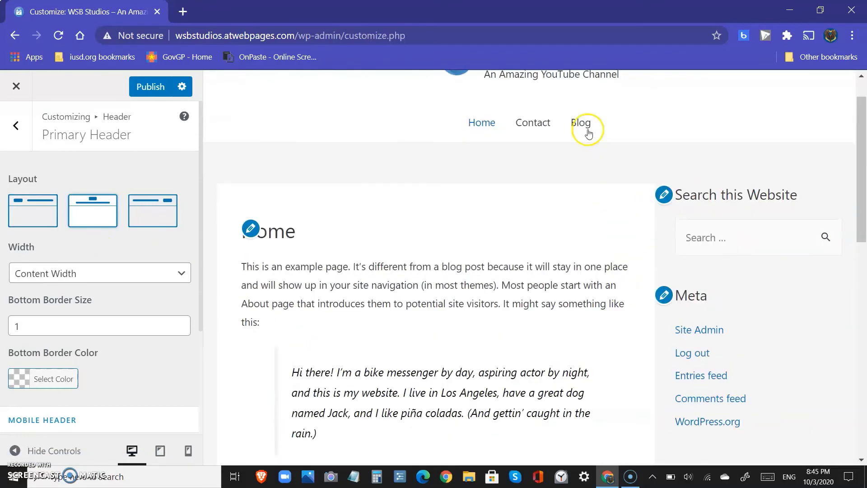
scroll(145, 296, down, 3)
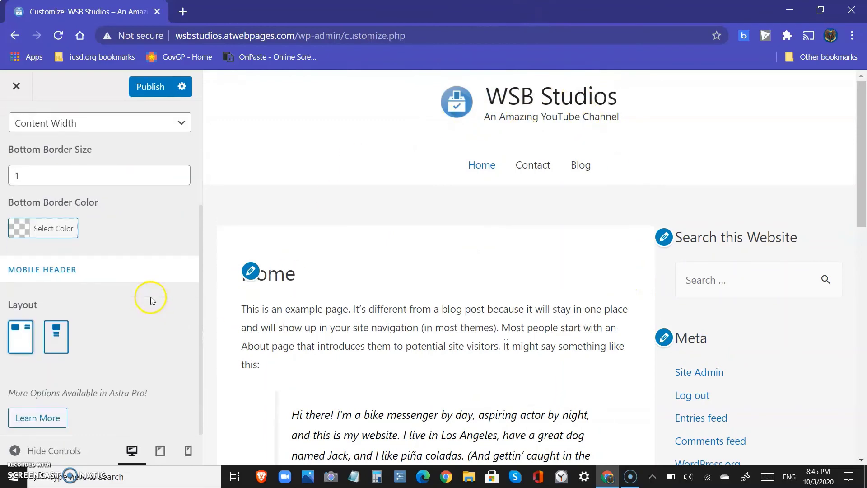
scroll(95, 320, up, 3)
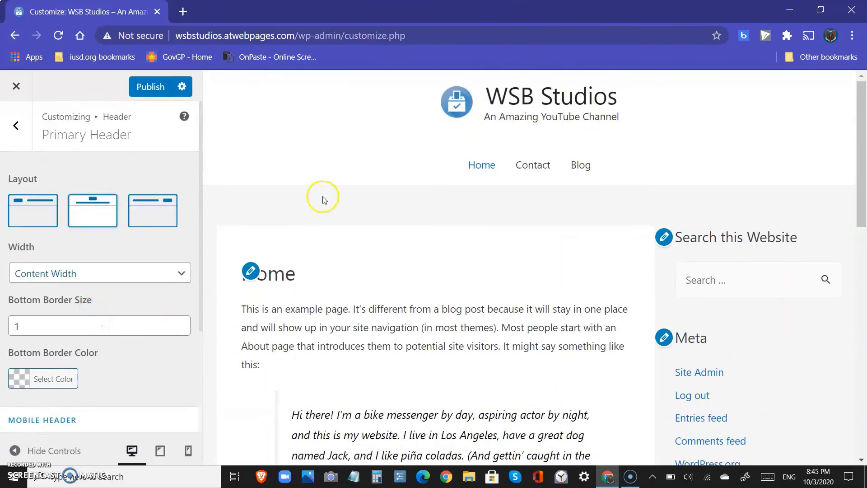
scroll(483, 178, down, 7)
scroll(136, 277, down, 3)
scroll(391, 205, up, 7)
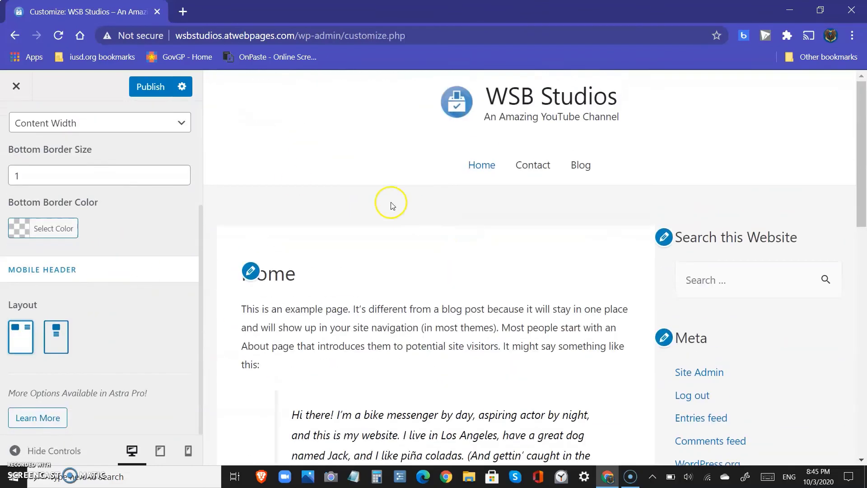
scroll(29, 133, up, 5)
click(16, 125)
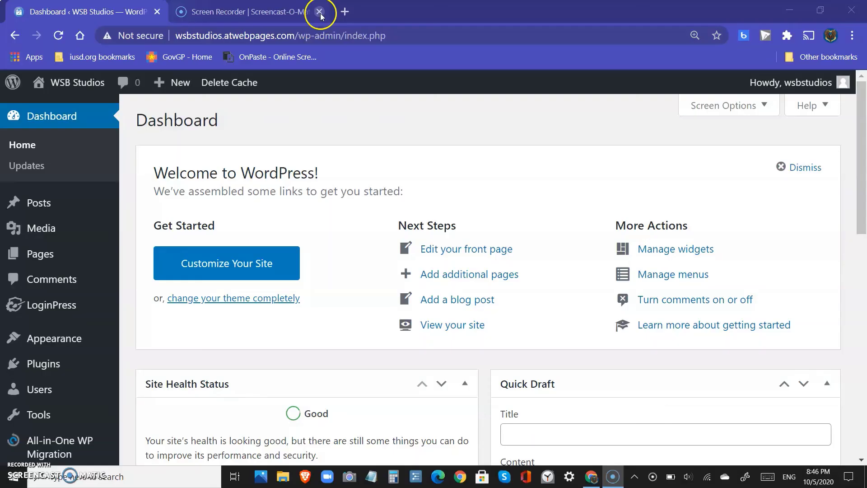
Step: Close the screen recorder page, find the plugin "Ultimate Member" in the plugin directory, and install and activate it
click(321, 12)
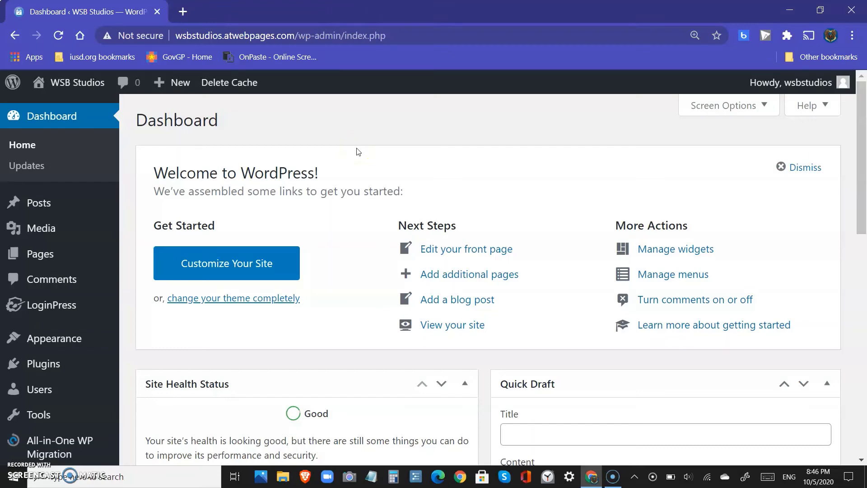
scroll(180, 434, down, 5)
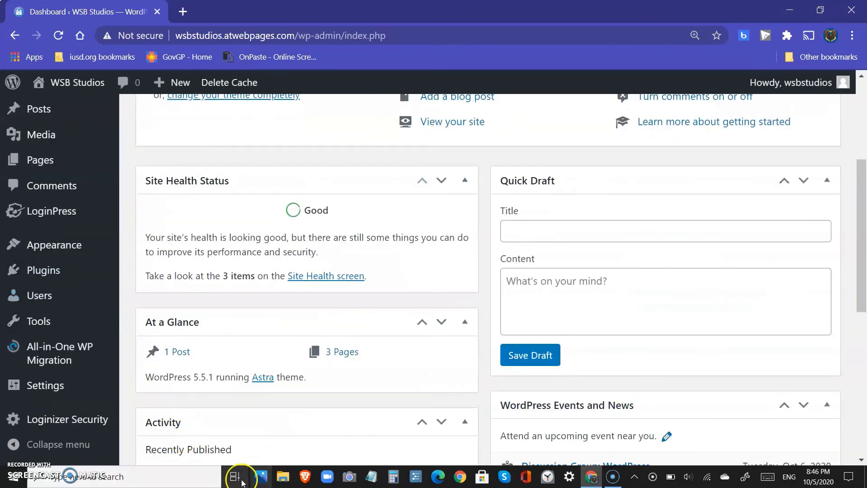
mouse_move(96, 270)
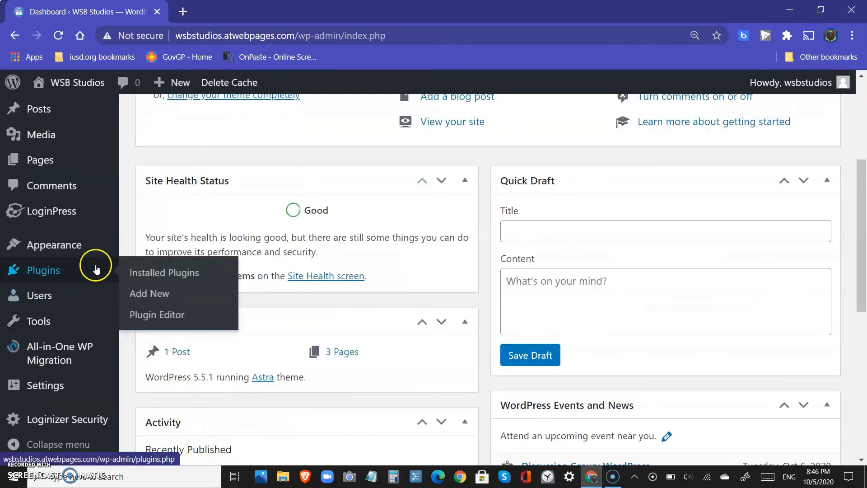
click(136, 300)
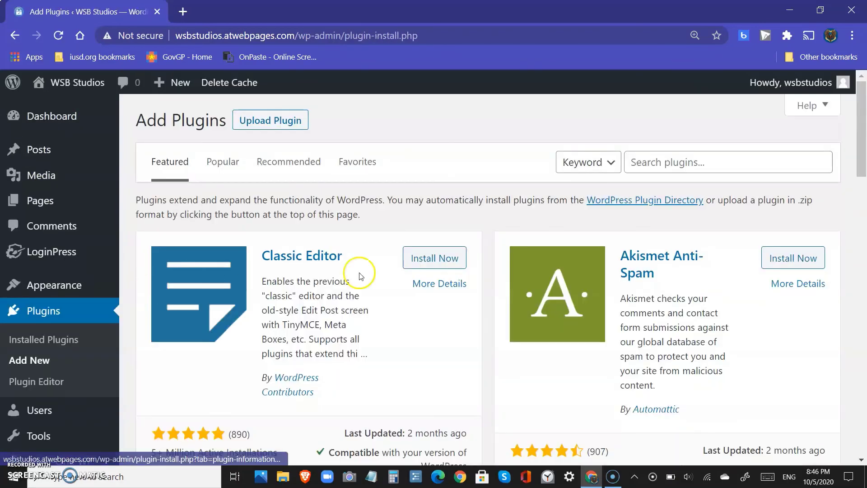
scroll(646, 167, down, 2)
scroll(654, 155, up, 1)
scroll(654, 153, up, 1)
click(650, 162)
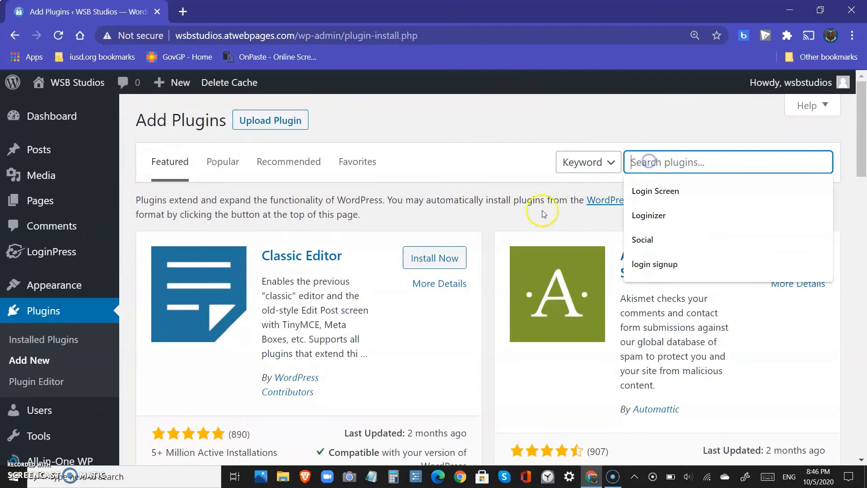
text(Un)
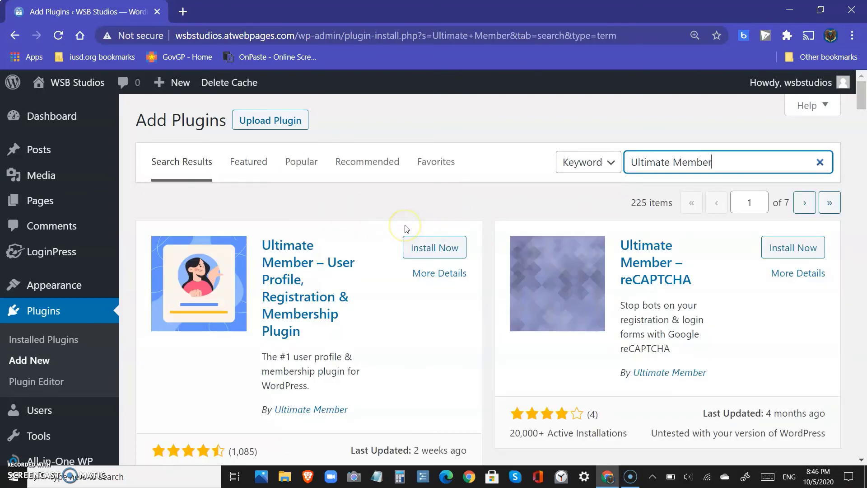
click(444, 247)
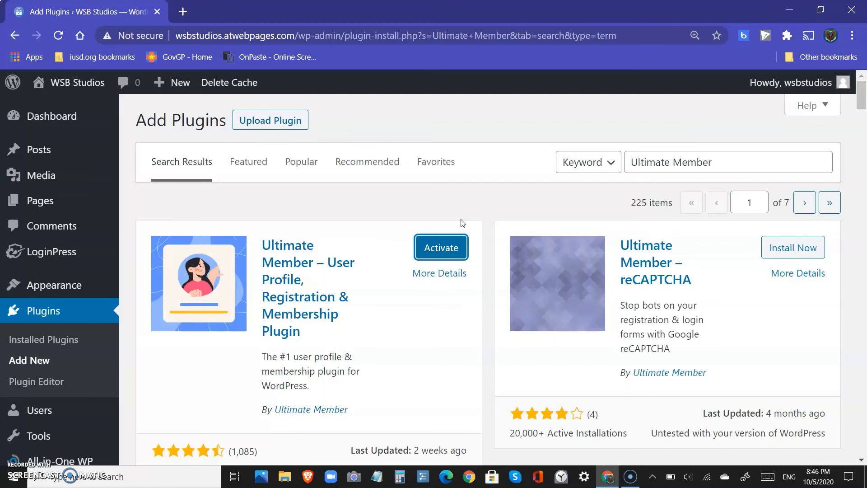
click(446, 236)
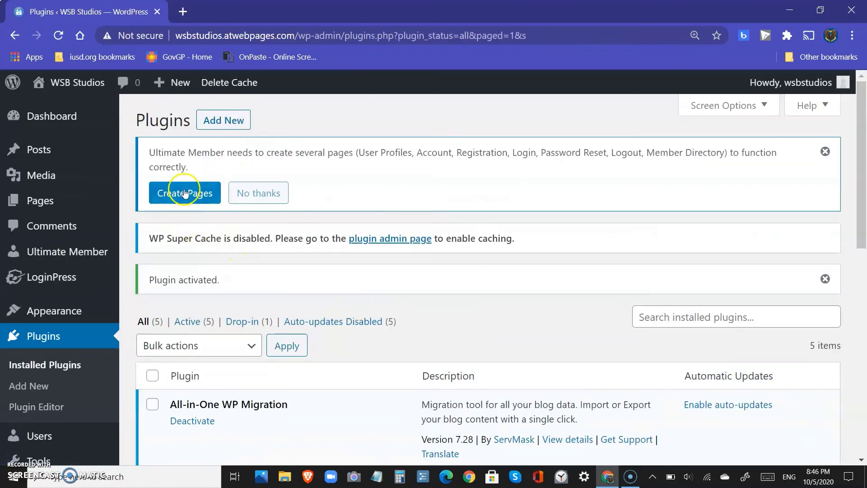
Step: Create the pages Ultimate Member requires and save its page assignments in the plugin settings
click(185, 192)
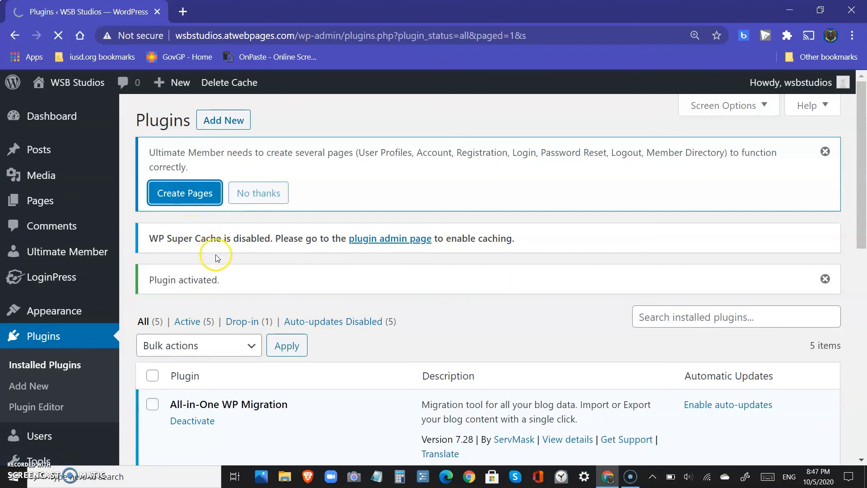
scroll(217, 271, down, 5)
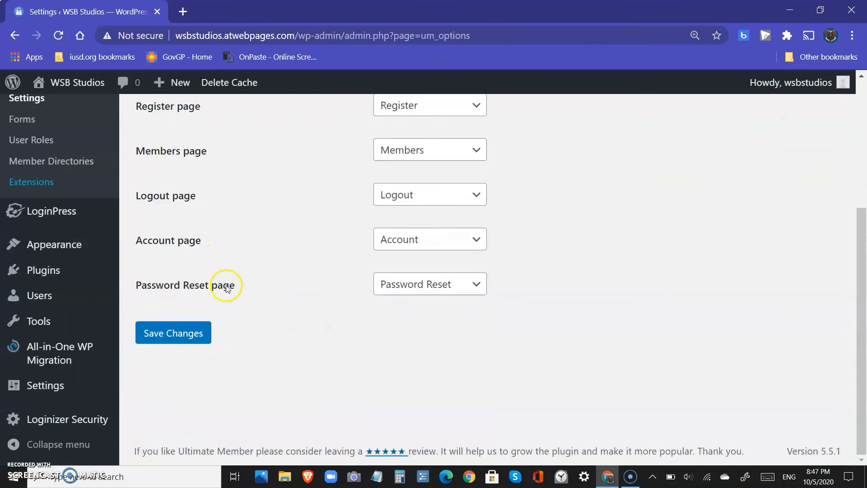
click(203, 333)
Step: Open the list of all pages and start a new page titled "Social"
mouse_move(126, 382)
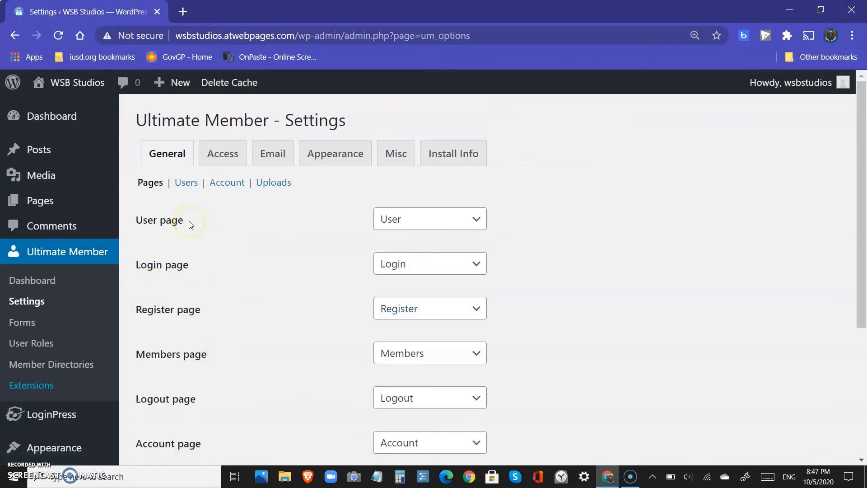
click(105, 203)
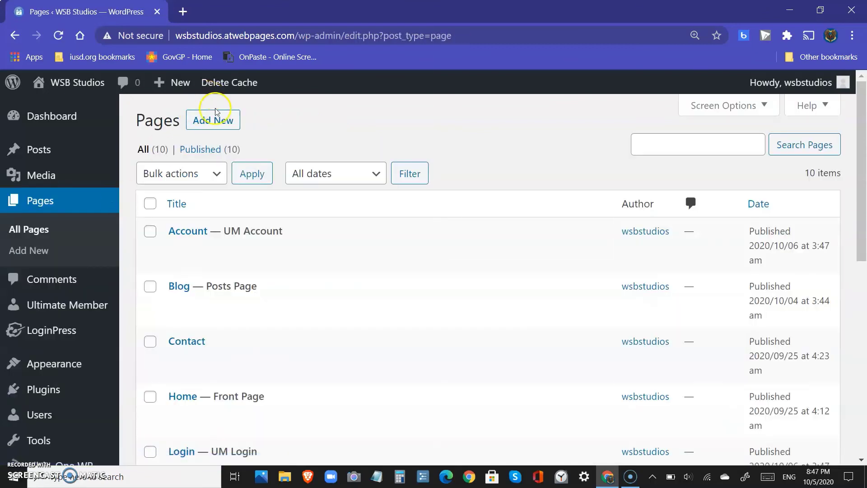
click(215, 112)
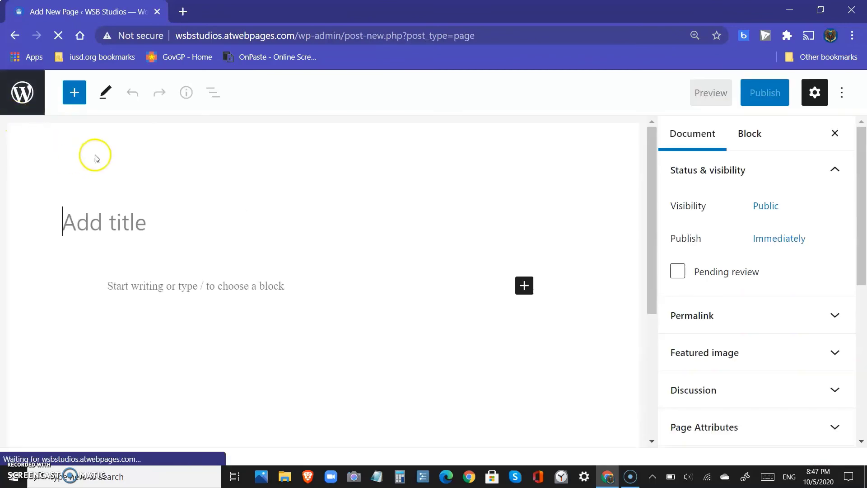
text(Social)
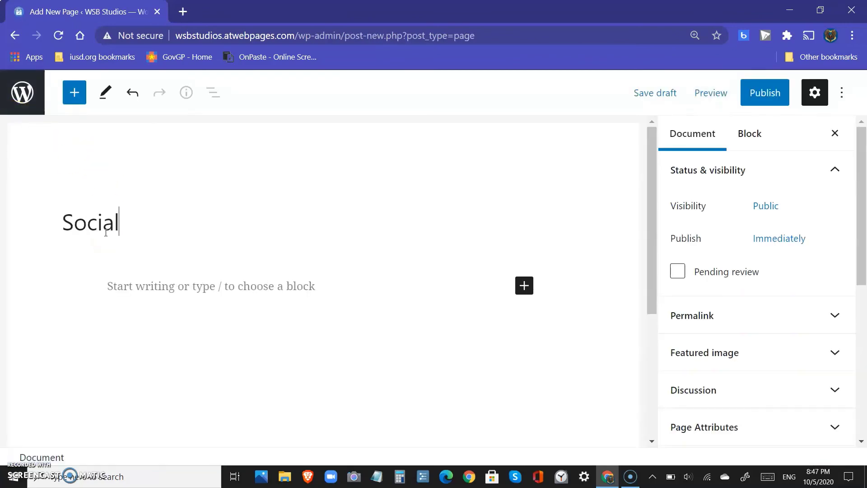
Step: Write the body text "Hover over this page to see more pages. These are our website's social pages." and publish the page
key(Return)
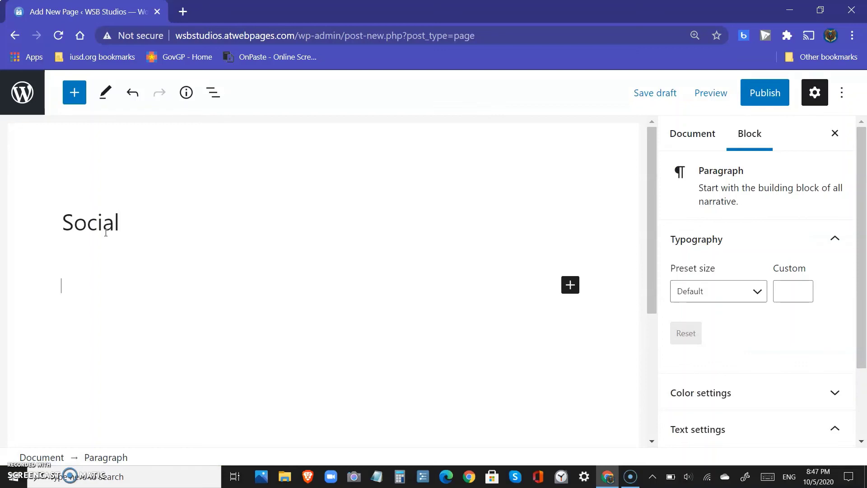
text(In t)
text(Ho)
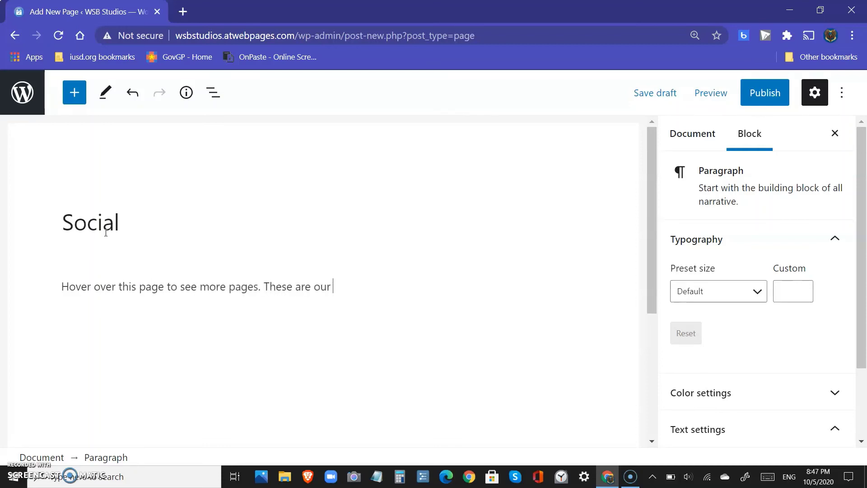
click(783, 93)
click(725, 93)
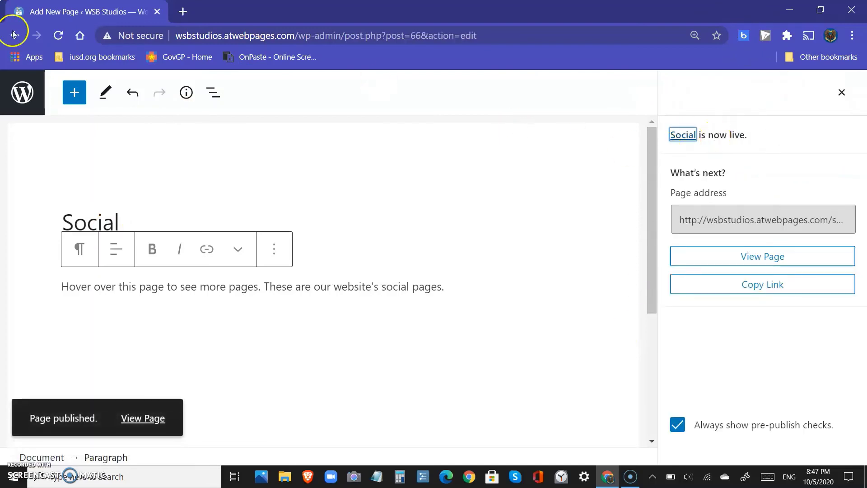
Step: Leave the page editor, open the site's menu management from the dashboard, and move the Social item directly below Blog
click(23, 112)
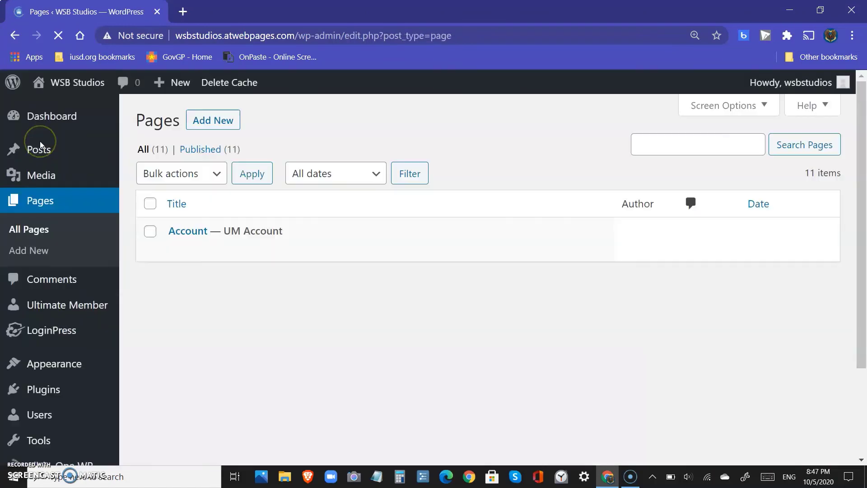
mouse_move(99, 125)
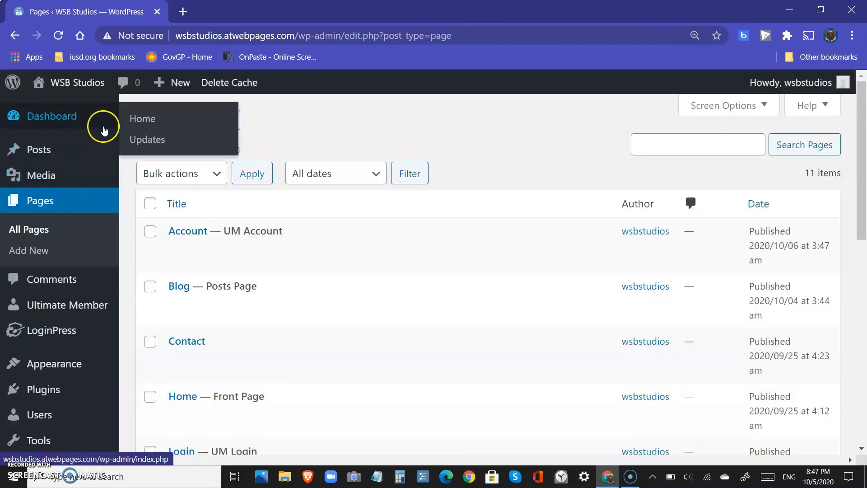
click(133, 121)
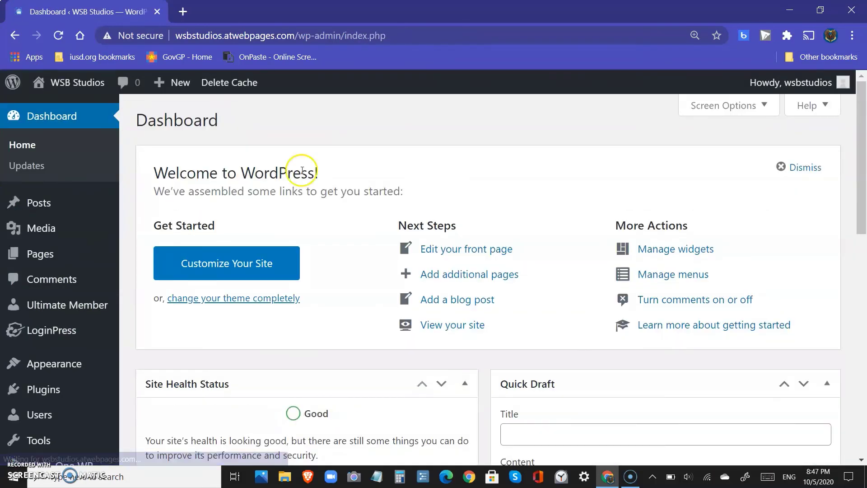
click(700, 274)
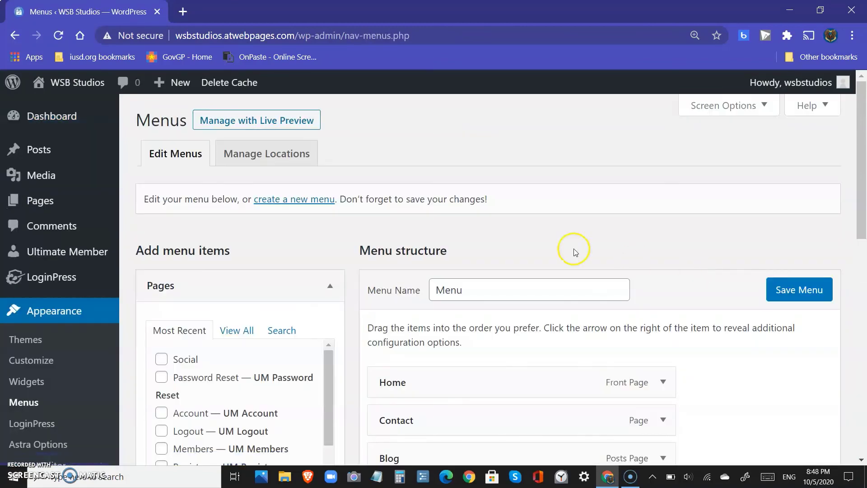
scroll(558, 249, down, 5)
drag(427, 425, 440, 235)
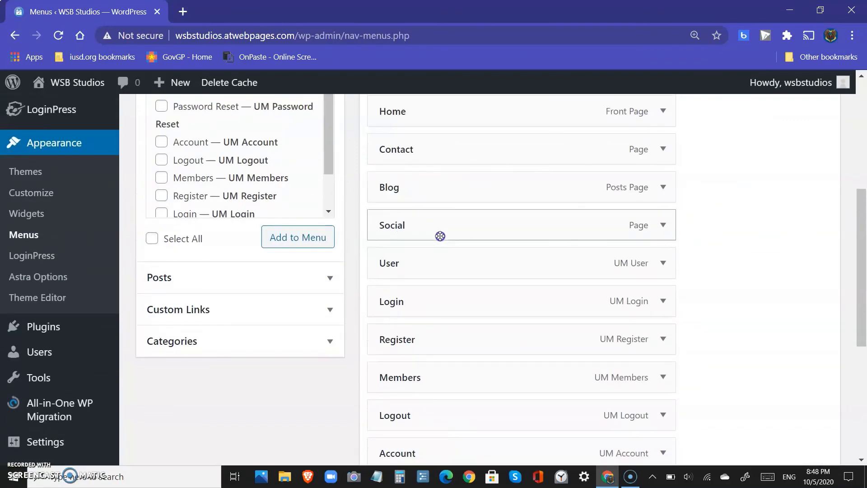
Step: Nest User, Login, Register, Members, Logout, Account and Password Reset as sub items under Social and save the menu
drag(413, 261, 441, 258)
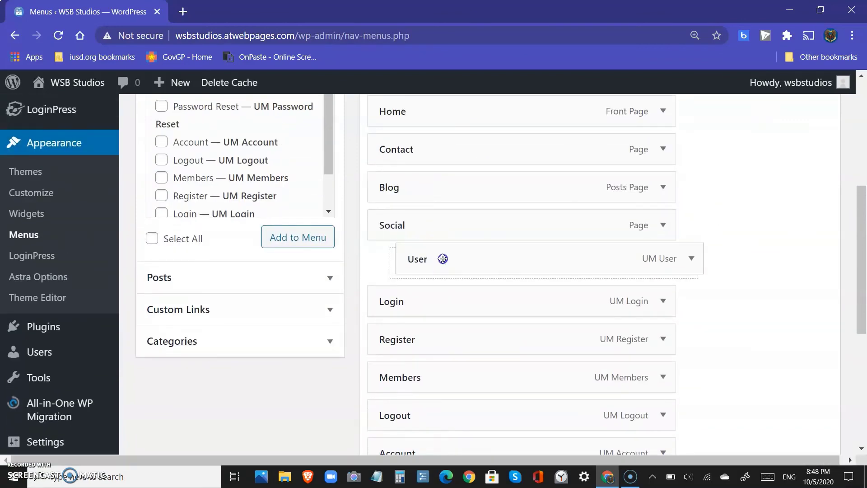
drag(443, 304, 474, 332)
drag(447, 377, 450, 369)
drag(431, 400, 473, 409)
scroll(467, 368, down, 1)
drag(467, 368, 473, 338)
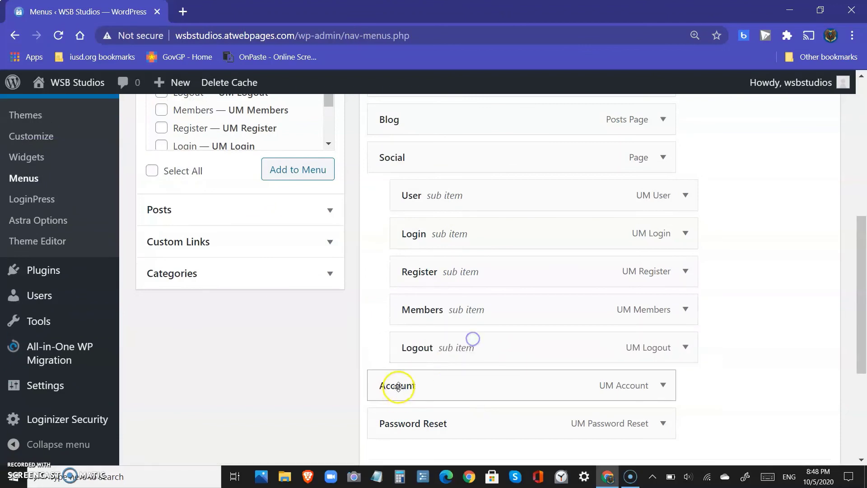
drag(397, 385, 432, 383)
drag(407, 414, 452, 411)
scroll(660, 414, down, 4)
click(782, 382)
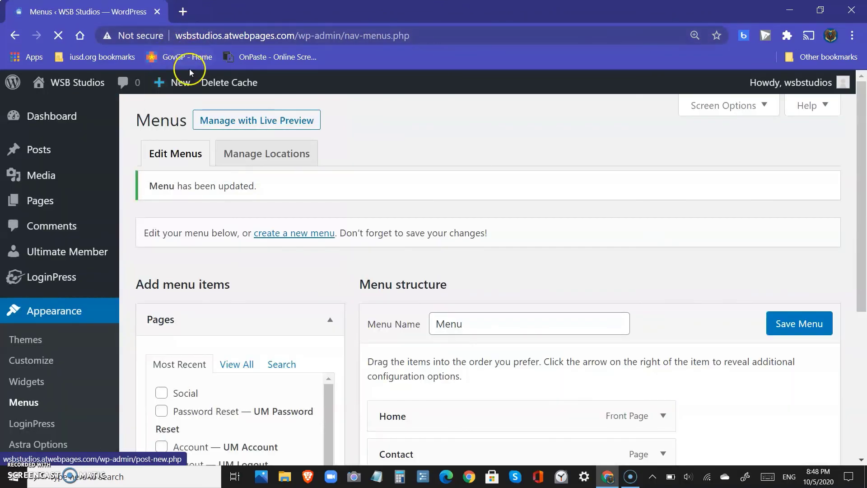
Step: Load the live site in a new browser tab and examine the User profile page from the Social submenu
key(ctrl+t)
text(ws)
key(Return)
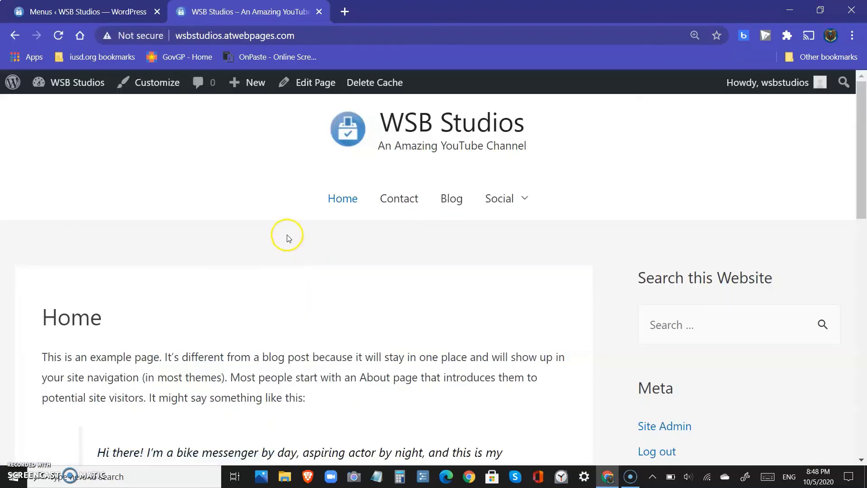
mouse_move(509, 199)
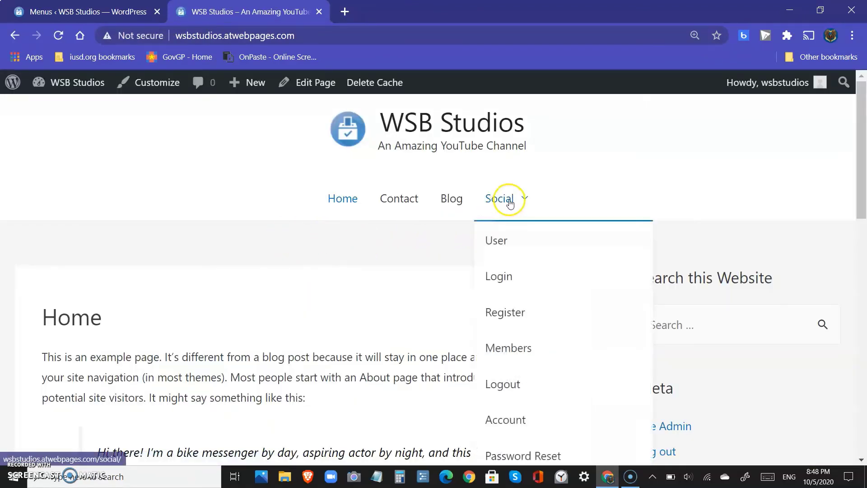
click(519, 245)
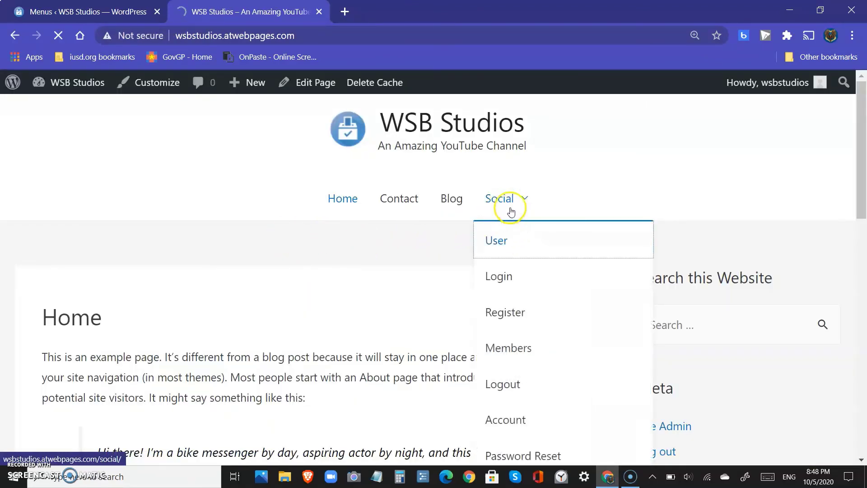
scroll(447, 262, down, 10)
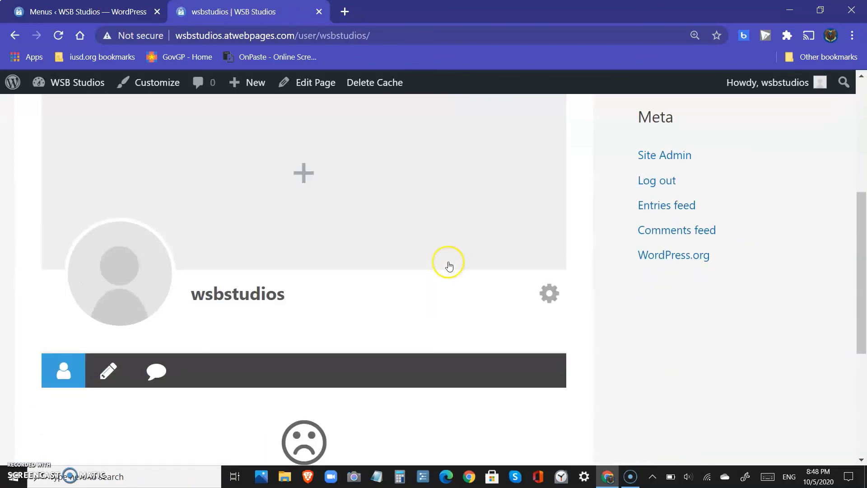
scroll(290, 246, up, 10)
Step: Visit the Login page from the Social submenu, log out there, and examine the login form
mouse_move(499, 213)
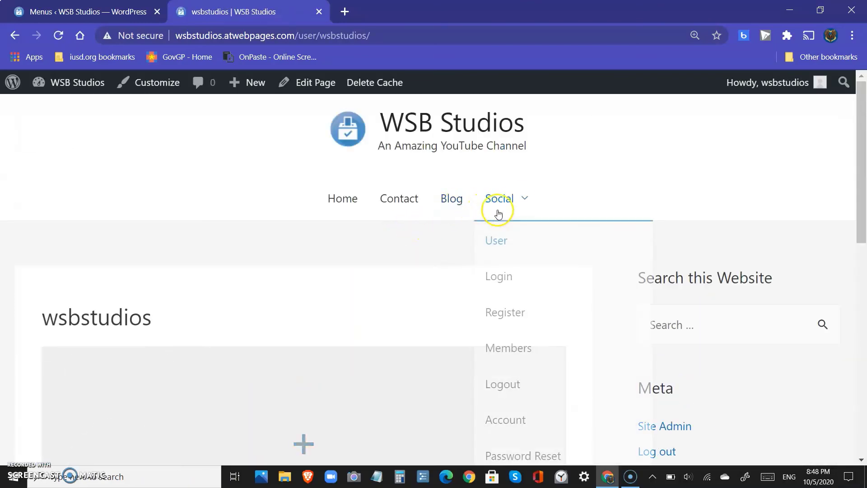
click(525, 279)
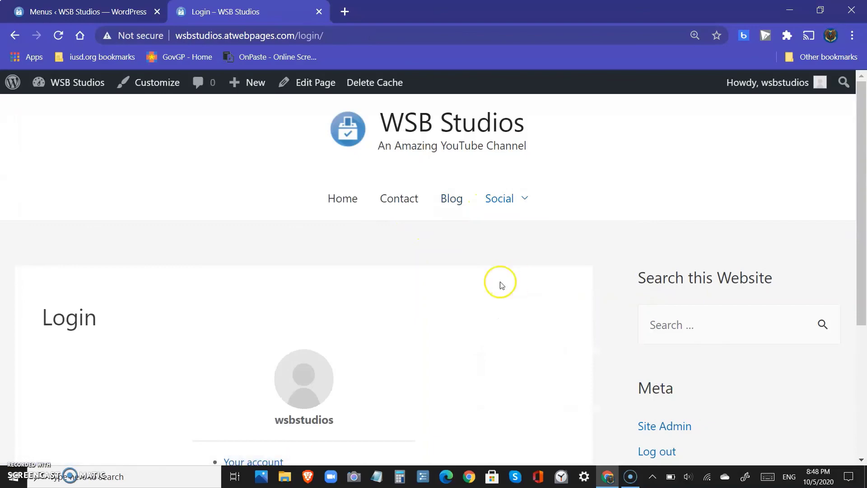
scroll(470, 275, down, 4)
scroll(380, 262, up, 3)
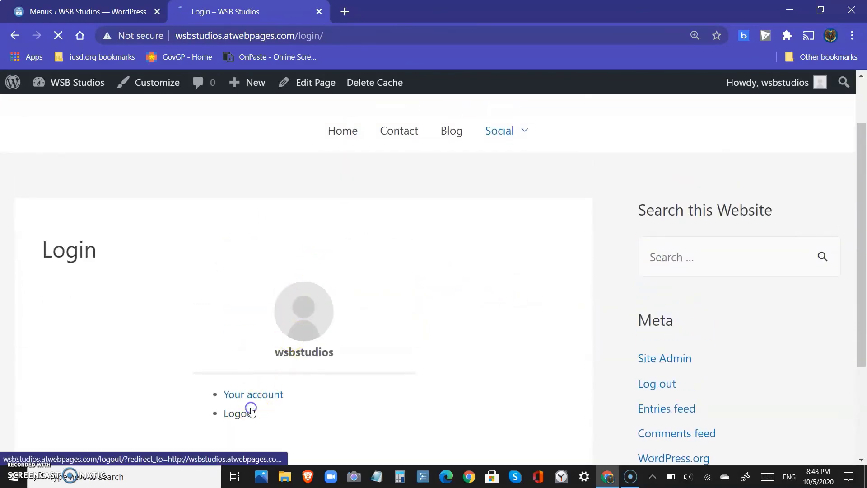
click(252, 410)
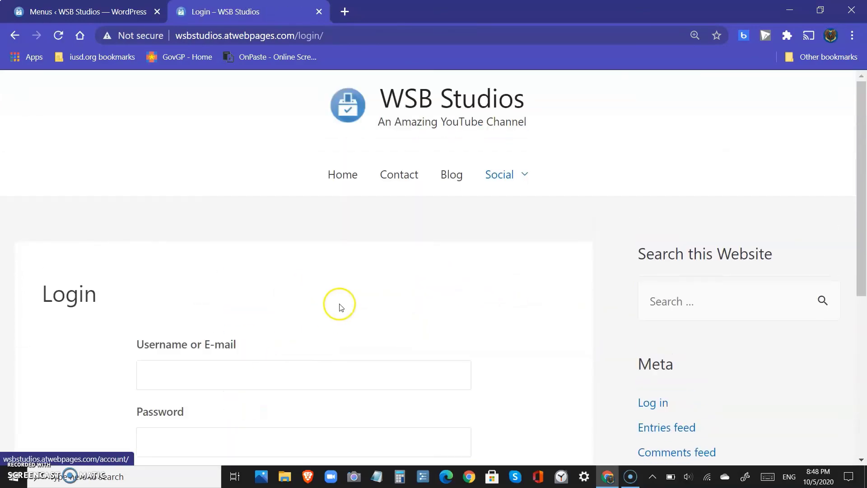
scroll(343, 276, down, 5)
scroll(494, 145, up, 5)
Step: Visit the Register page from the Social submenu and examine its registration form and the remaining submenu entries
mouse_move(491, 171)
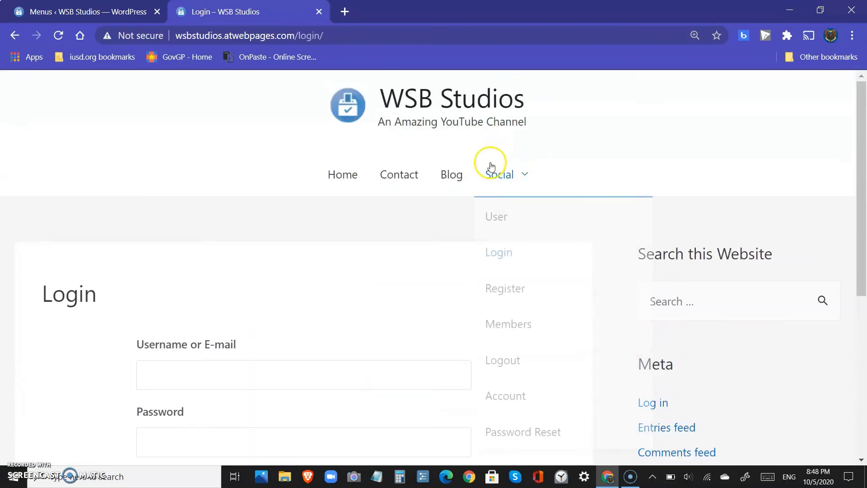
click(519, 292)
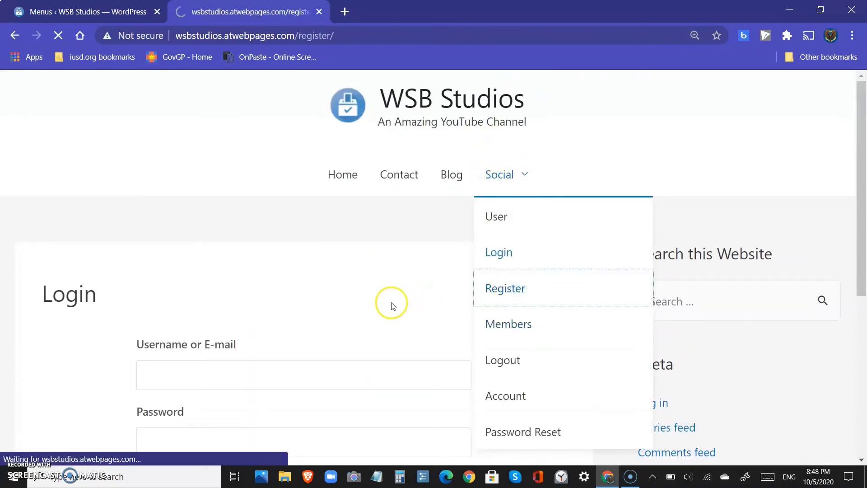
scroll(386, 304, down, 7)
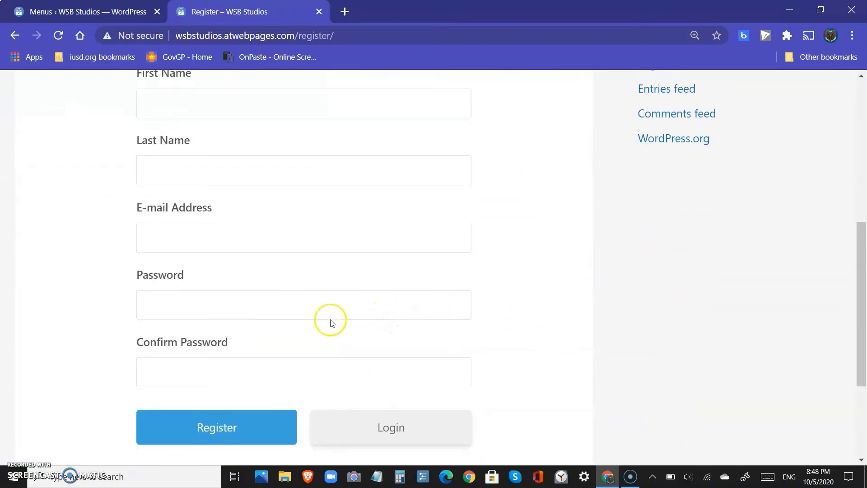
scroll(271, 280, up, 3)
scroll(330, 329, down, 4)
scroll(327, 331, up, 9)
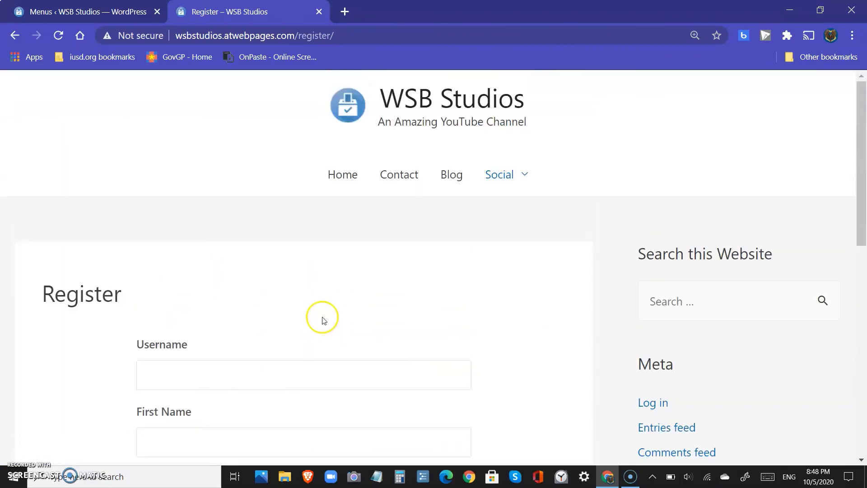
mouse_move(497, 181)
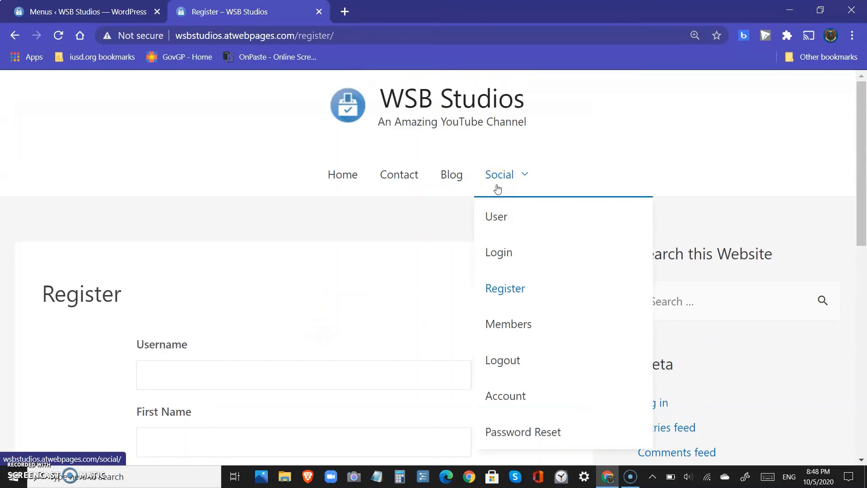
Step: Close the live site tab, return to the admin dashboard, and log back in with the account username and password
key(ctrl+w)
scroll(430, 257, down, 6)
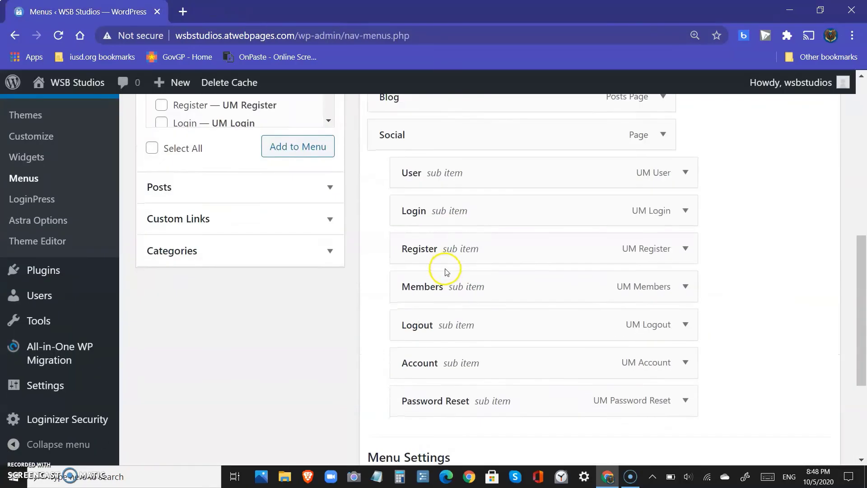
scroll(366, 271, up, 8)
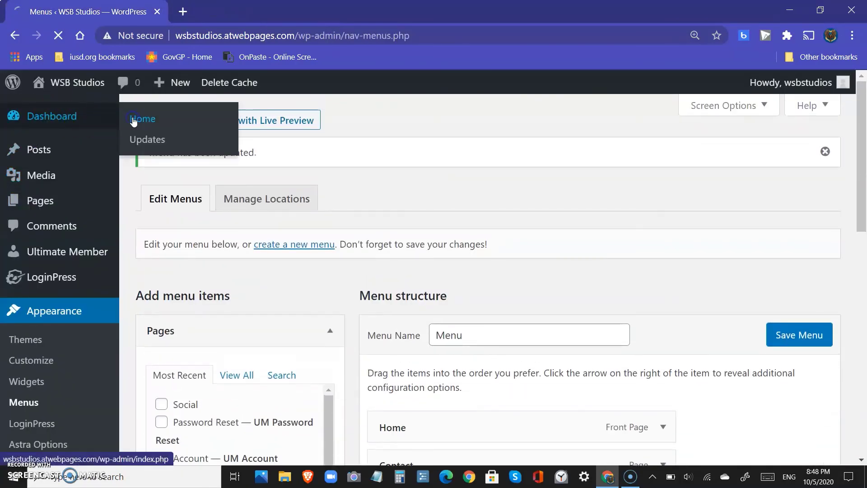
click(133, 120)
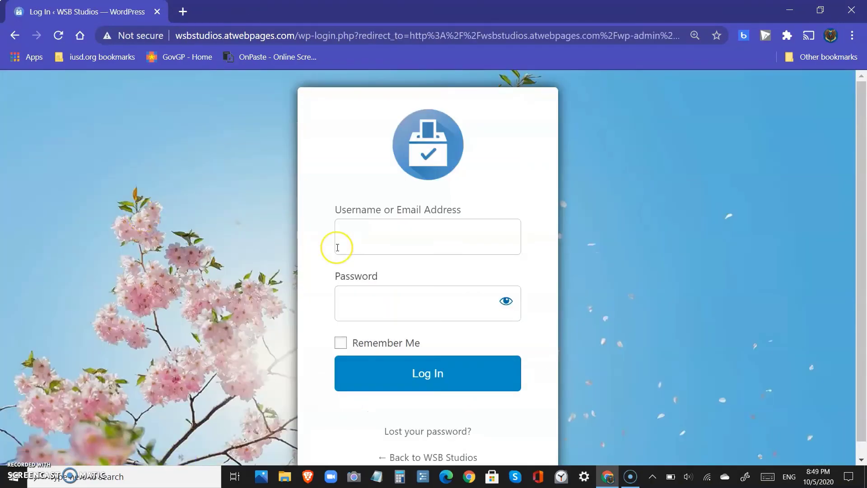
click(337, 247)
text(wsbstudi)
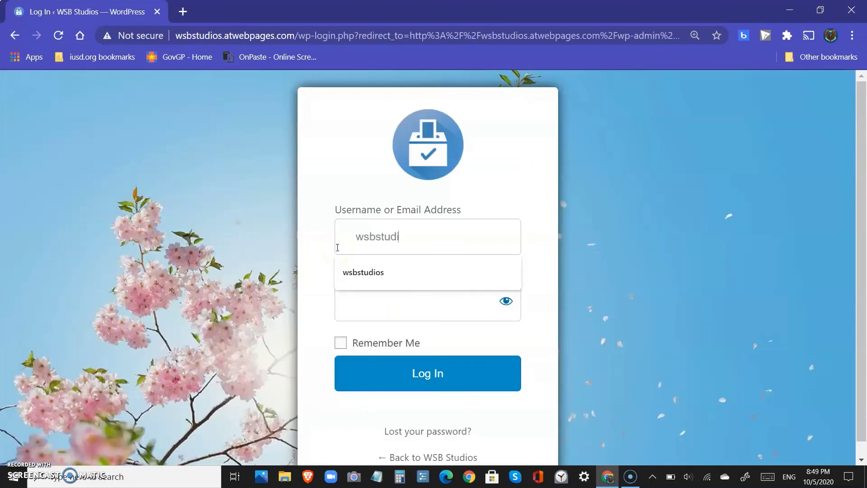
text(os)
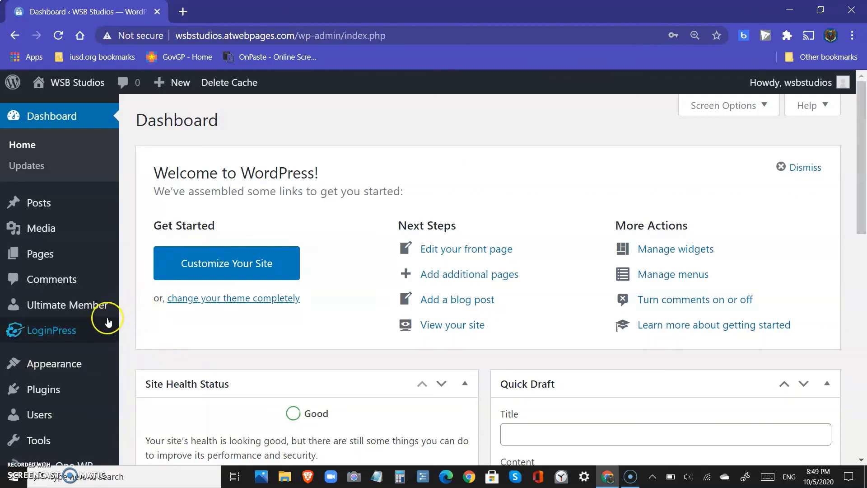
Step: Open the Ultimate Member dashboard and clear its user cache
mouse_move(103, 307)
click(143, 308)
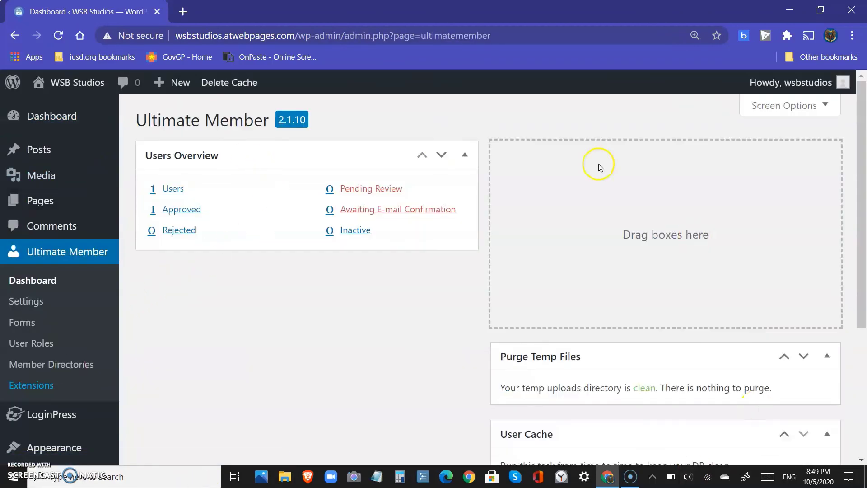
scroll(356, 205, down, 5)
scroll(584, 257, up, 5)
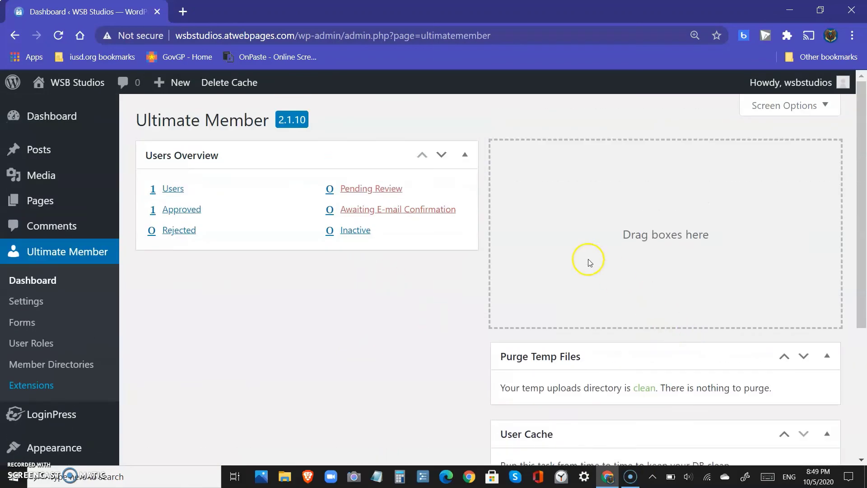
scroll(441, 294, down, 5)
click(587, 291)
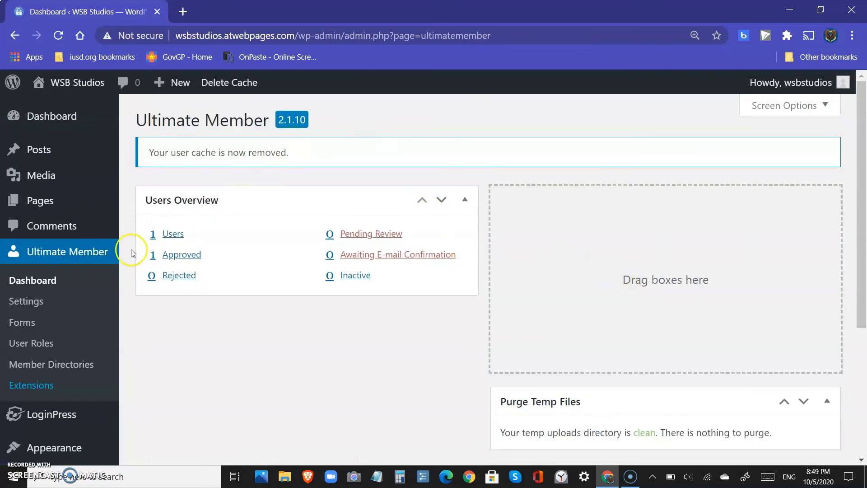
Step: Open the list of approved users from the Ultimate Member overview and examine their roles, status and available actions
click(183, 256)
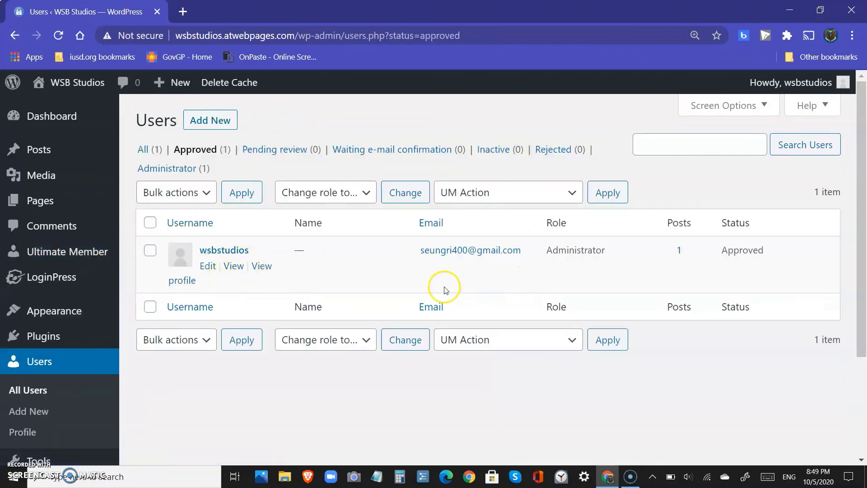
scroll(445, 290, down, 1)
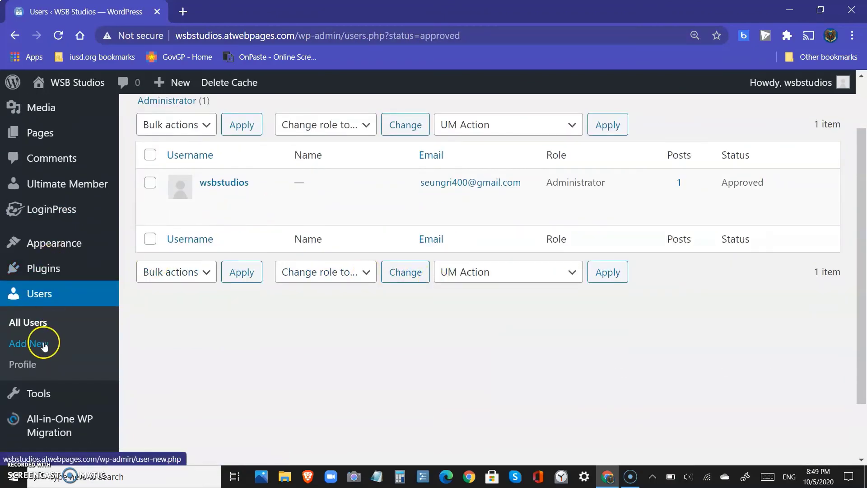
scroll(254, 393, up, 1)
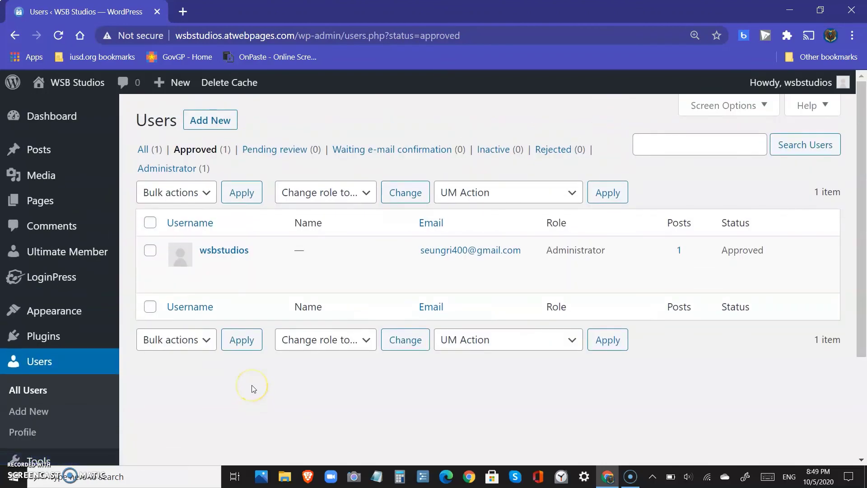
scroll(251, 393, down, 2)
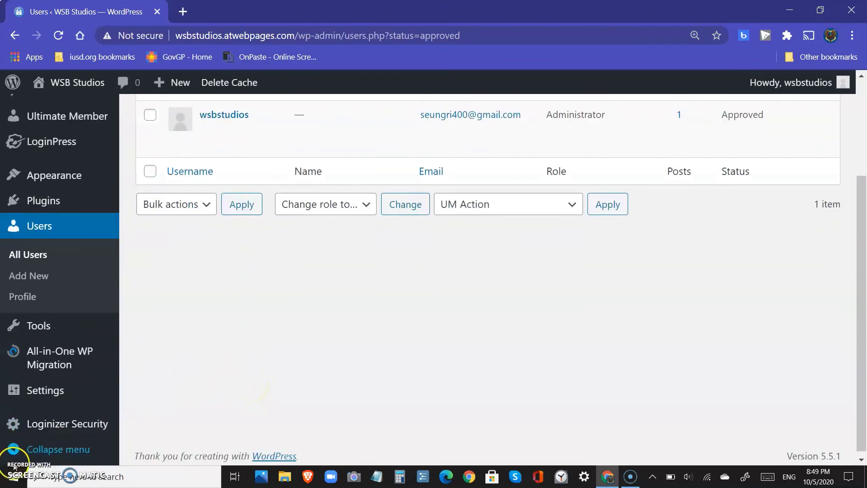